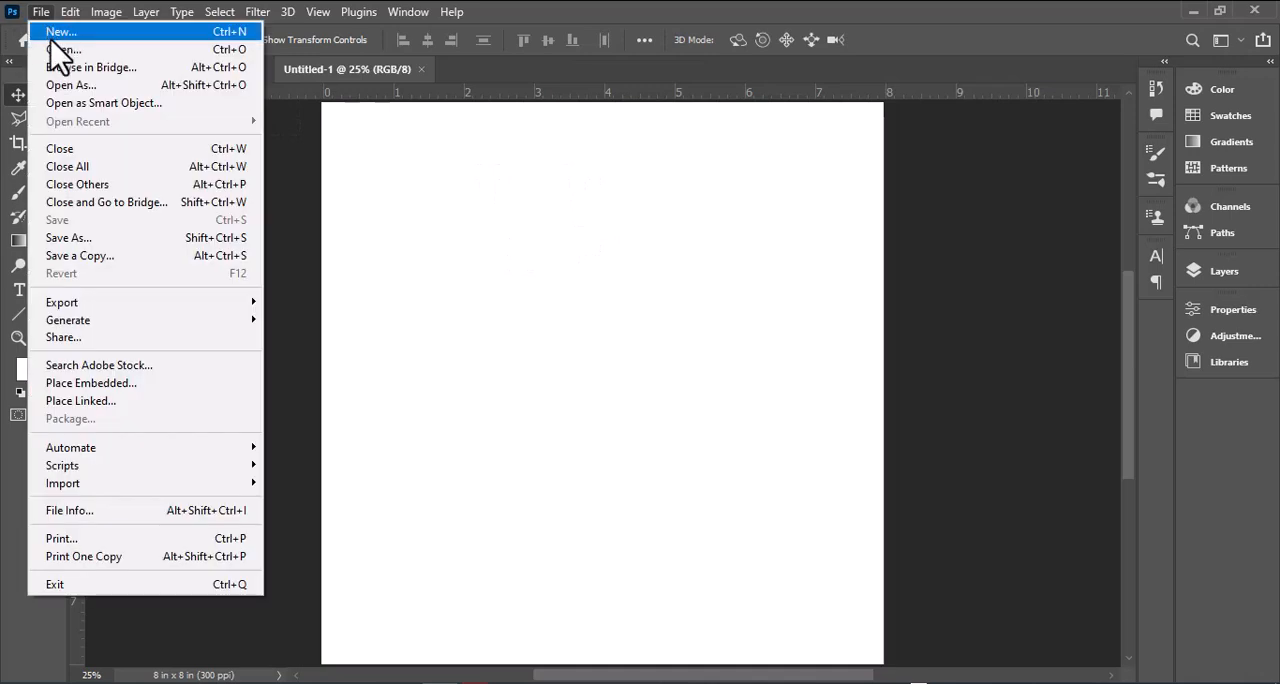
# Step: Draw a rectangle of about 2398 × 2400 px covering the whole canvas with the Rectangle tool
pyautogui.click(58, 27)
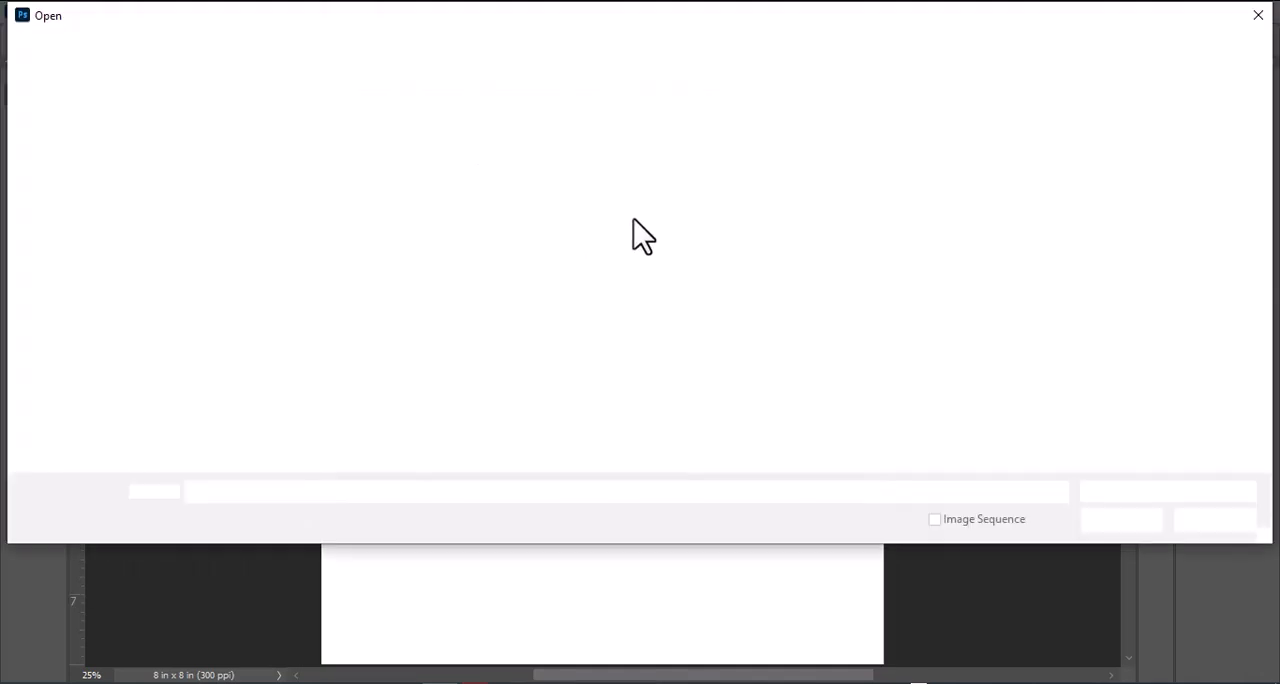
pyautogui.click(1243, 520)
pyautogui.rightClick(19, 315)
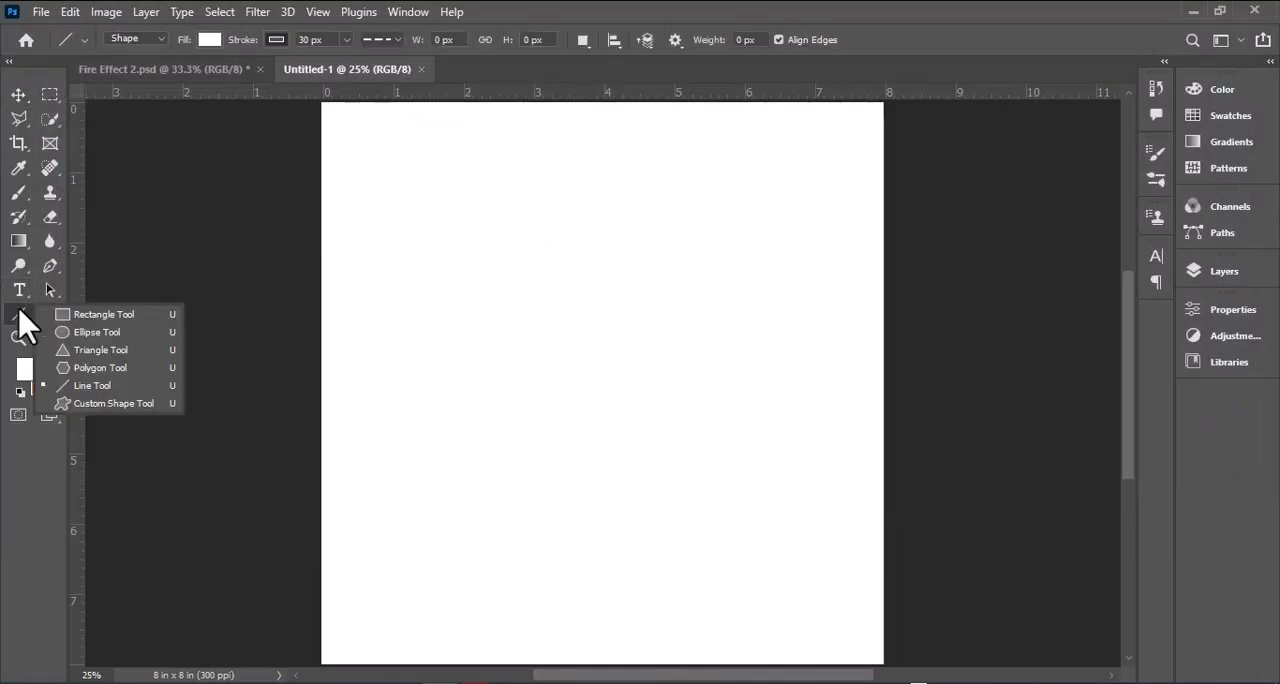
pyautogui.click(100, 306)
pyautogui.scroll(1, 322, 114)
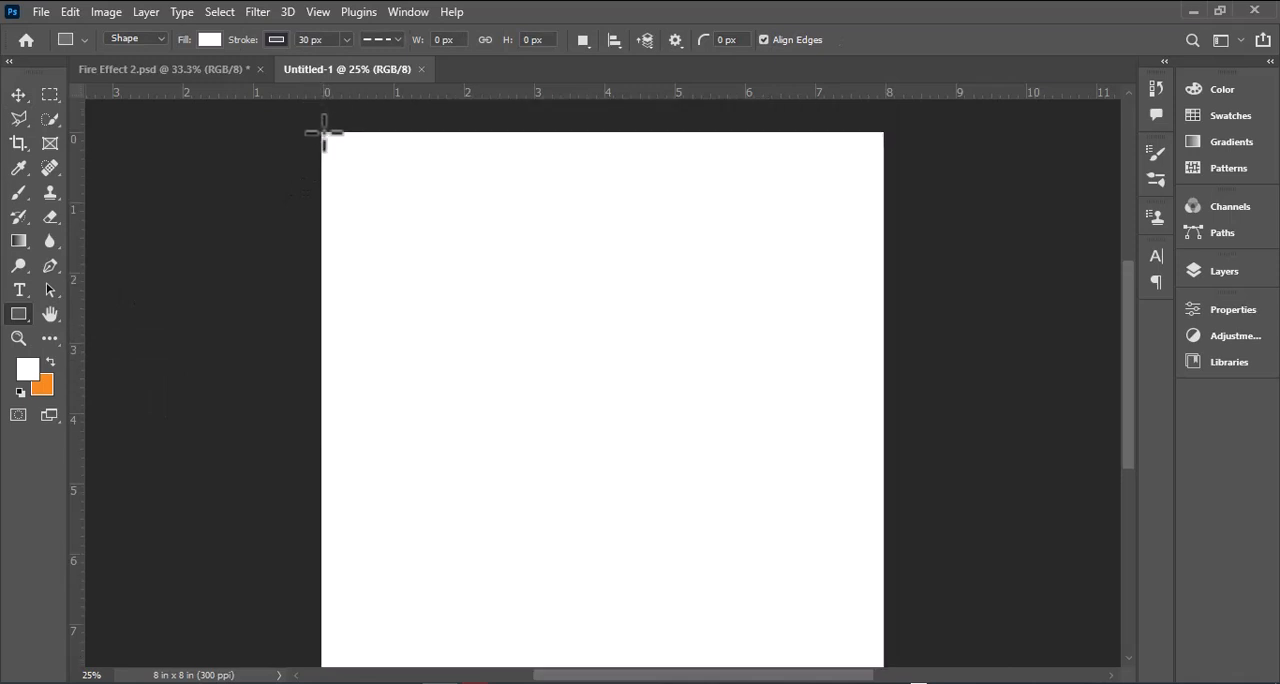
pyautogui.moveTo(323, 132); pyautogui.dragTo(888, 652)
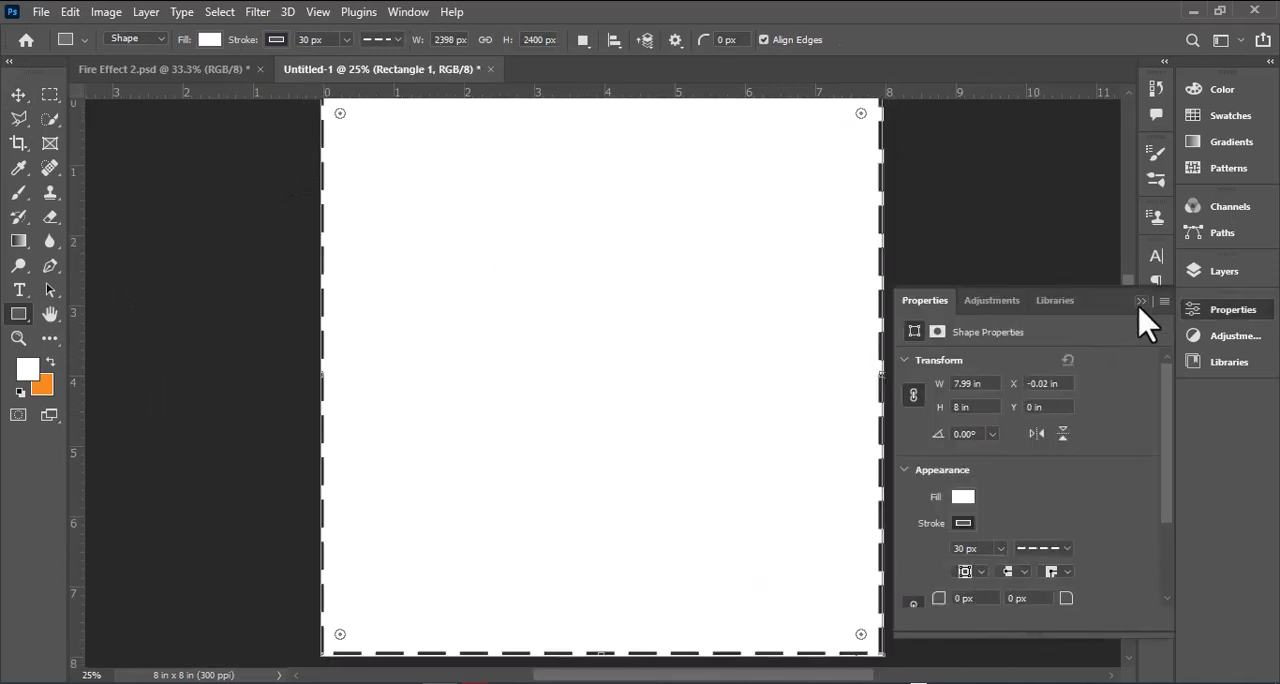
# Step: Remove the stroke from the full-canvas rectangle
pyautogui.click(963, 523)
pyautogui.click(926, 379)
pyautogui.click(1141, 301)
# Step: Add a radial Gradient Overlay to the rectangle's layer and open its gradient for editing
pyautogui.click(1224, 271)
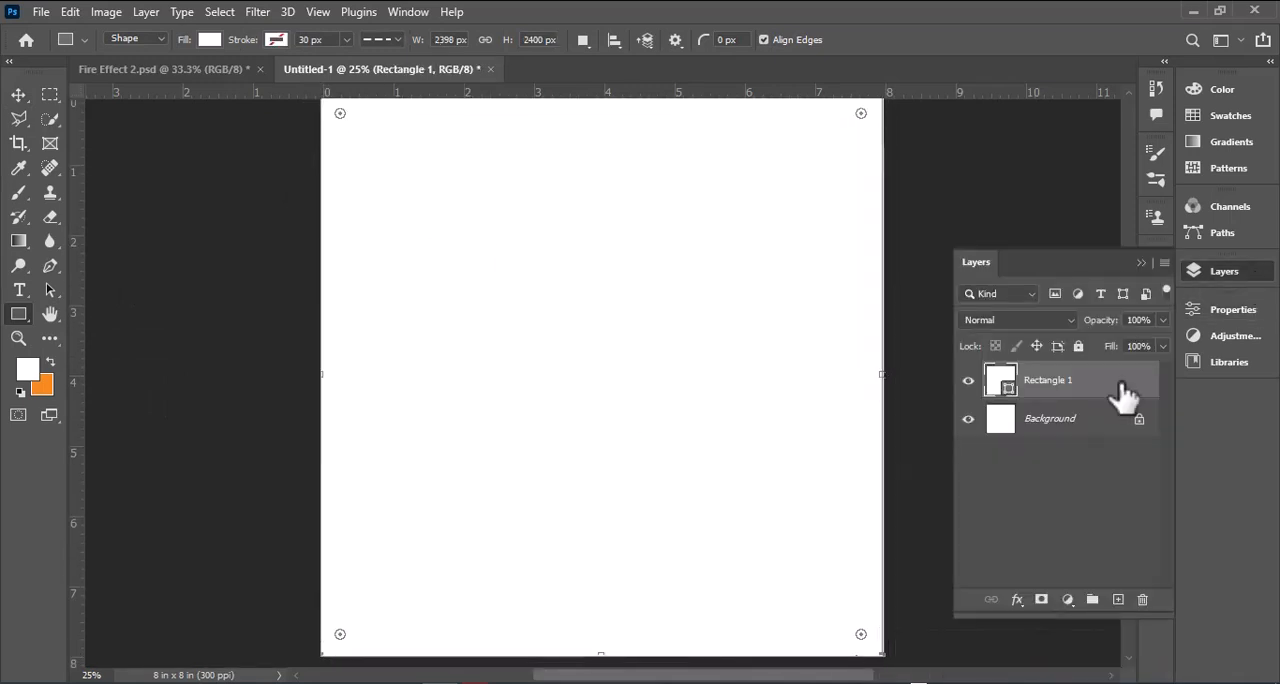
pyautogui.doubleClick(1123, 395)
pyautogui.click(378, 505)
pyautogui.moveTo(609, 264); pyautogui.dragTo(708, 430)
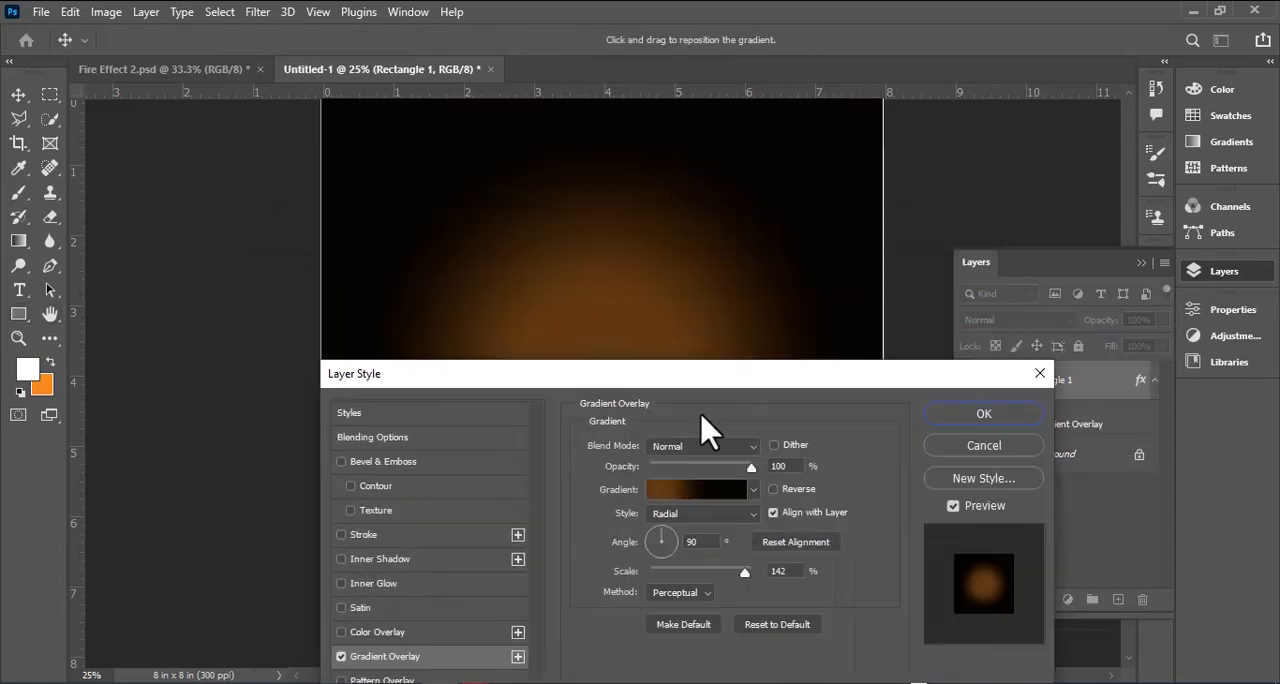
pyautogui.moveTo(688, 374); pyautogui.dragTo(1018, 214)
pyautogui.click(1037, 347)
pyautogui.click(763, 418)
pyautogui.click(766, 500)
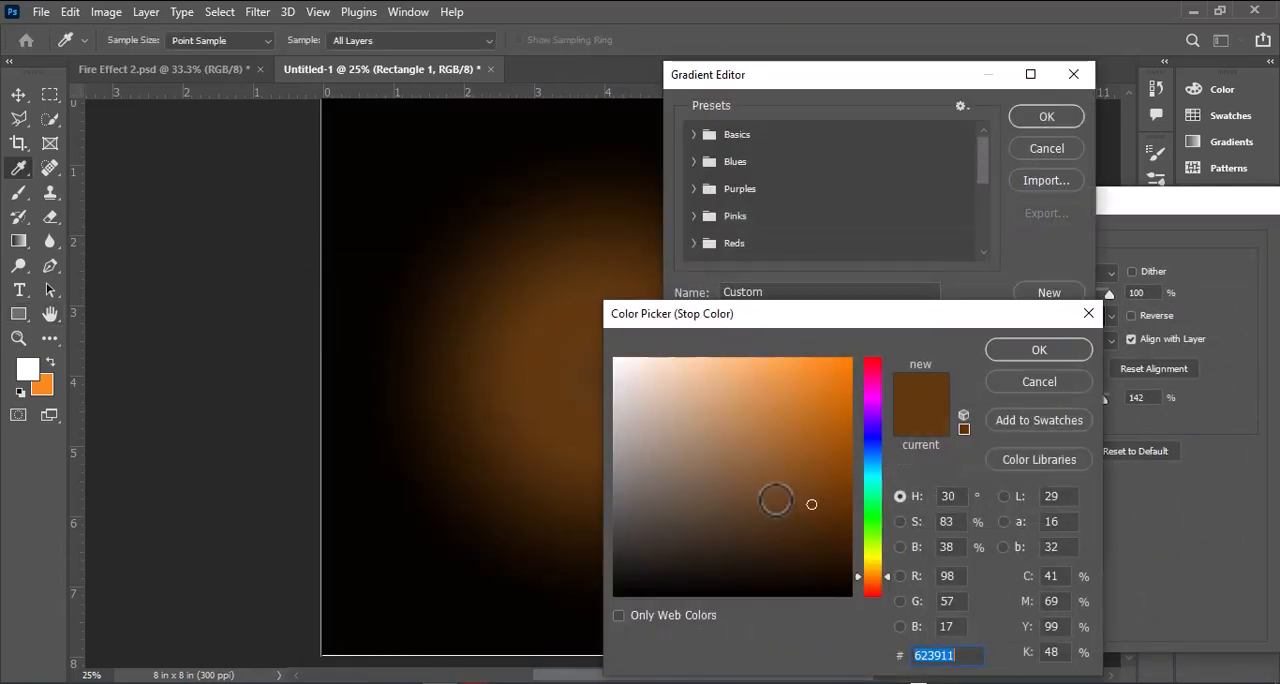
pyautogui.click(847, 373)
pyautogui.click(1032, 383)
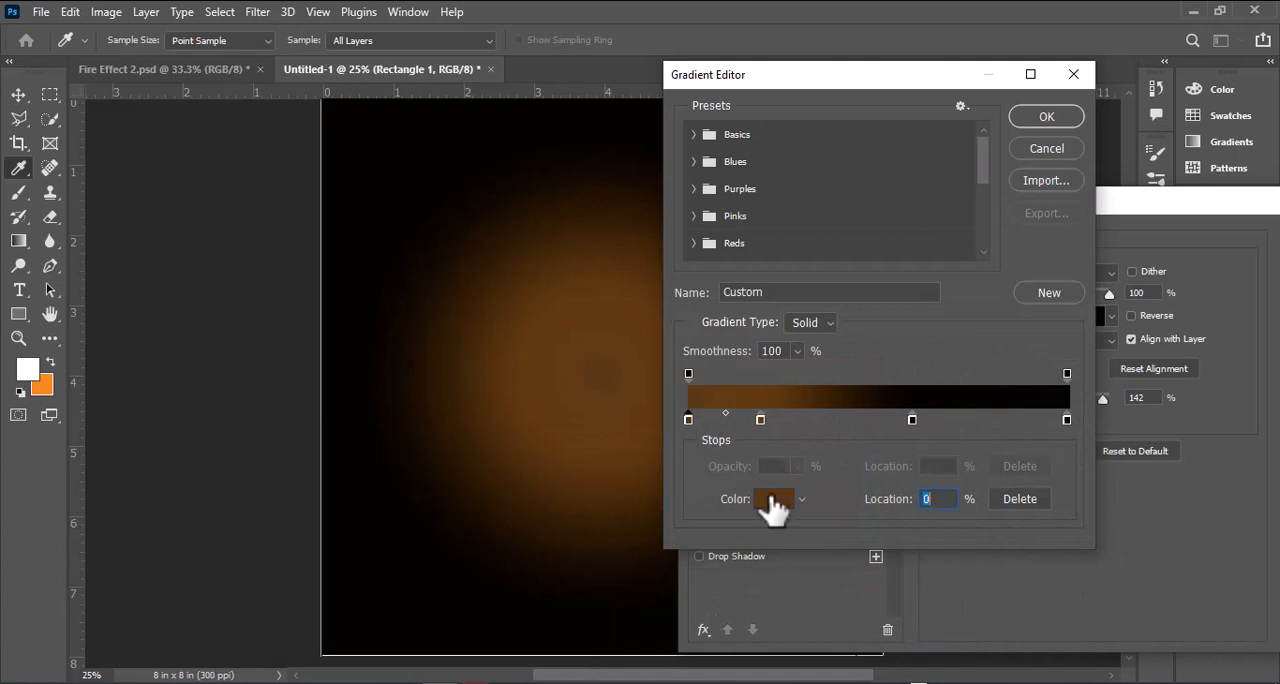
# Step: Change the gradient's first colour stop at 0% to a brighter orange
pyautogui.click(770, 500)
pyautogui.moveTo(840, 402)
pyautogui.mouseDown()
pyautogui.moveTo(774, 443)
pyautogui.moveTo(817, 391)
pyautogui.mouseUp()
pyautogui.click(1039, 350)
pyautogui.click(773, 498)
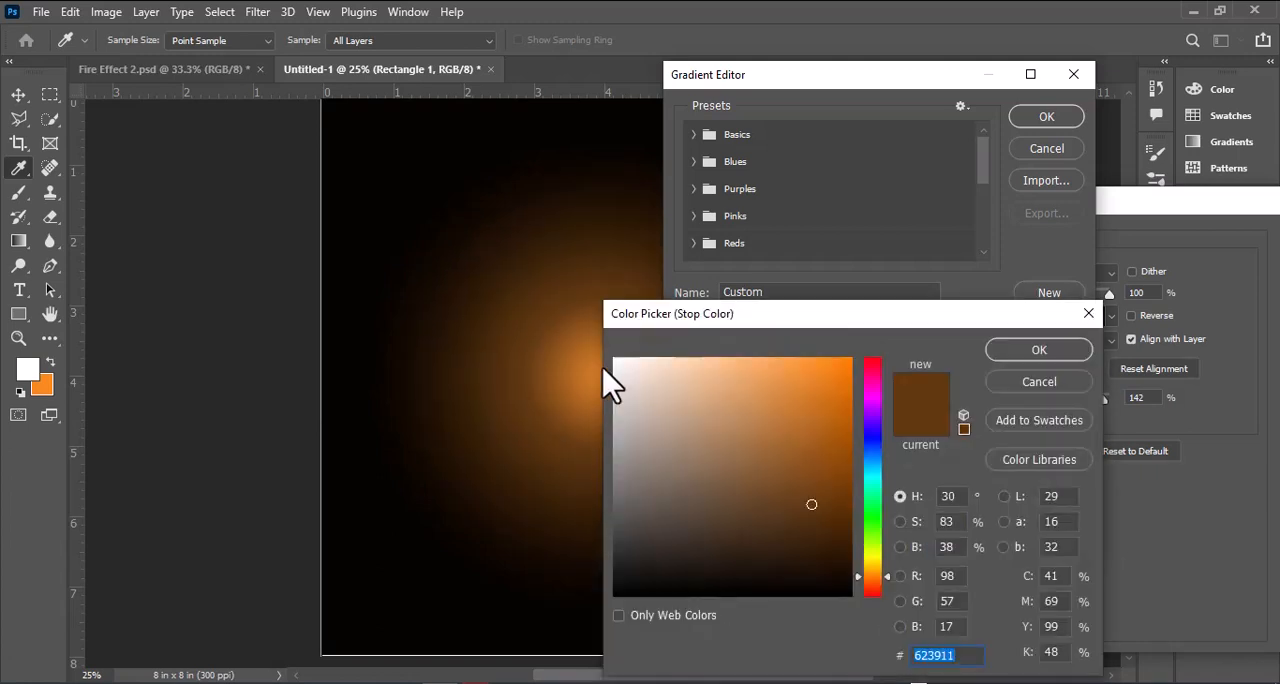
pyautogui.moveTo(614, 381); pyautogui.dragTo(593, 365)
pyautogui.click(990, 382)
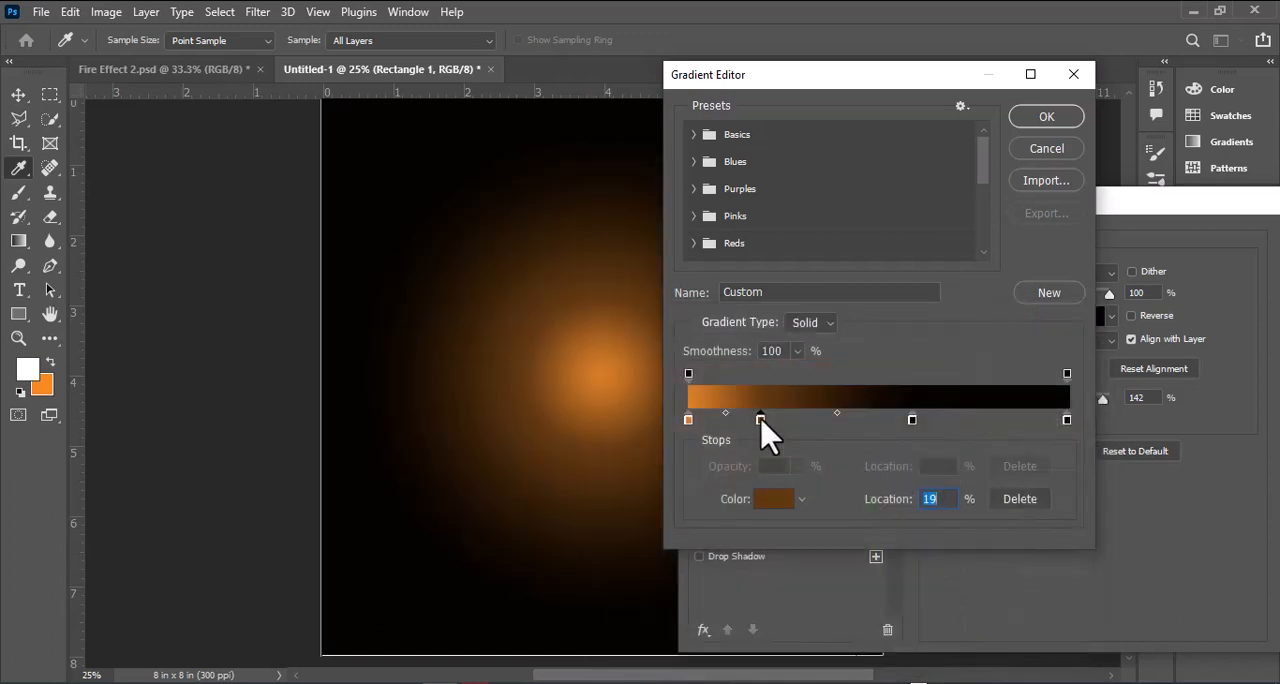
# Step: Set the gradient stop at 19% to about #925314, shift the midpoint after it slightly toward it, and apply the overlay
pyautogui.click(779, 500)
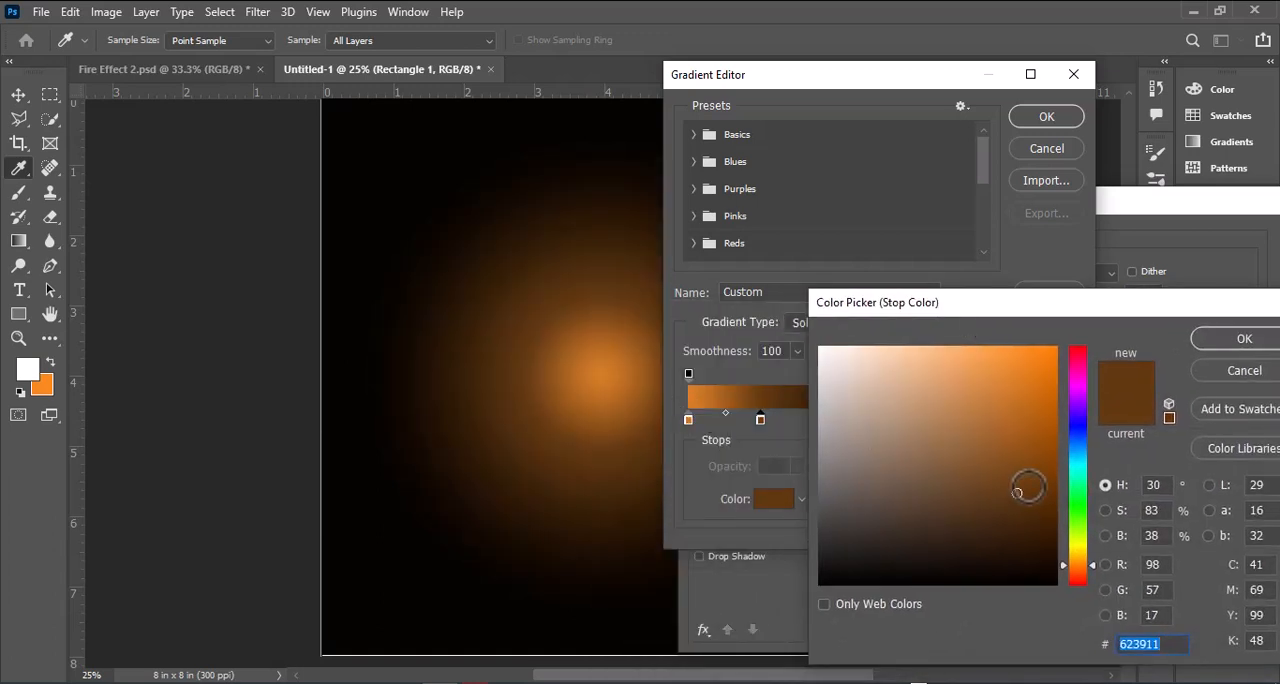
pyautogui.moveTo(1017, 492); pyautogui.dragTo(1028, 461)
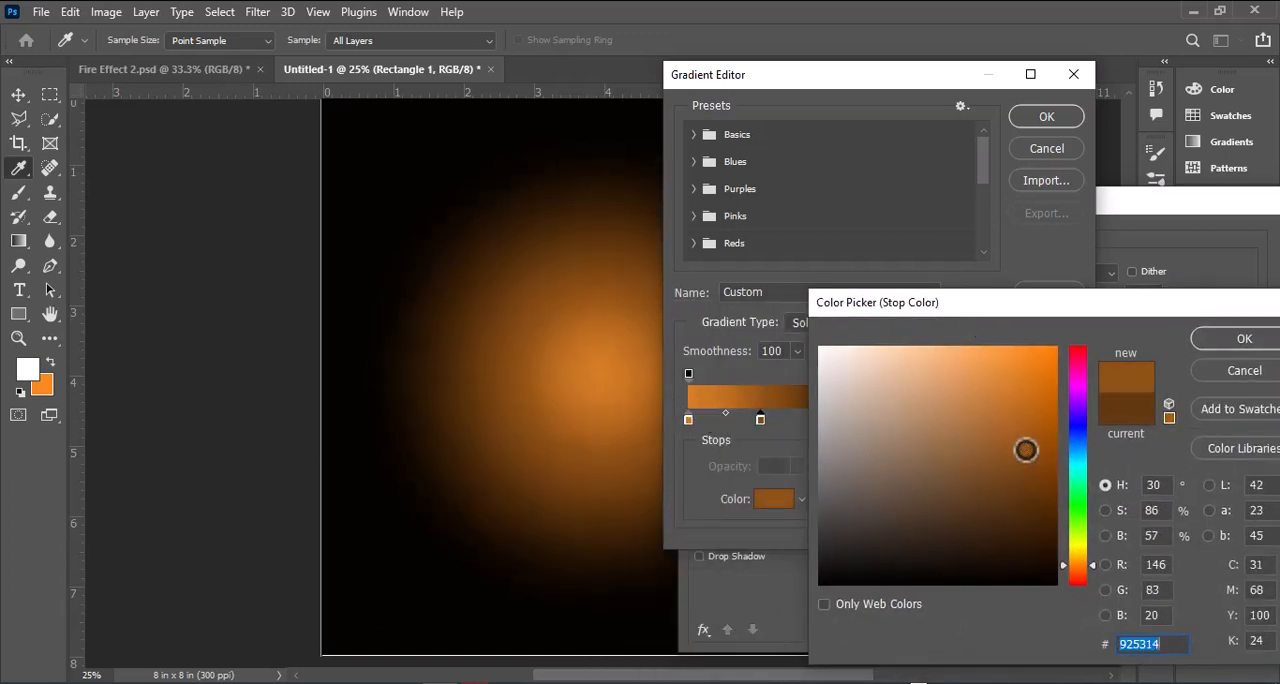
pyautogui.click(1244, 338)
pyautogui.moveTo(862, 413)
pyautogui.mouseDown()
pyautogui.moveTo(843, 416)
pyautogui.moveTo(966, 419)
pyautogui.moveTo(840, 413)
pyautogui.mouseUp()
pyautogui.click(1045, 117)
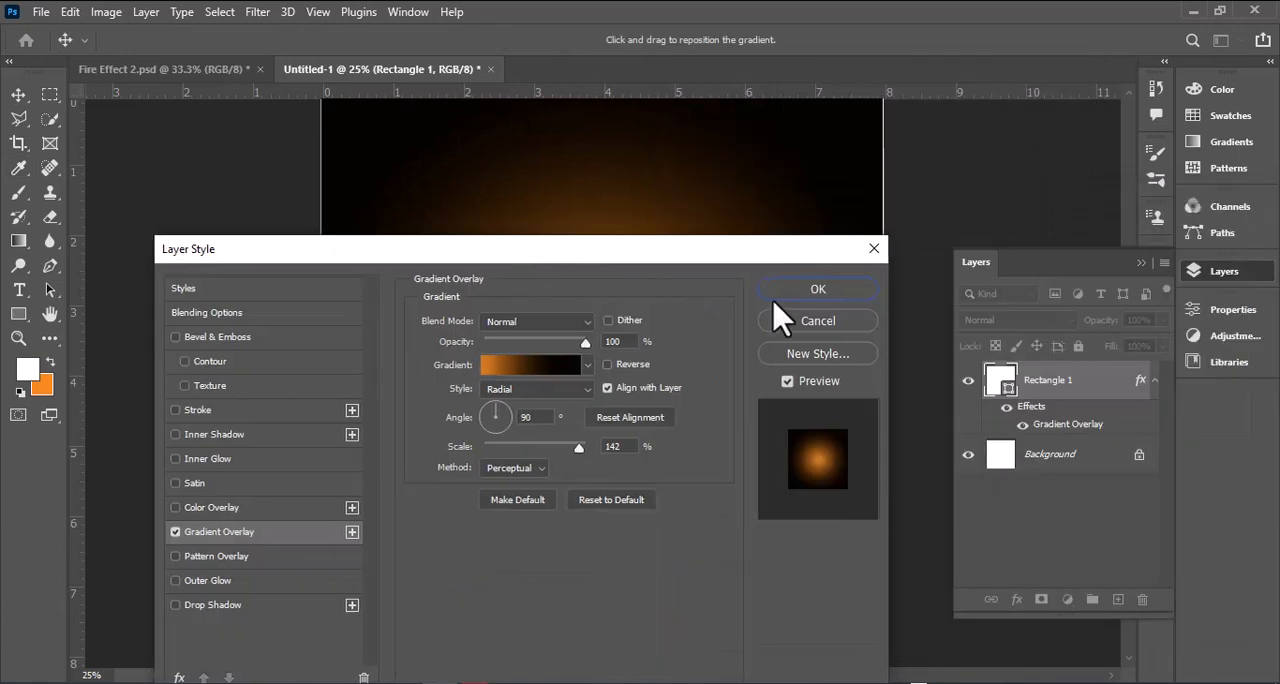
pyautogui.click(817, 289)
# Step: Add a new layer above the rectangle and choose the soft round tip for the Brush tool
pyautogui.press('b')
pyautogui.click(158, 41)
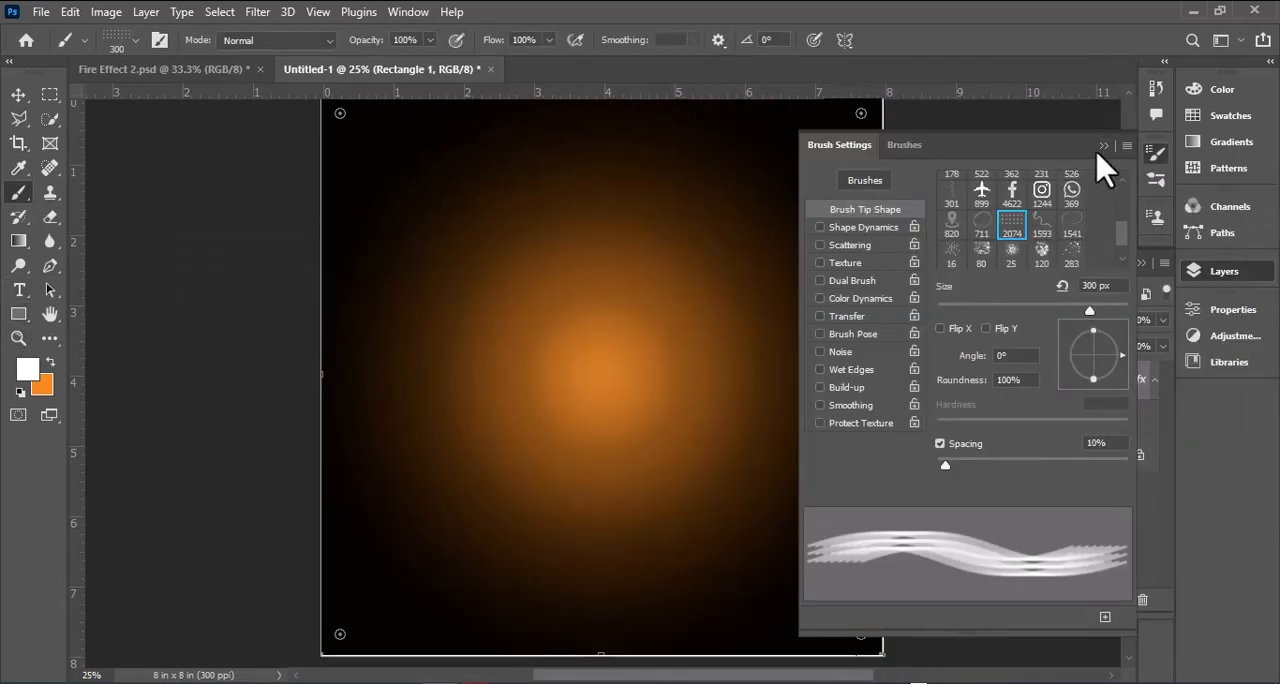
pyautogui.click(1103, 146)
pyautogui.click(1118, 599)
pyautogui.click(159, 40)
pyautogui.scroll(3, 1029, 214)
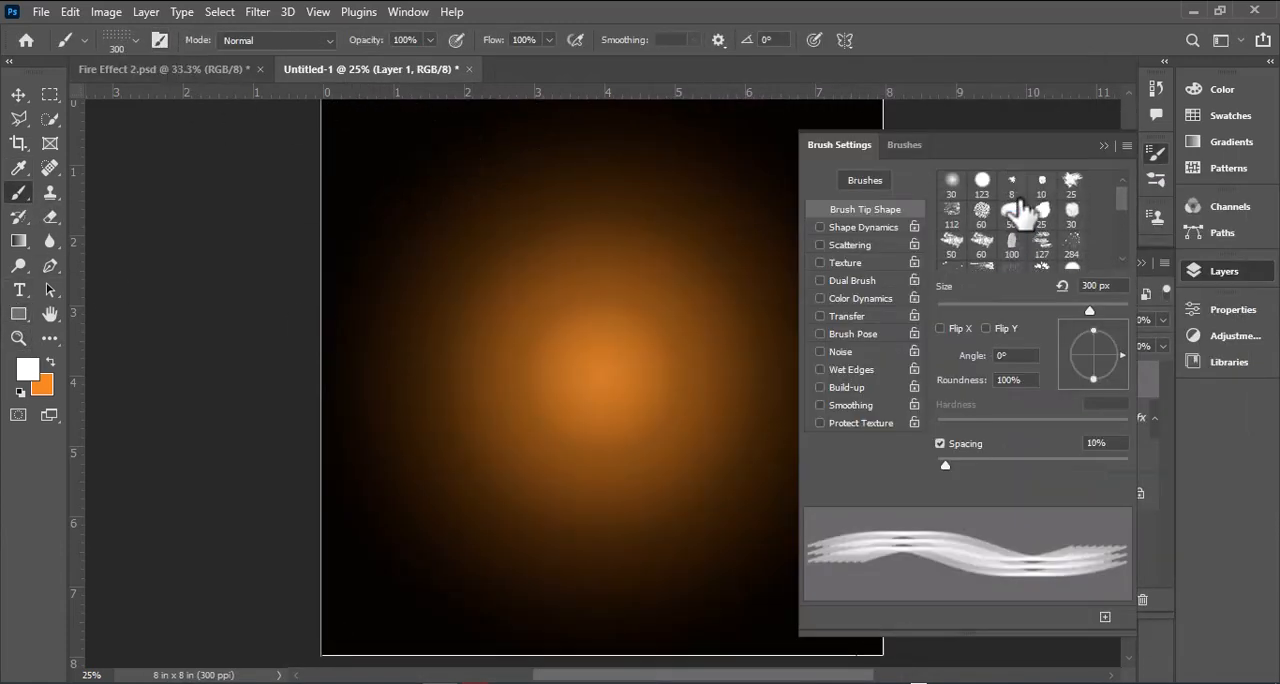
pyautogui.click(951, 180)
pyautogui.click(1103, 146)
# Step: Enlarge the brush to 2800 px, make orange the foreground colour, and paint one soft glow over the canvas centre
pyautogui.press(']')
pyautogui.press(']')
pyautogui.press(']')
pyautogui.press(']')
pyautogui.press(']')
pyautogui.press(']')
pyautogui.press(']')
pyautogui.press(']')
pyautogui.press(']')
pyautogui.press(']')
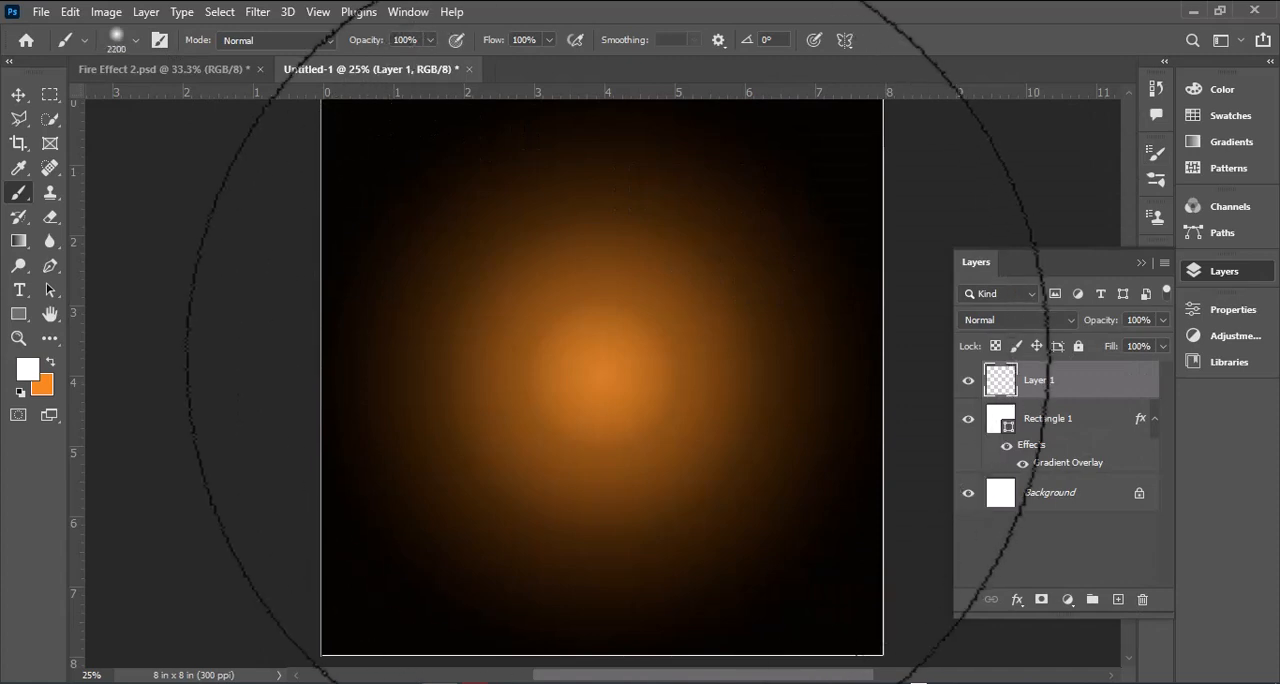
pyautogui.click(600, 345)
pyautogui.hotkey('ctrl', 'z')
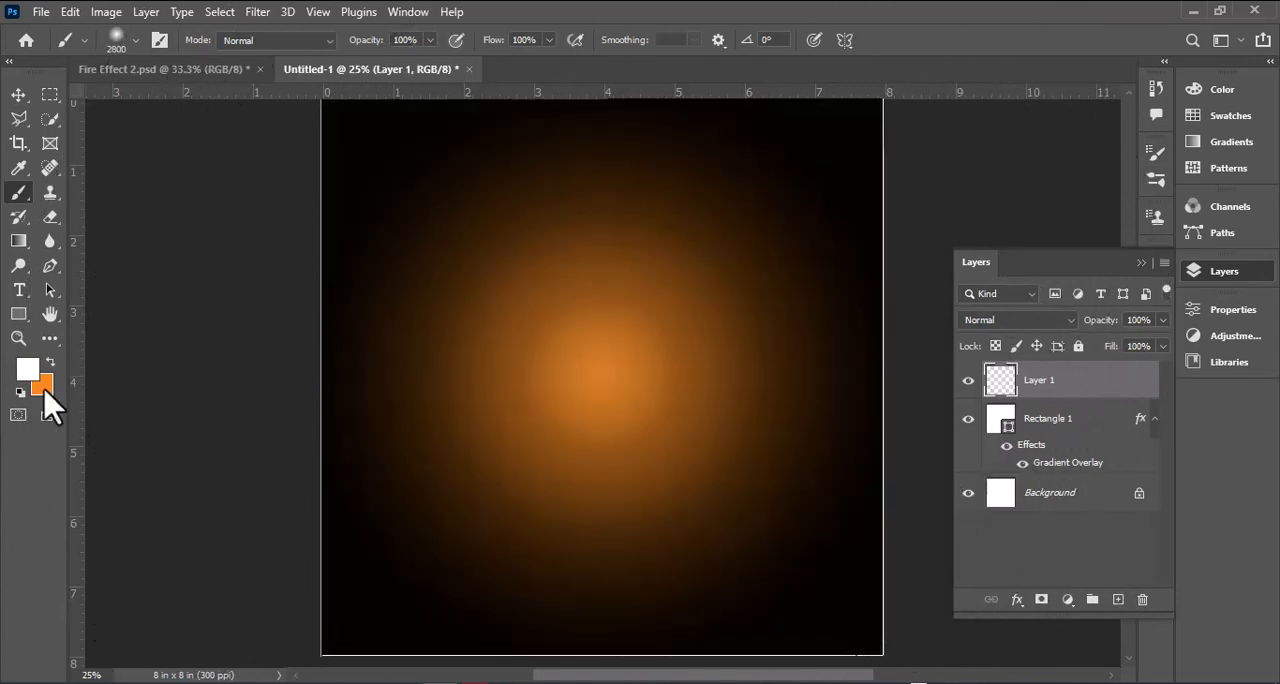
pyautogui.click(44, 389)
pyautogui.press('Return')
pyautogui.press('x')
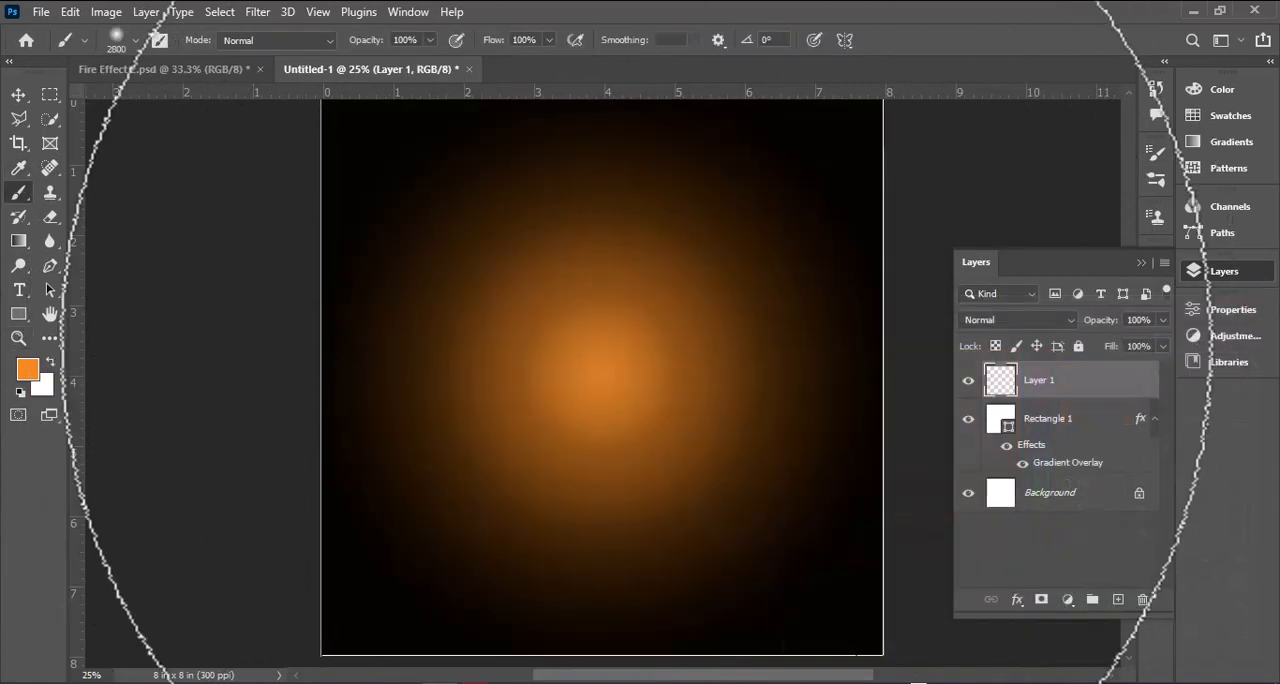
pyautogui.click(610, 320)
# Step: Reduce the glow layer's opacity to 34% and set its blend mode to Lighter Color
pyautogui.moveTo(1160, 346)
pyautogui.mouseDown()
pyautogui.moveTo(1073, 346)
pyautogui.moveTo(1105, 346)
pyautogui.mouseUp()
pyautogui.click(1068, 320)
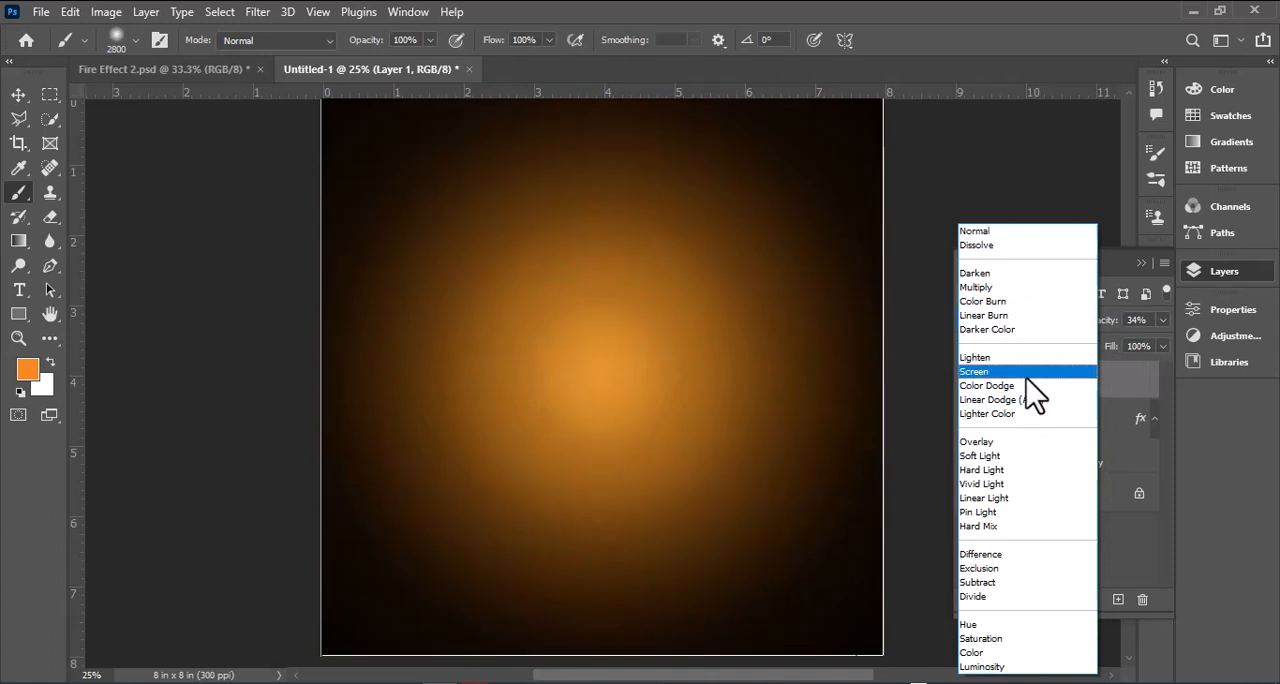
pyautogui.click(975, 413)
pyautogui.click(1141, 262)
# Step: Open the burger image Layer 1.png from the Poster Design folder and bring it into the poster
pyautogui.press('v')
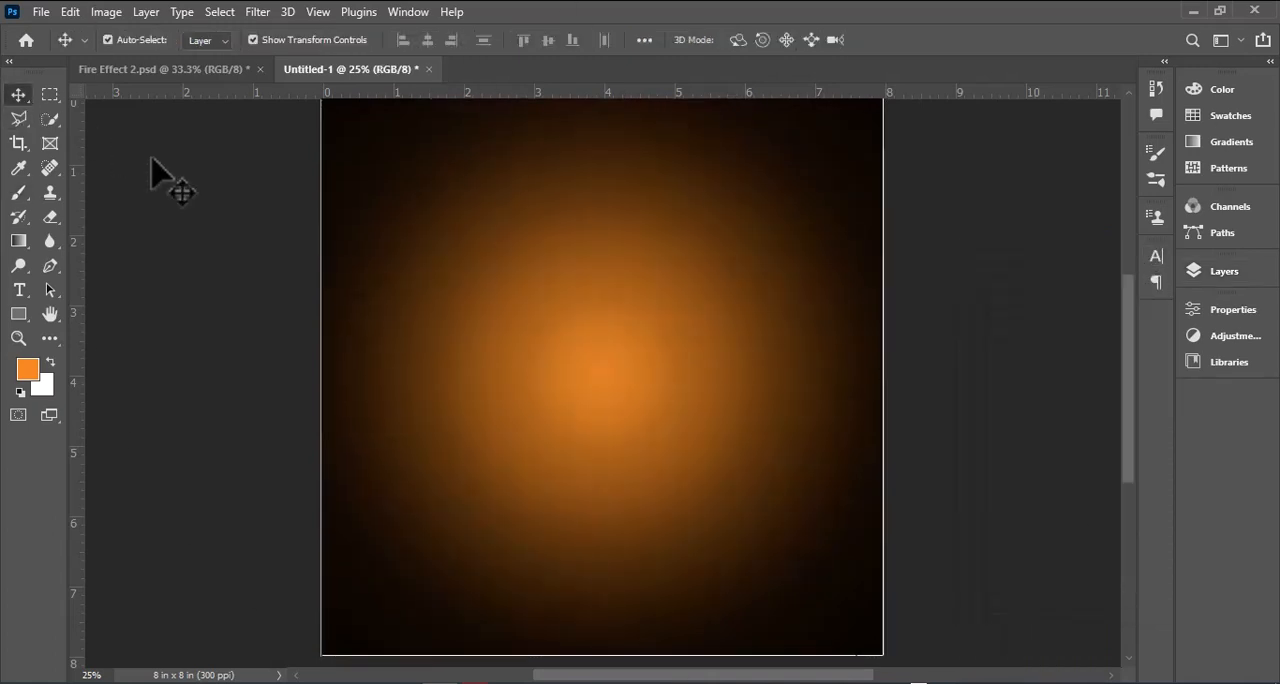
pyautogui.hotkey('ctrl', 'o')
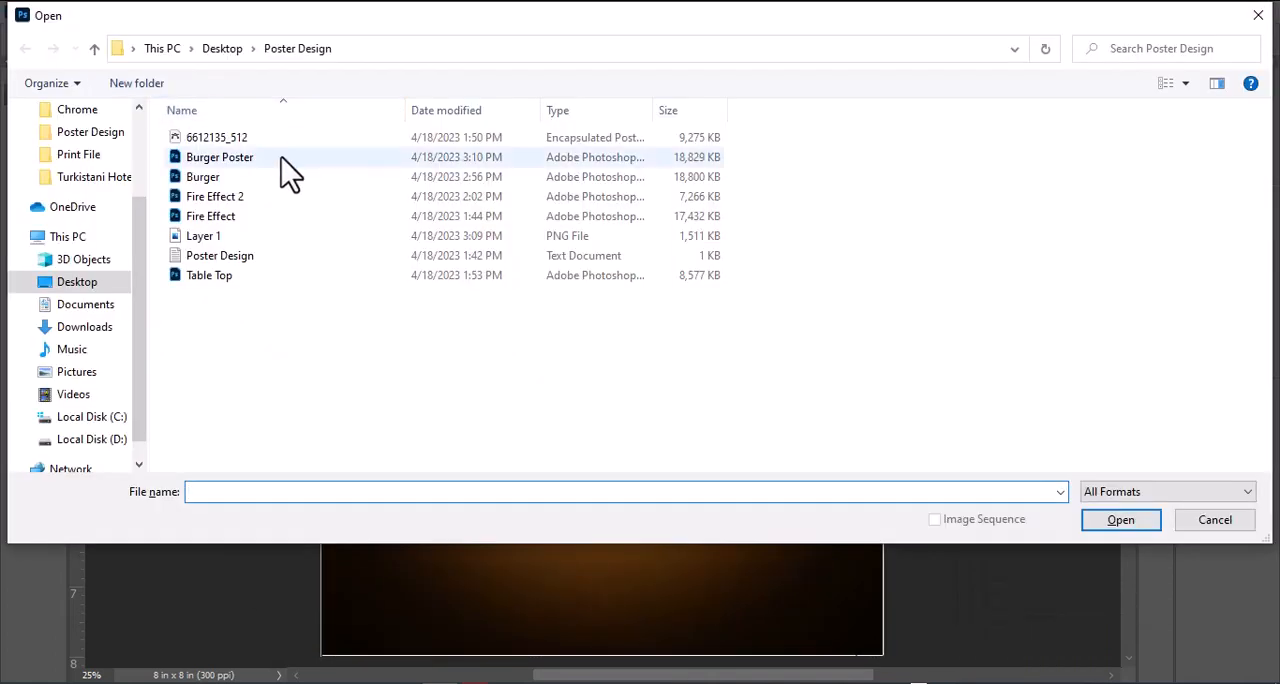
pyautogui.doubleClick(264, 242)
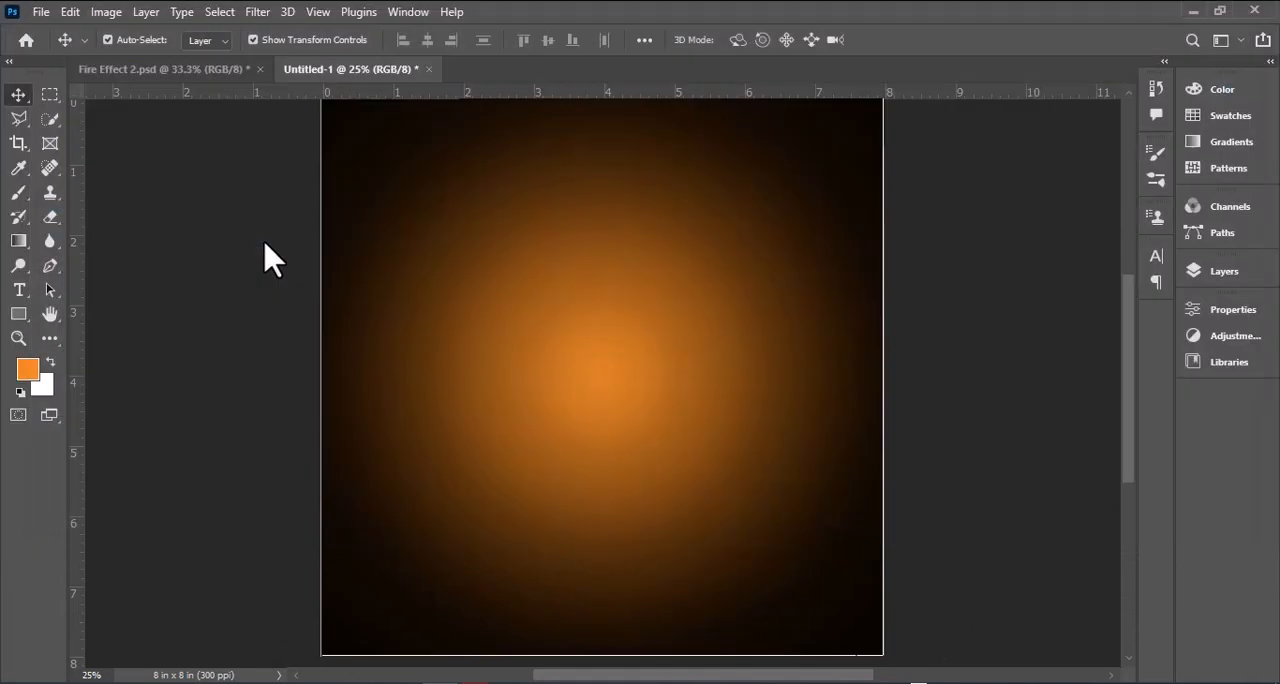
pyautogui.moveTo(264, 242); pyautogui.dragTo(378, 120)
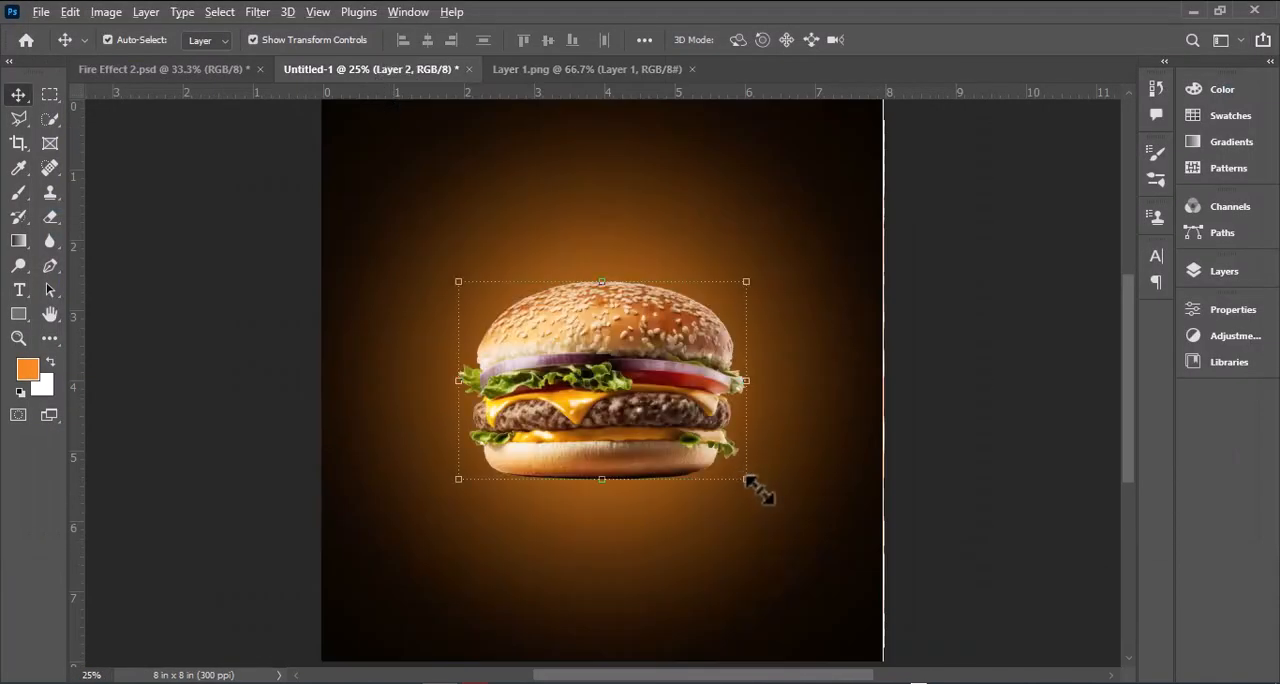
# Step: Scale the burger up to about 120% and move it slightly lower on the poster
pyautogui.moveTo(748, 481); pyautogui.dragTo(776, 500)
pyautogui.moveTo(680, 415); pyautogui.dragTo(683, 453)
pyautogui.scroll(-1, 684, 460)
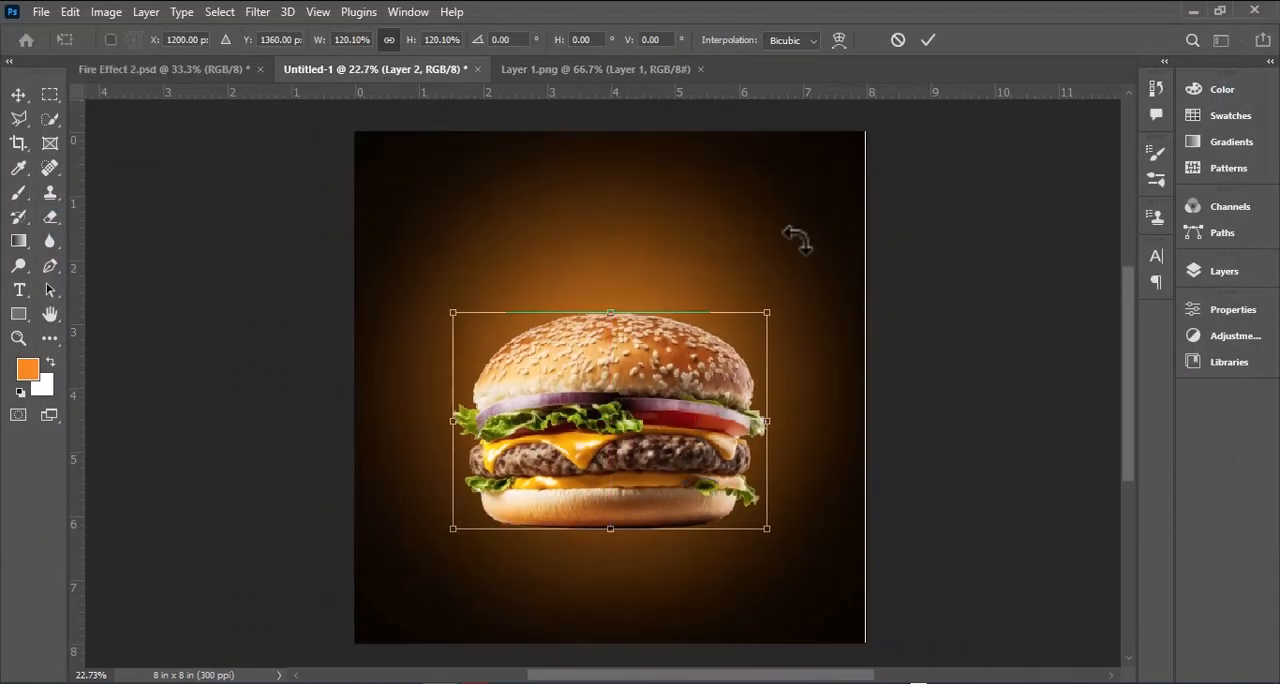
pyautogui.click(928, 40)
# Step: Stretch the background to cover the canvas's right edge and nudge the burger slightly left
pyautogui.click(846, 186)
pyautogui.moveTo(864, 291); pyautogui.dragTo(871, 291)
pyautogui.click(912, 318)
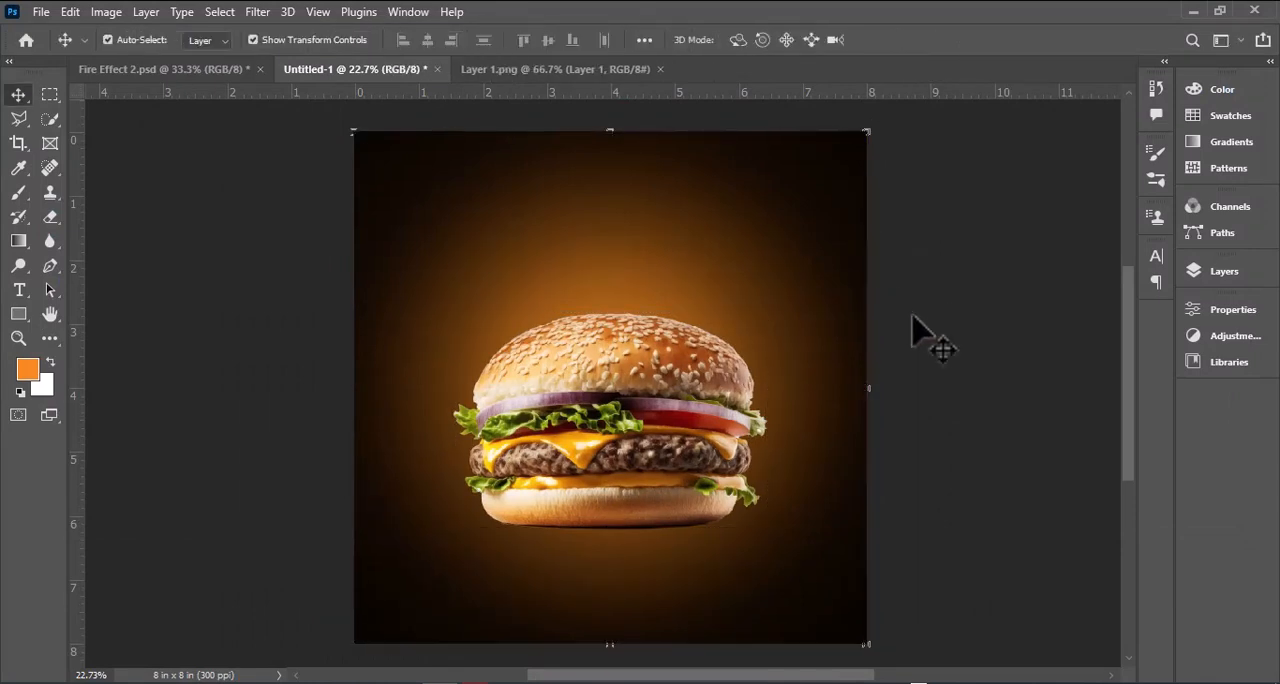
pyautogui.moveTo(690, 372); pyautogui.dragTo(680, 372)
# Step: Compare the poster with and without the orange glow layer, and lower that layer's opacity below 17%
pyautogui.click(1220, 271)
pyautogui.click(968, 418)
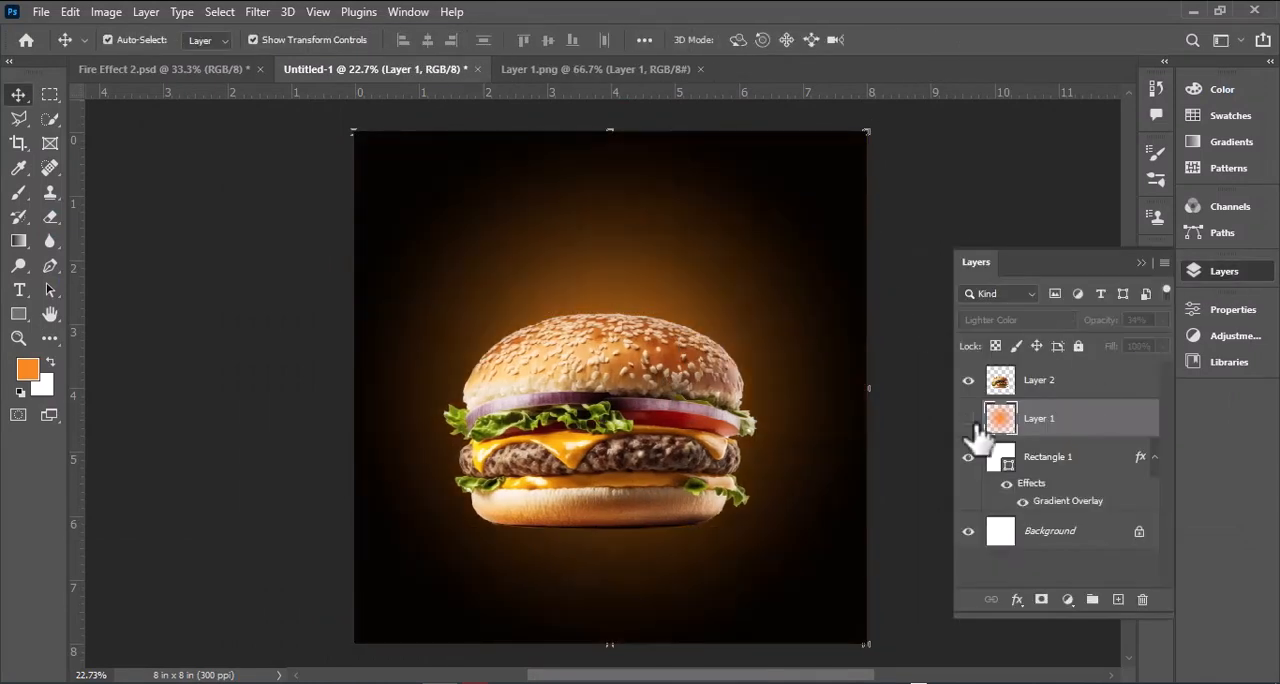
pyautogui.click(968, 419)
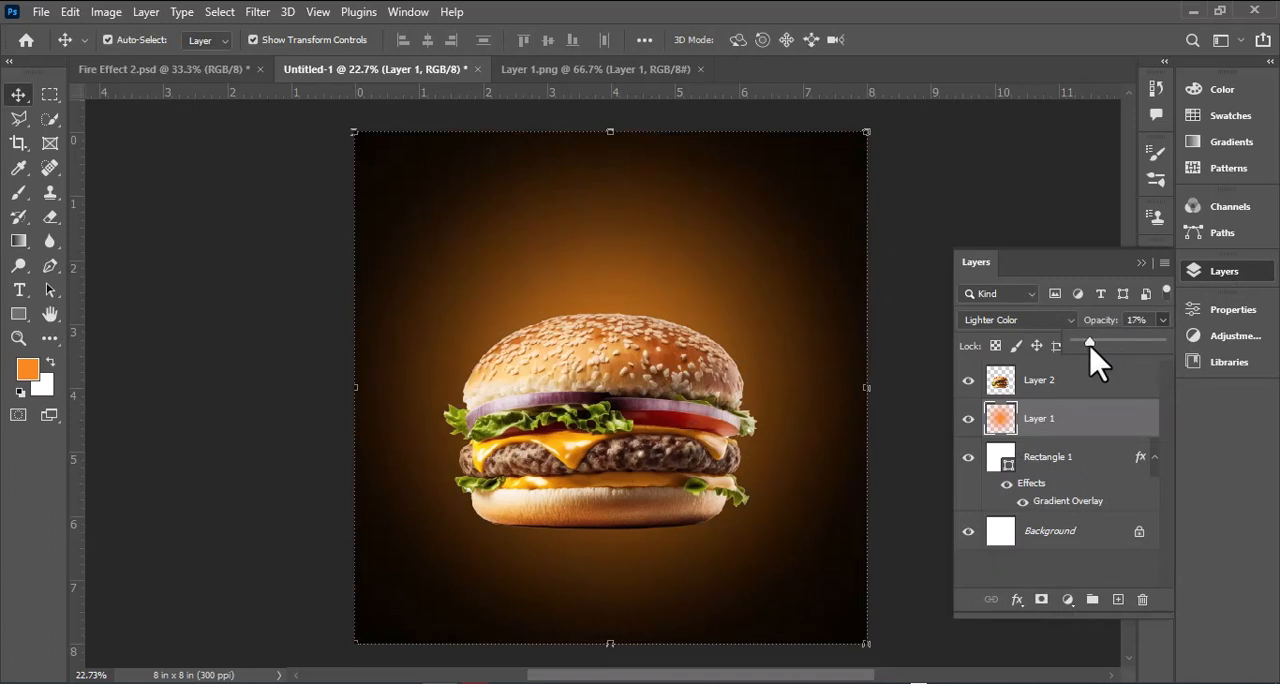
pyautogui.moveTo(1090, 342); pyautogui.dragTo(1082, 342)
# Step: Try Vivid Light and other blend modes on the Rectangle 1 layer
pyautogui.click(1127, 470)
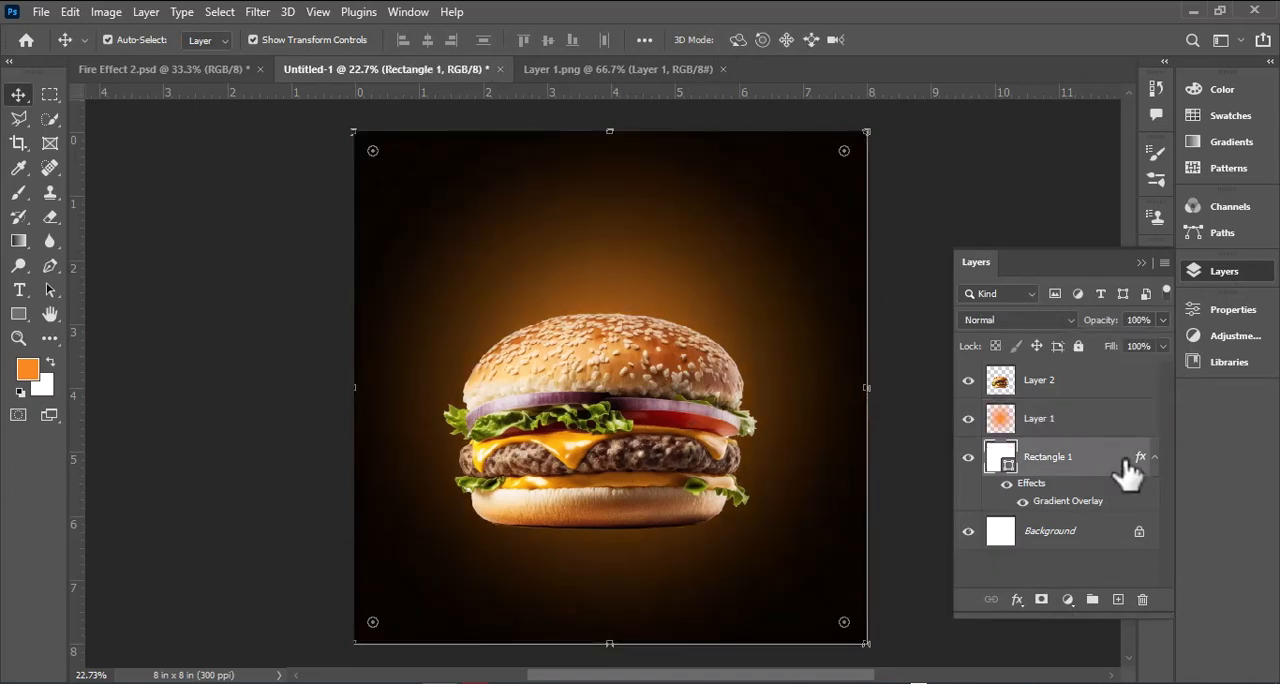
pyautogui.click(1015, 320)
pyautogui.click(985, 327)
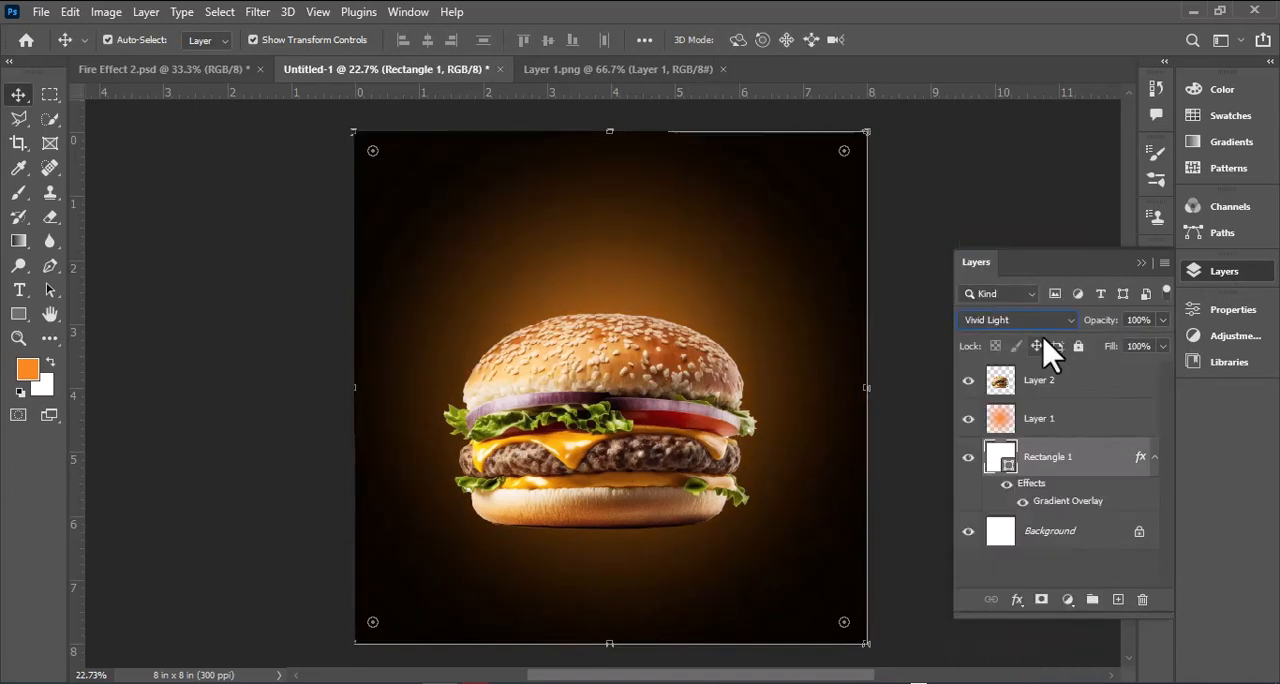
pyautogui.press('Up')
pyautogui.press('Up')
pyautogui.press('Up')
pyautogui.press('Up')
pyautogui.press('Up')
pyautogui.click(1141, 263)
# Step: Add the orange text "Logo" in Myriad Arabic, enlarge it and place it near the poster's upper-left corner
pyautogui.click(662, 358)
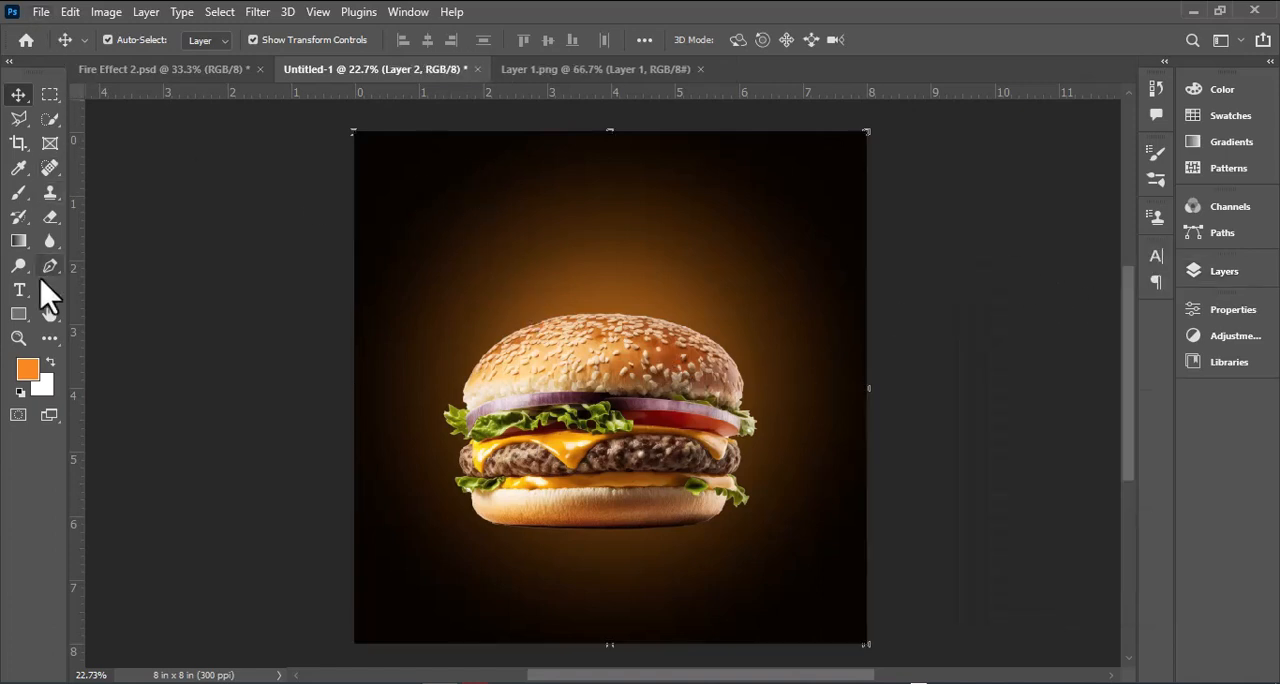
pyautogui.press('t')
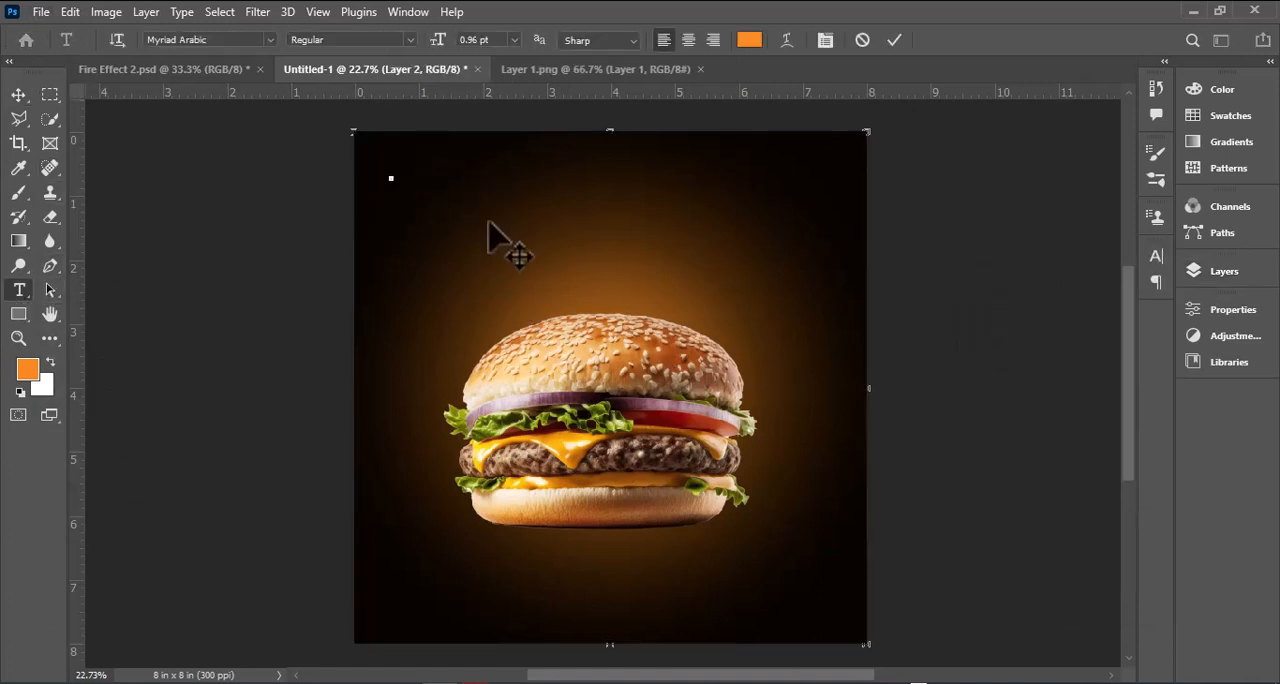
pyautogui.hotkey('ctrl', 'Return')
pyautogui.press('v')
pyautogui.moveTo(400, 187)
pyautogui.mouseDown()
pyautogui.moveTo(441, 218)
pyautogui.moveTo(406, 178)
pyautogui.mouseUp()
pyautogui.press('Return')
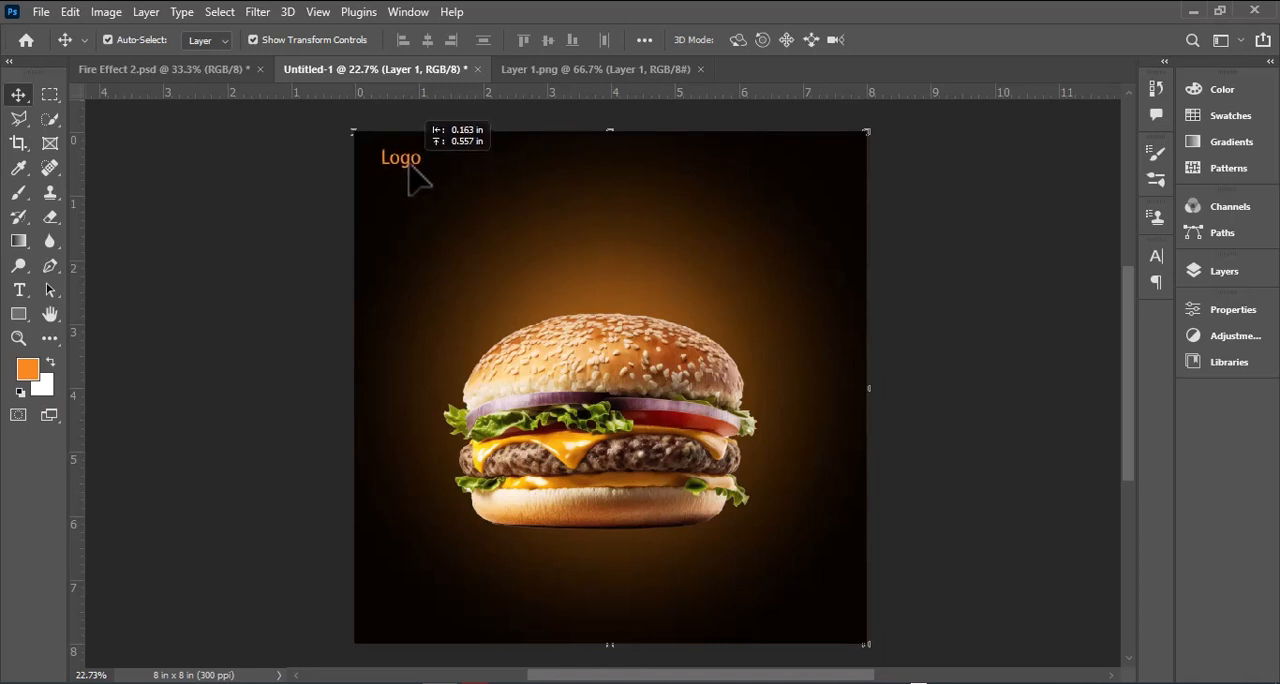
pyautogui.moveTo(418, 185); pyautogui.dragTo(418, 185)
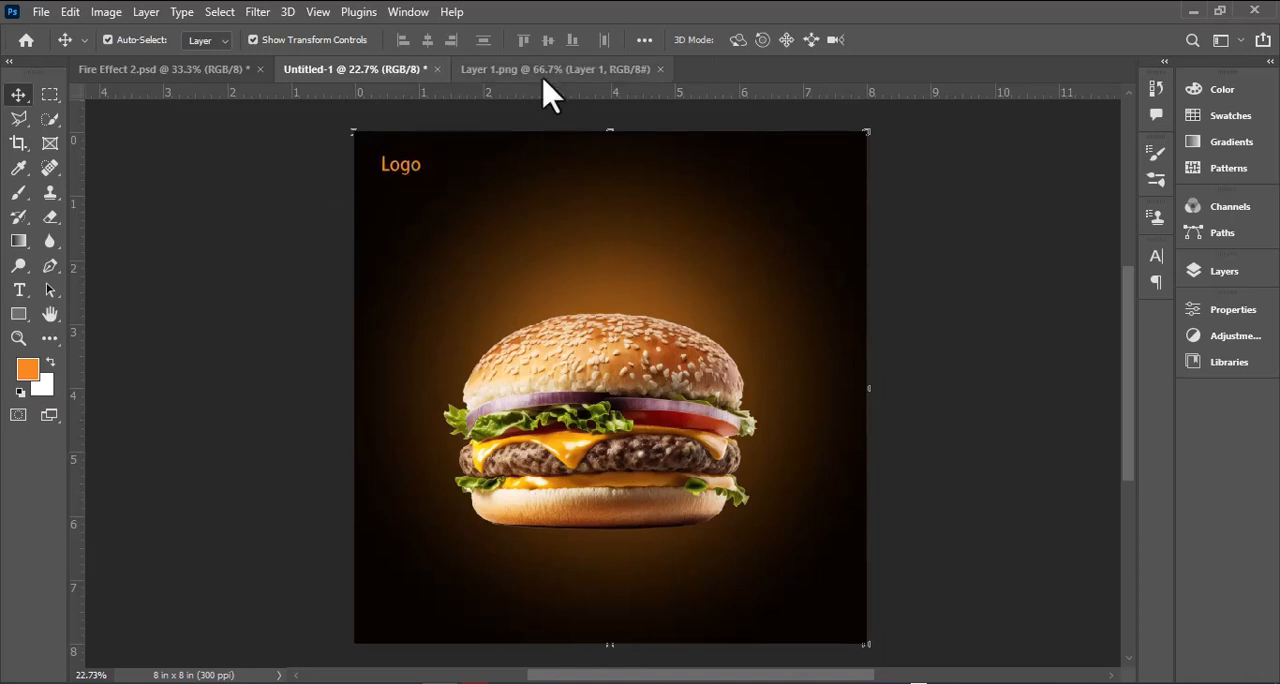
# Step: Close Layer 1.png and open Fire Effect 2 from the Poster Design folder
pyautogui.click(655, 72)
pyautogui.click(660, 69)
pyautogui.hotkey('ctrl', 'o')
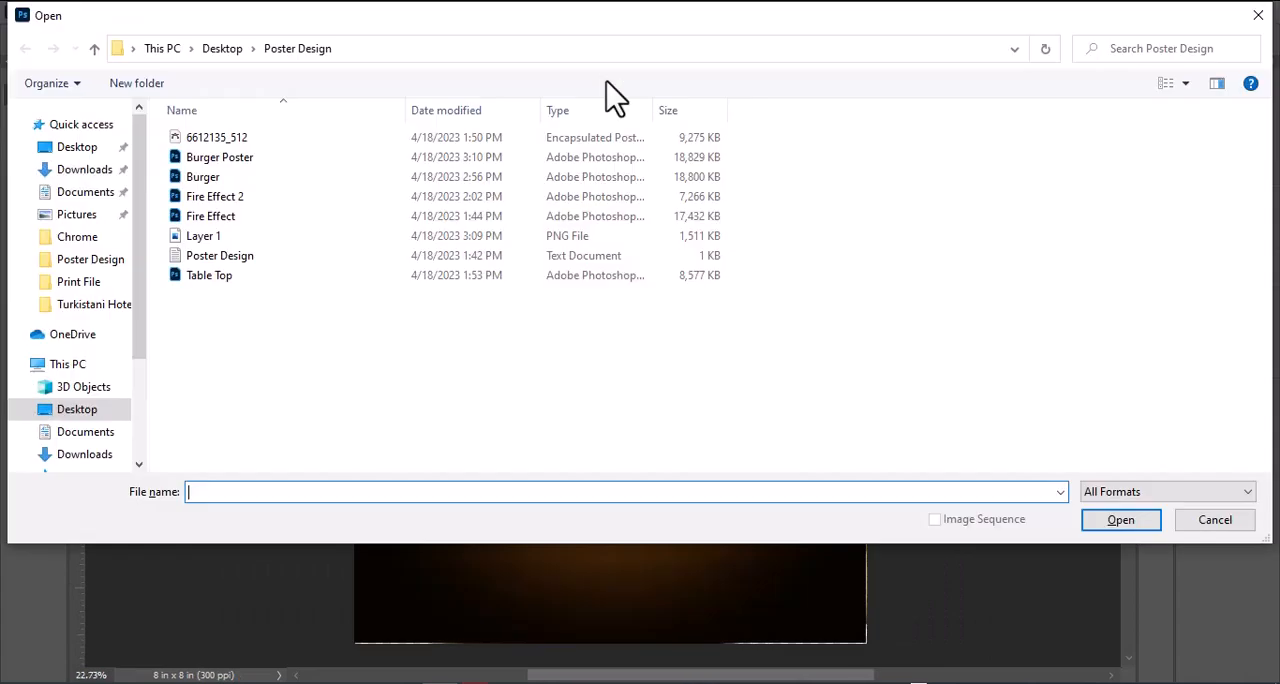
pyautogui.doubleClick(306, 206)
# Step: Place the fire from Fire Effect 2 over the burger, scaling it to about 179% width and 226% height
pyautogui.moveTo(385, 490); pyautogui.dragTo(598, 425)
pyautogui.hotkey('ctrl', 't')
pyautogui.moveTo(695, 350); pyautogui.dragTo(866, 229)
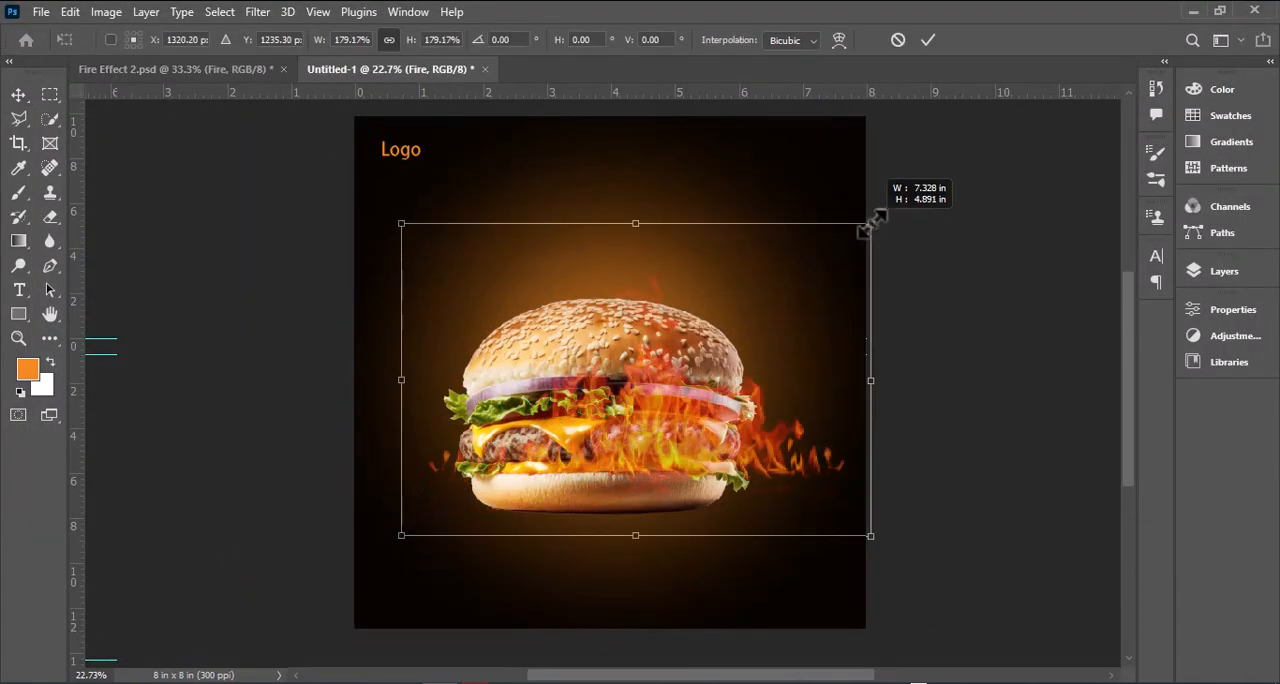
pyautogui.moveTo(640, 220); pyautogui.dragTo(636, 143)
pyautogui.moveTo(645, 288); pyautogui.dragTo(623, 406)
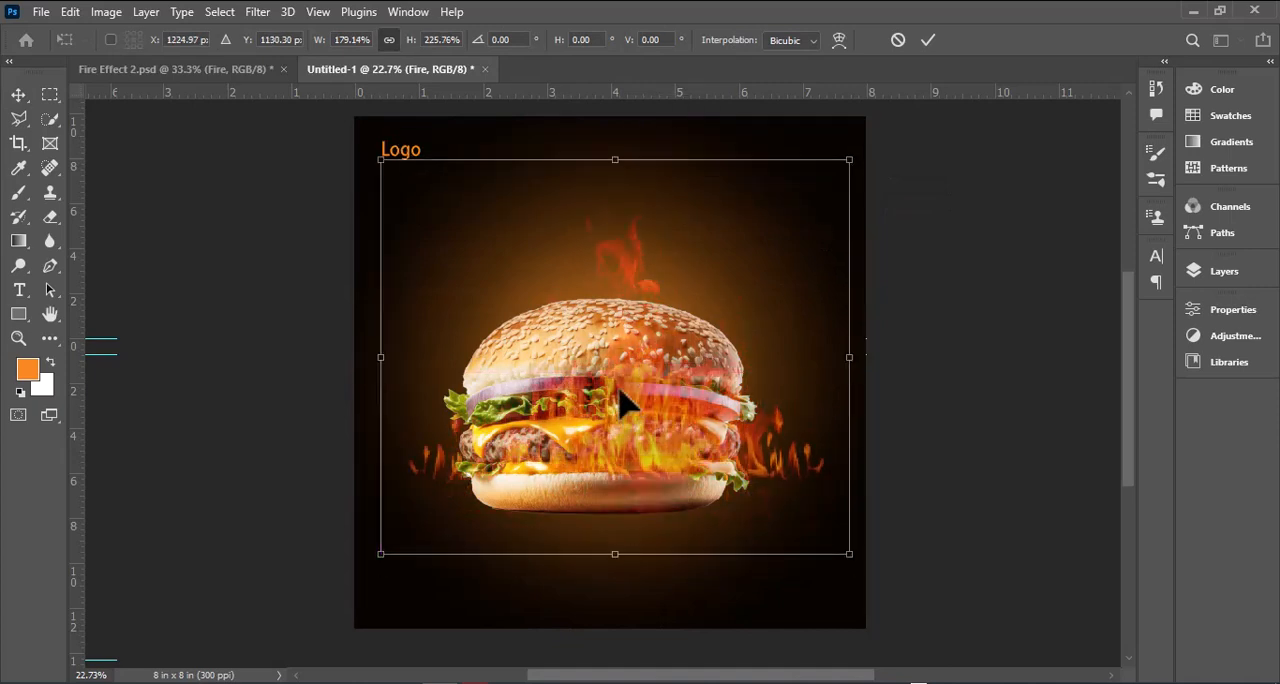
pyautogui.press('Return')
# Step: Resize the fire layer behind the burger, reducing it to about 83%, and shift it toward the burger's left side
pyautogui.moveTo(381, 159); pyautogui.dragTo(318, 103)
pyautogui.moveTo(762, 500); pyautogui.dragTo(770, 455)
pyautogui.scroll(1, 765, 435)
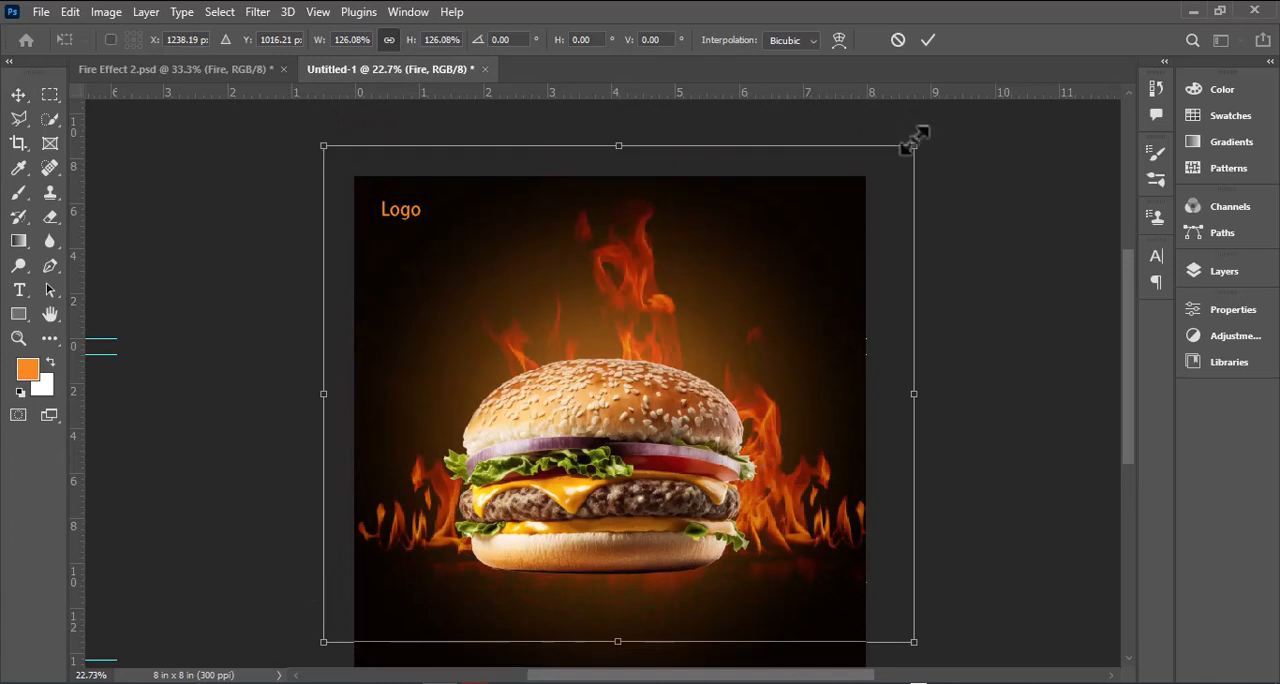
pyautogui.moveTo(913, 146); pyautogui.dragTo(840, 206)
pyautogui.moveTo(622, 303); pyautogui.dragTo(554, 343)
pyautogui.moveTo(772, 246); pyautogui.dragTo(746, 268)
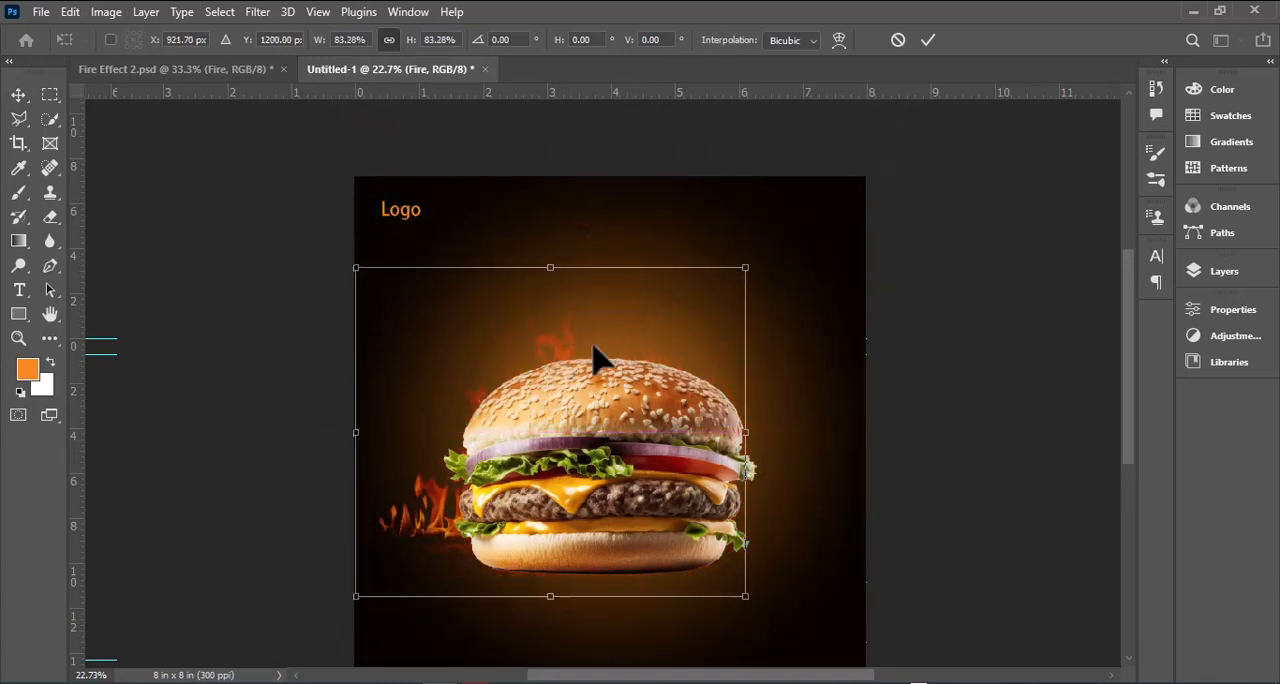
# Step: Try shifting the fire layer to the right behind the burger, and undo the moves
pyautogui.moveTo(551, 346); pyautogui.dragTo(617, 356)
pyautogui.press('Return')
pyautogui.hotkey('ctrl', 'z')
pyautogui.hotkey('ctrl', 'z')
pyautogui.keyDown('alt'); pyautogui.moveTo(429, 504); pyautogui.dragTo(614, 511); pyautogui.keyUp('alt')
pyautogui.hotkey('ctrl', 'z')
# Step: Raise the Fire layer above the orange glow on Layer 1, keeping it below the burger
pyautogui.click(1222, 273)
pyautogui.click(1080, 500)
pyautogui.doubleClick(1080, 505)
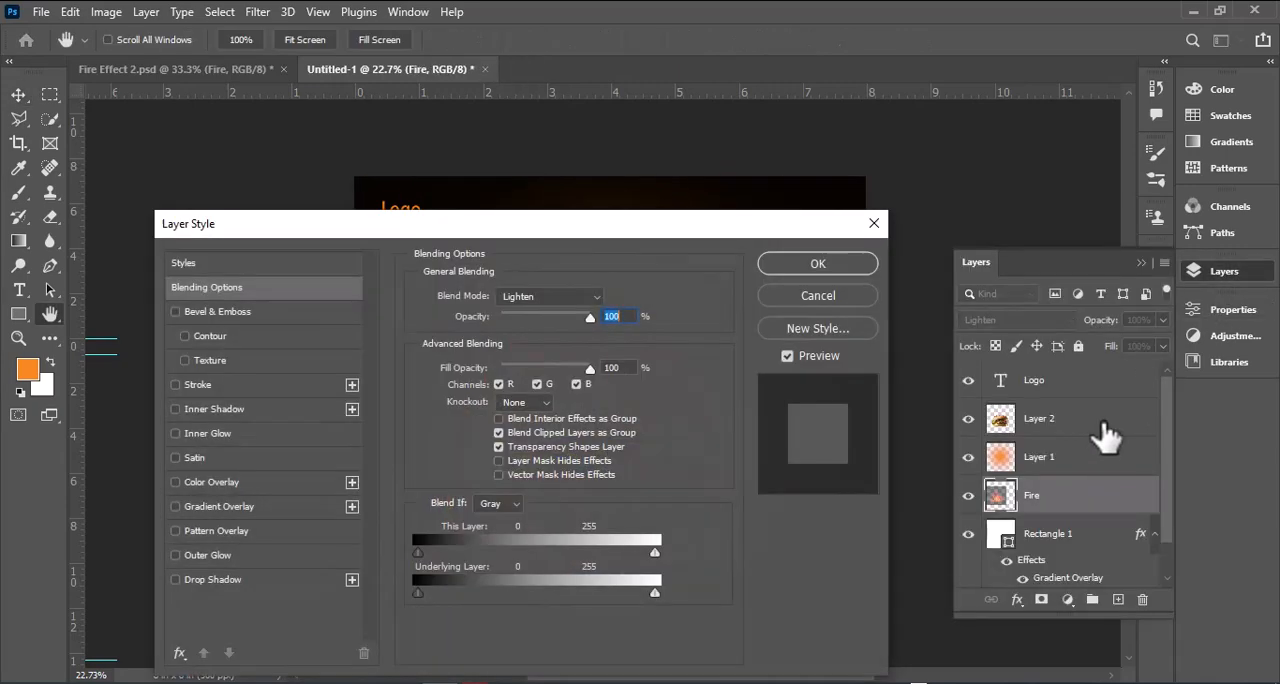
pyautogui.press('Return')
pyautogui.hotkey('ctrl', ']')
# Step: Duplicate the fire to the burger's right side and distort the copy by pulling its two left corners outward
pyautogui.moveTo(443, 526); pyautogui.dragTo(571, 526)
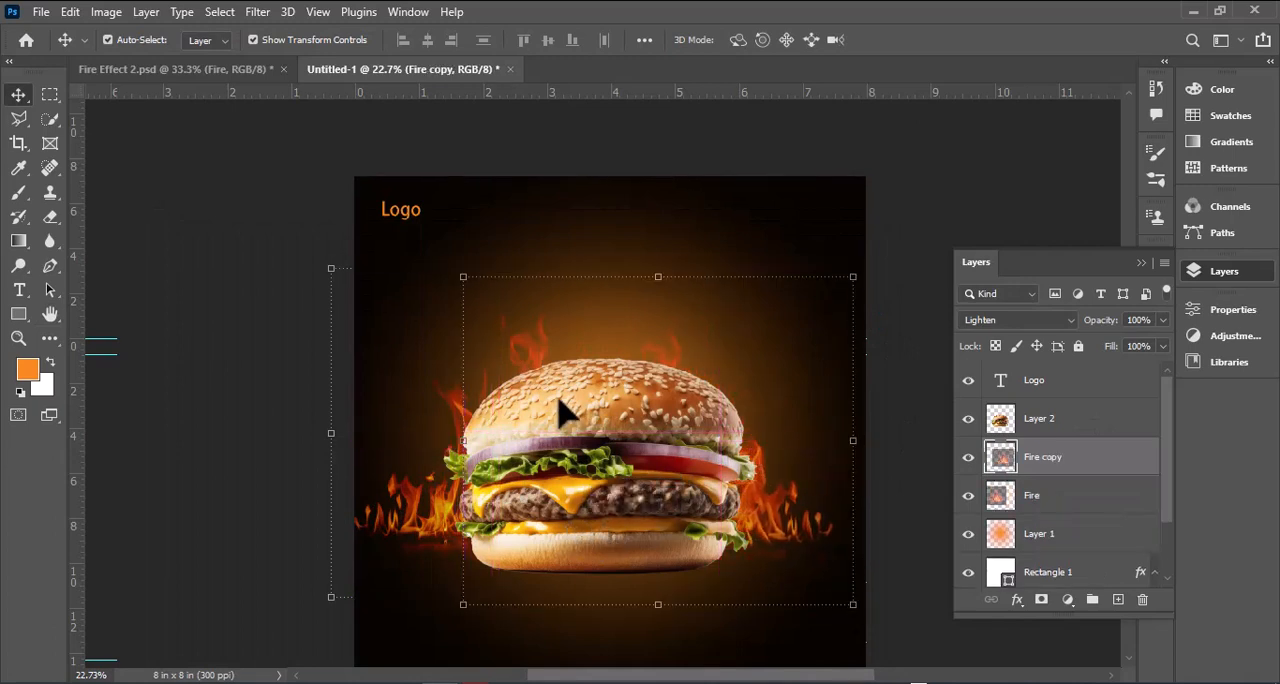
pyautogui.keyDown('ctrl'); pyautogui.moveTo(462, 282); pyautogui.dragTo(407, 165); pyautogui.keyUp('ctrl')
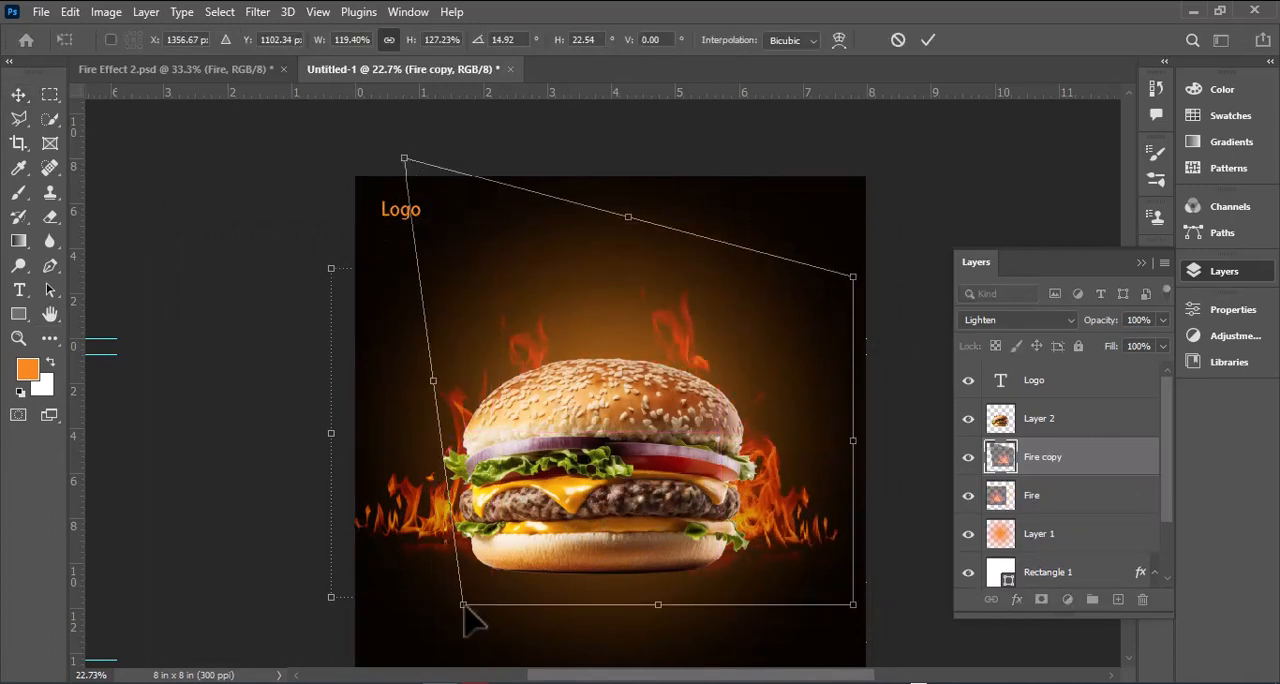
pyautogui.keyDown('ctrl'); pyautogui.moveTo(466, 606); pyautogui.dragTo(397, 552); pyautogui.keyUp('ctrl')
pyautogui.click(928, 40)
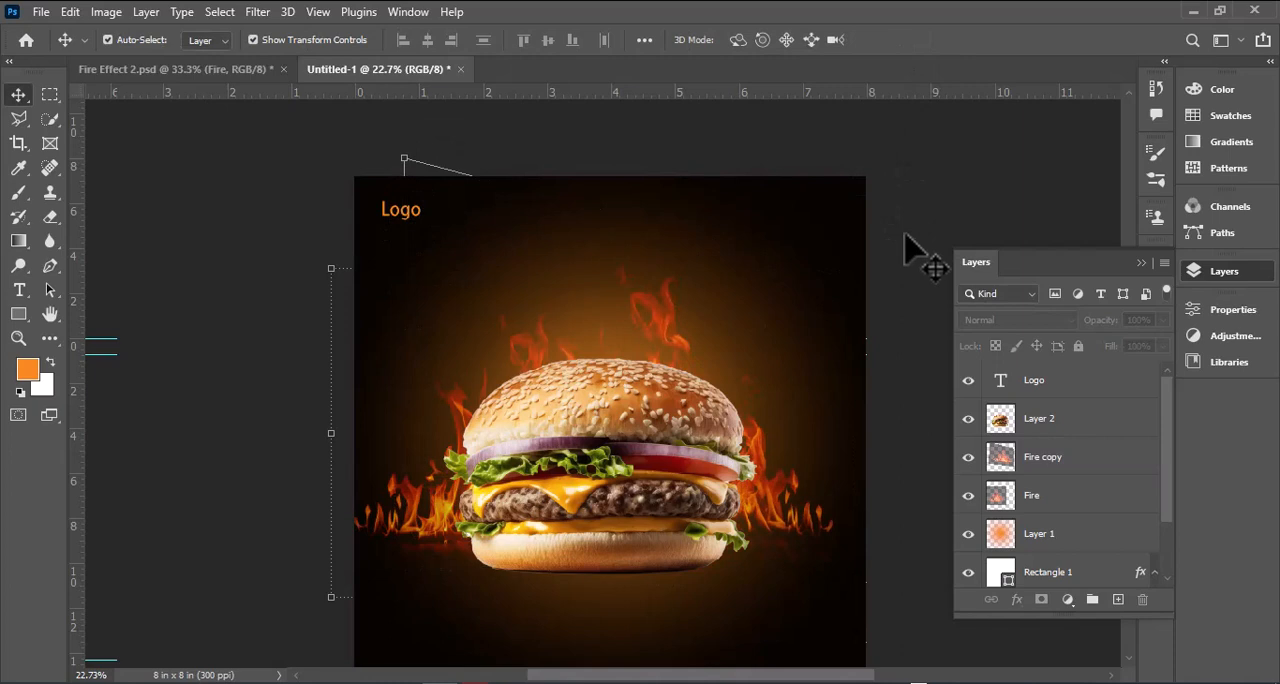
pyautogui.click(757, 487)
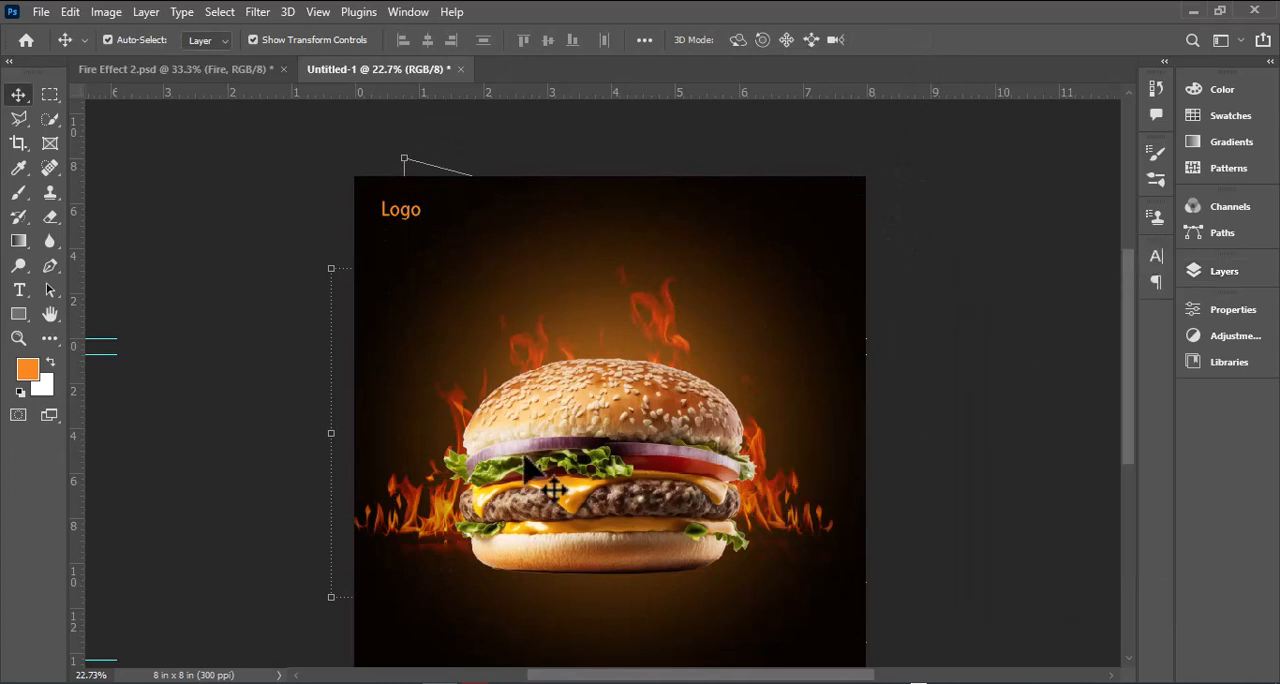
pyautogui.rightClick(418, 516)
pyautogui.click(971, 346)
pyautogui.press('t')
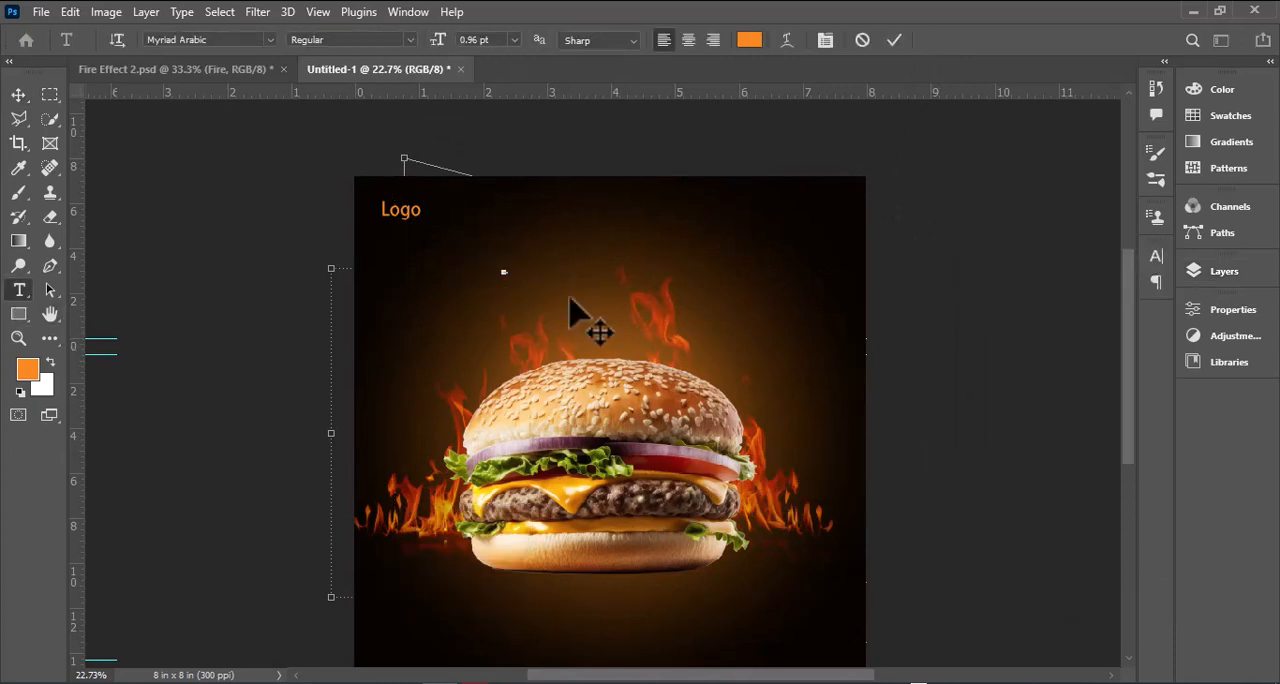
pyautogui.scroll(-1, 569, 298)
pyautogui.click(17, 95)
pyautogui.click(104, 174)
# Step: Move the burger slightly down and scale it down a little in front of the flames
pyautogui.moveTo(587, 347); pyautogui.dragTo(597, 395)
pyautogui.scroll(-1, 695, 398)
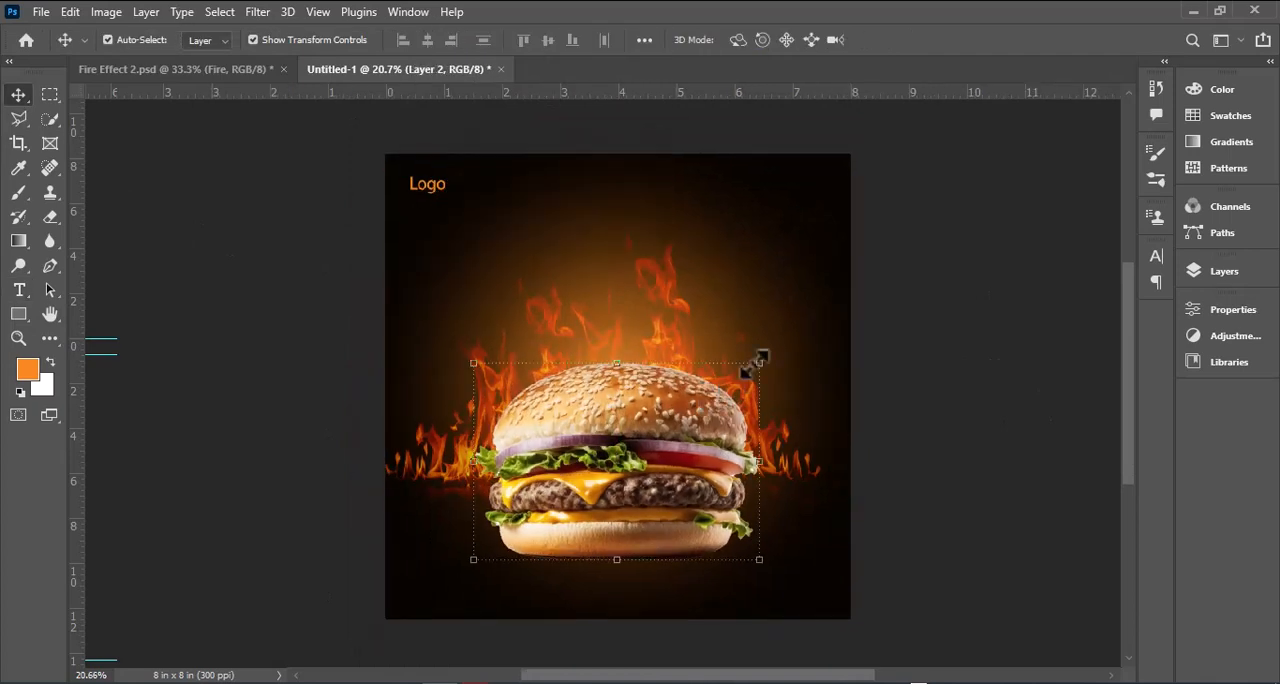
pyautogui.moveTo(759, 363); pyautogui.dragTo(740, 378)
pyautogui.press('Return')
# Step: Lower both fire layers so the flames sit around the base of the burger
pyautogui.click(688, 370)
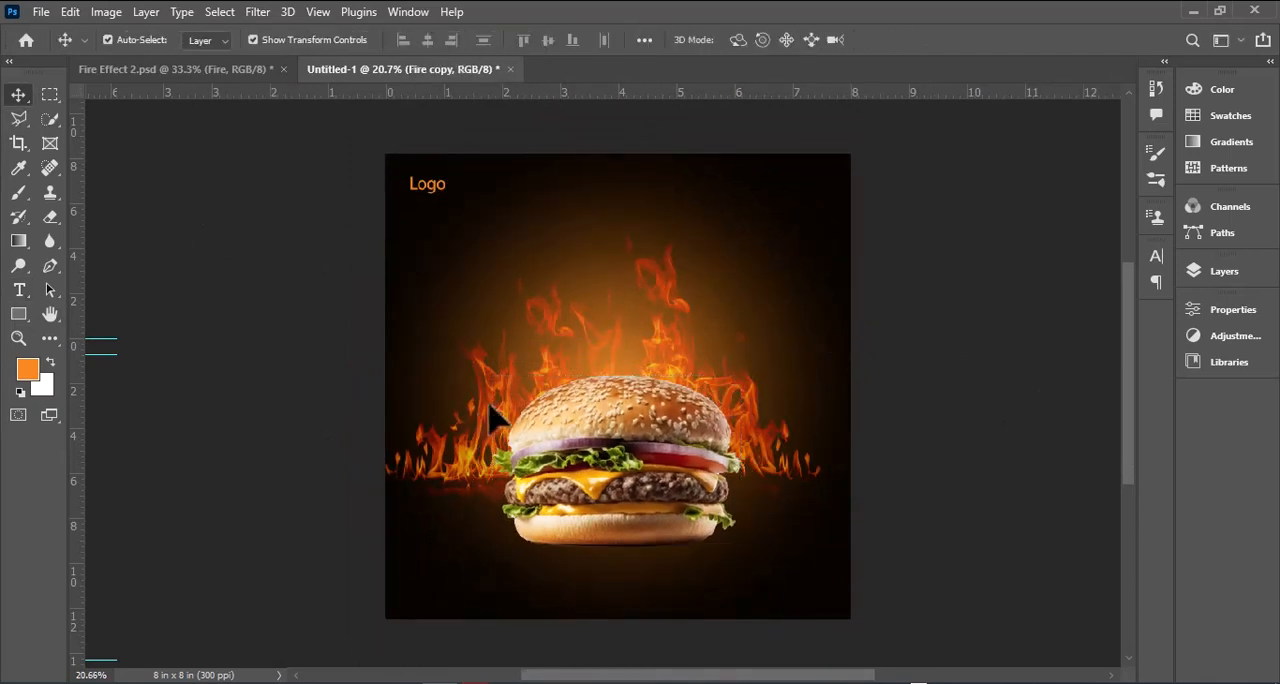
pyautogui.moveTo(466, 472); pyautogui.dragTo(474, 514)
pyautogui.click(917, 449)
pyautogui.moveTo(434, 449); pyautogui.dragTo(436, 510)
# Step: Add the white text "Burger", enlarge it to about 73 pt and place it above the burger
pyautogui.click(19, 290)
pyautogui.click(749, 40)
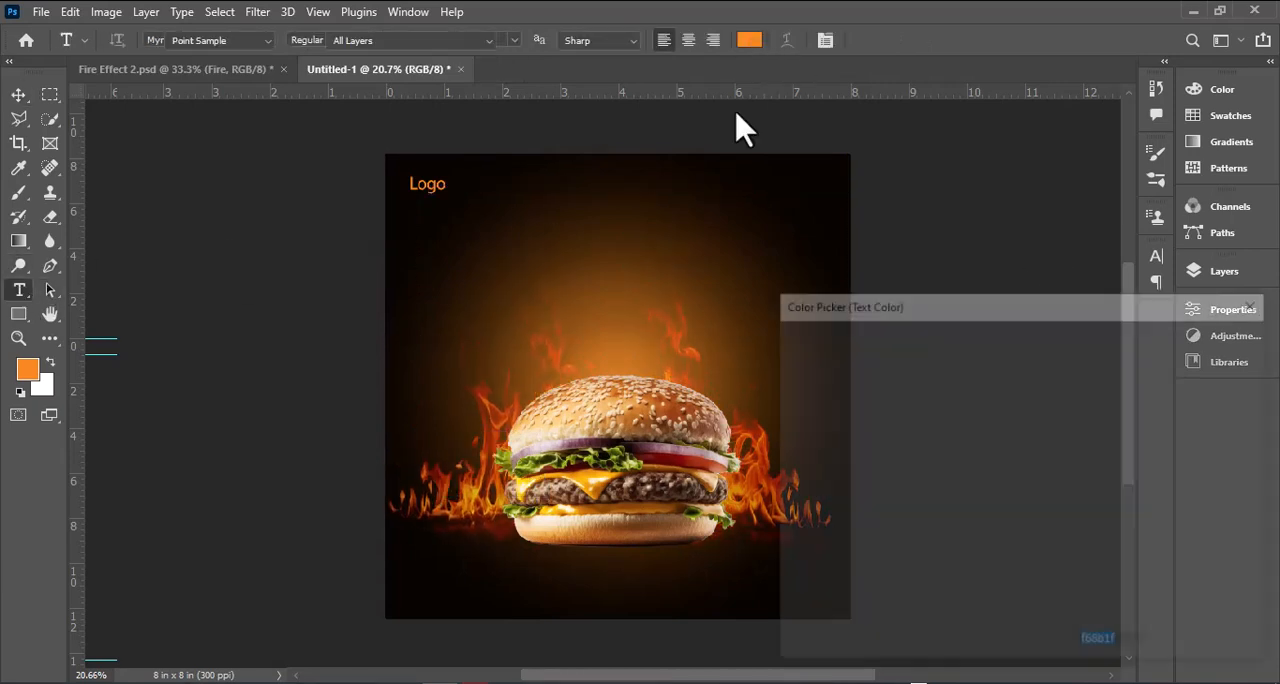
pyautogui.click(790, 348)
pyautogui.click(1206, 337)
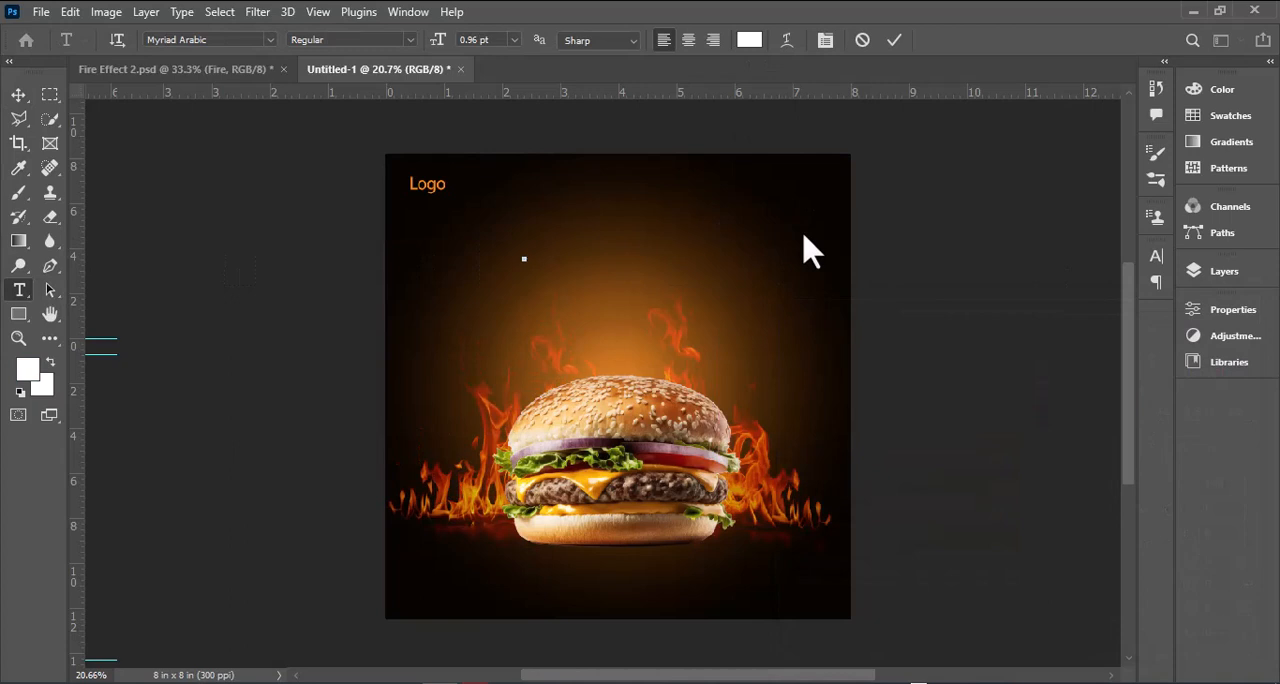
pyautogui.click(19, 96)
pyautogui.moveTo(530, 257); pyautogui.dragTo(643, 189)
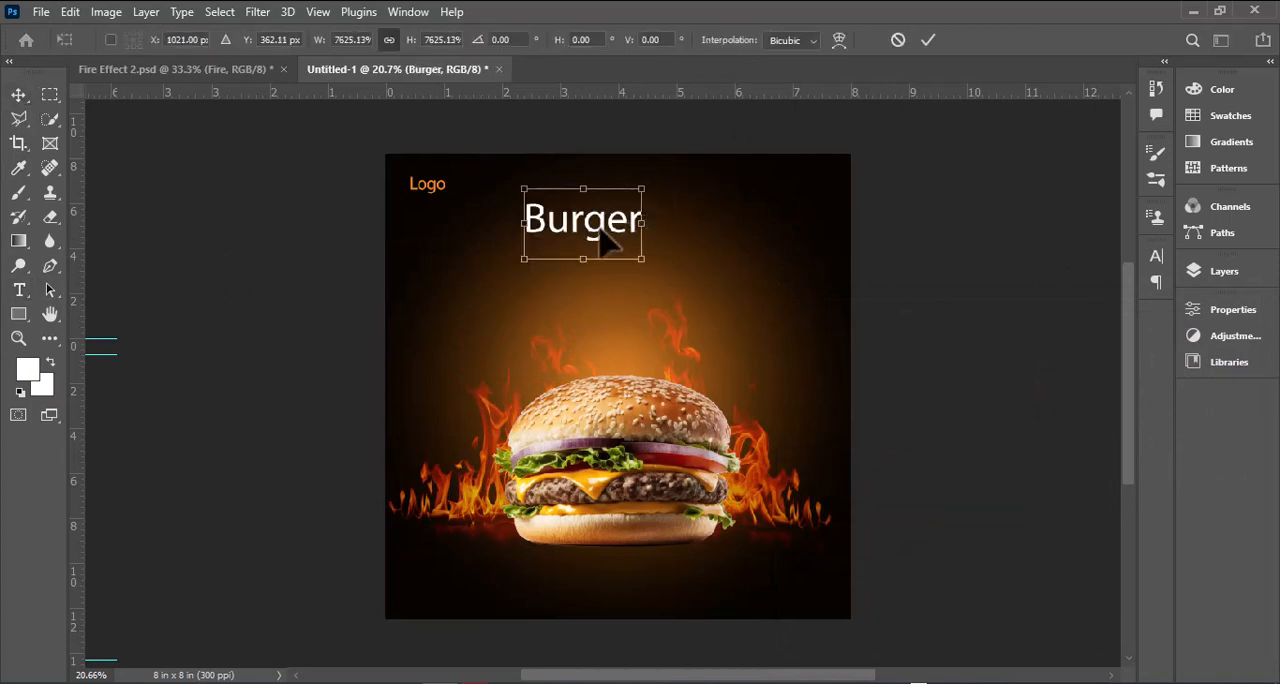
pyautogui.moveTo(598, 229); pyautogui.dragTo(595, 280)
# Step: Change the "Burger" text to Anthony Hunters Regular and enlarge it to about 118 pt
pyautogui.click(17, 291)
pyautogui.click(547, 267)
pyautogui.doubleClick(547, 267)
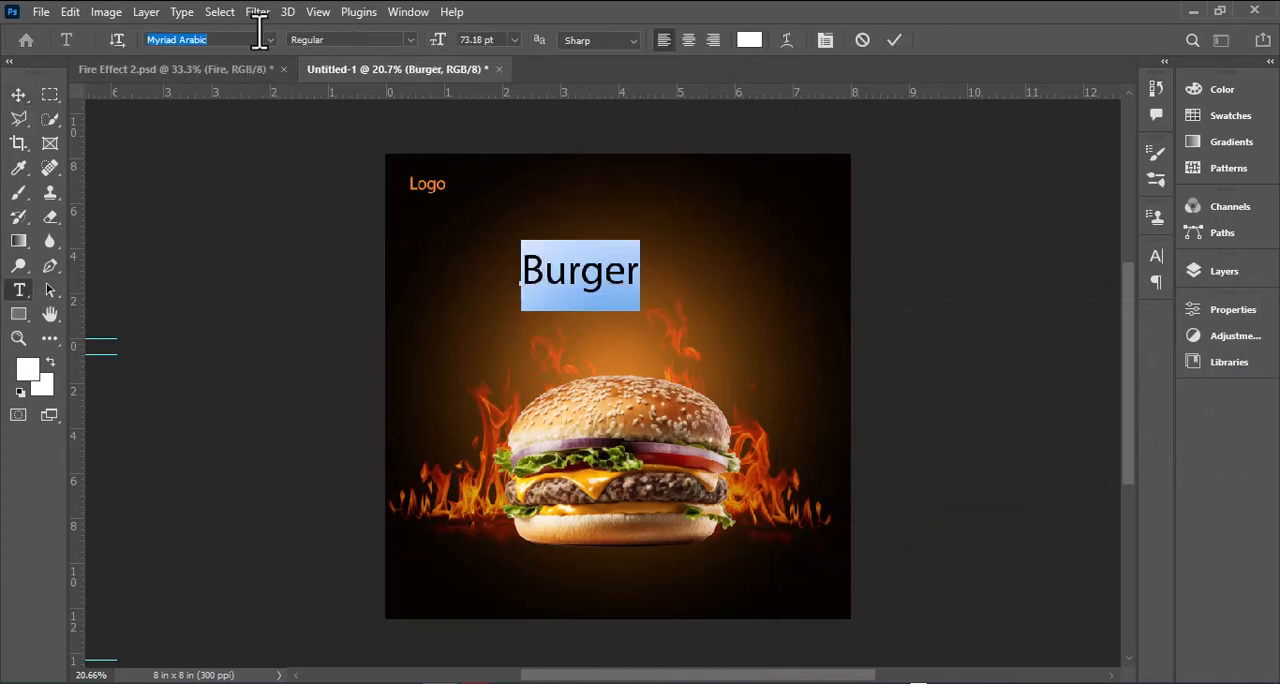
pyautogui.write('ant')
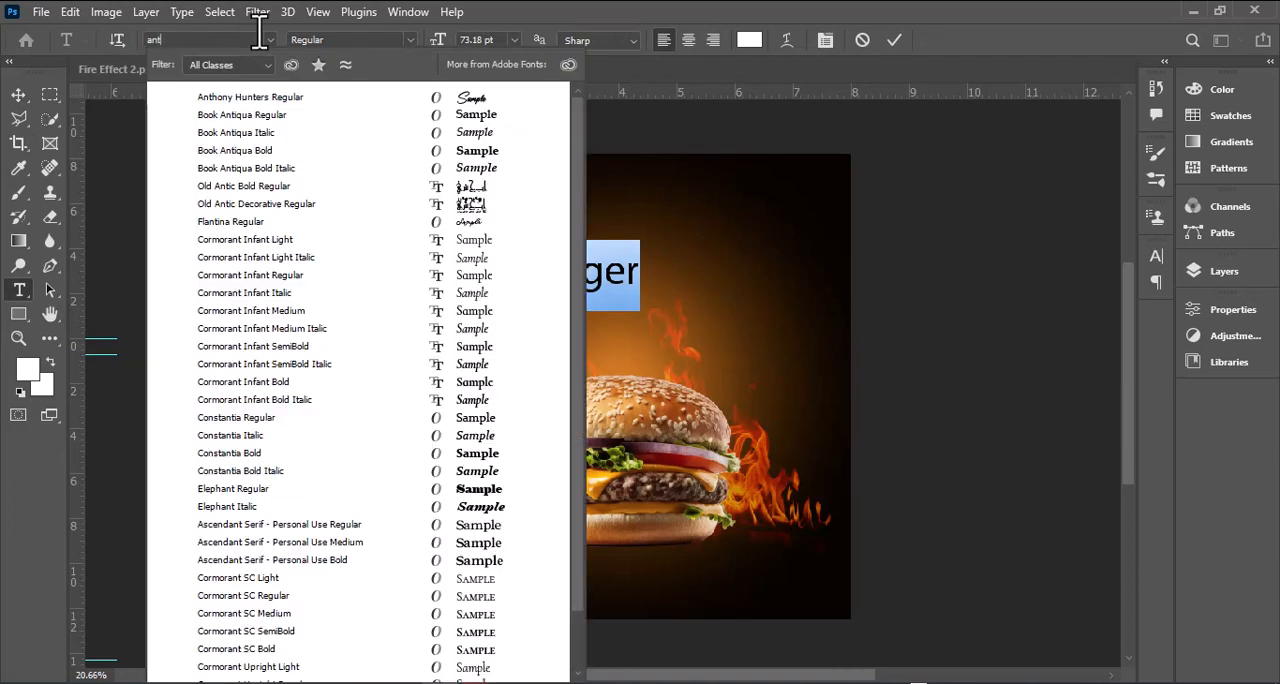
pyautogui.click(276, 100)
pyautogui.click(14, 98)
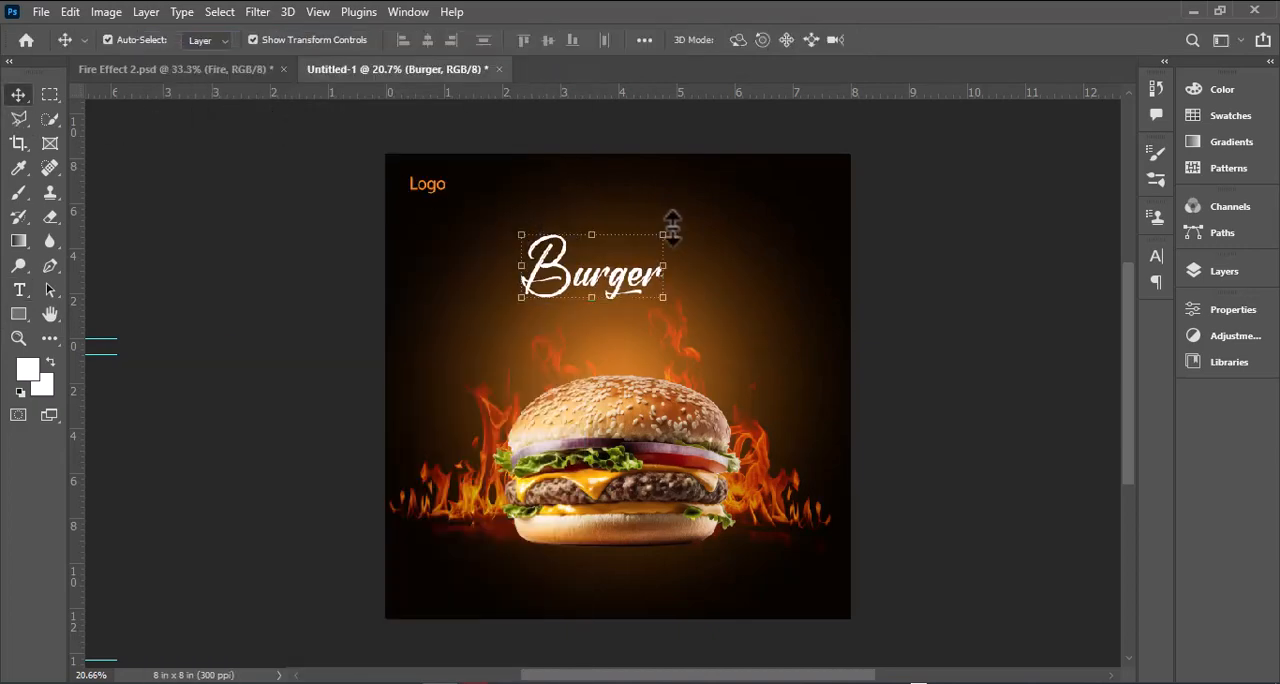
pyautogui.moveTo(672, 228); pyautogui.dragTo(751, 184)
# Step: Try 30 pt for the letter "B" of "Burger", and make it larger than the other letters instead
pyautogui.click(19, 289)
pyautogui.moveTo(522, 255); pyautogui.dragTo(607, 255)
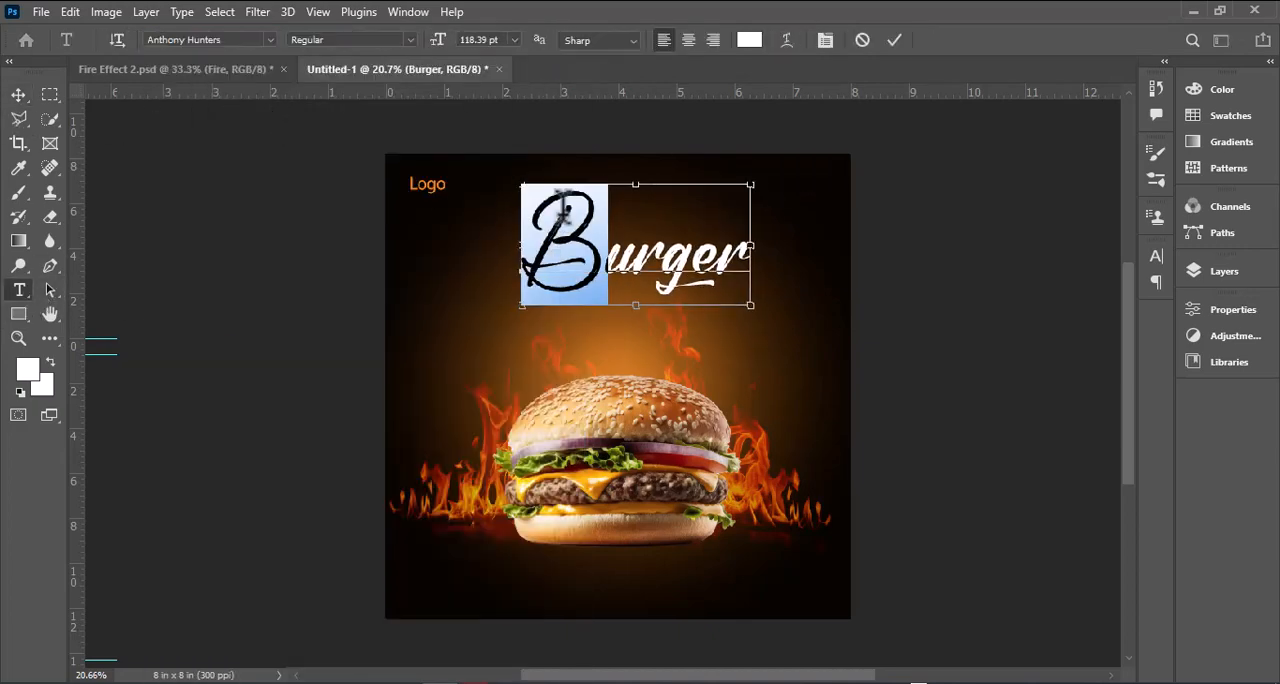
pyautogui.click(514, 40)
pyautogui.click(475, 57)
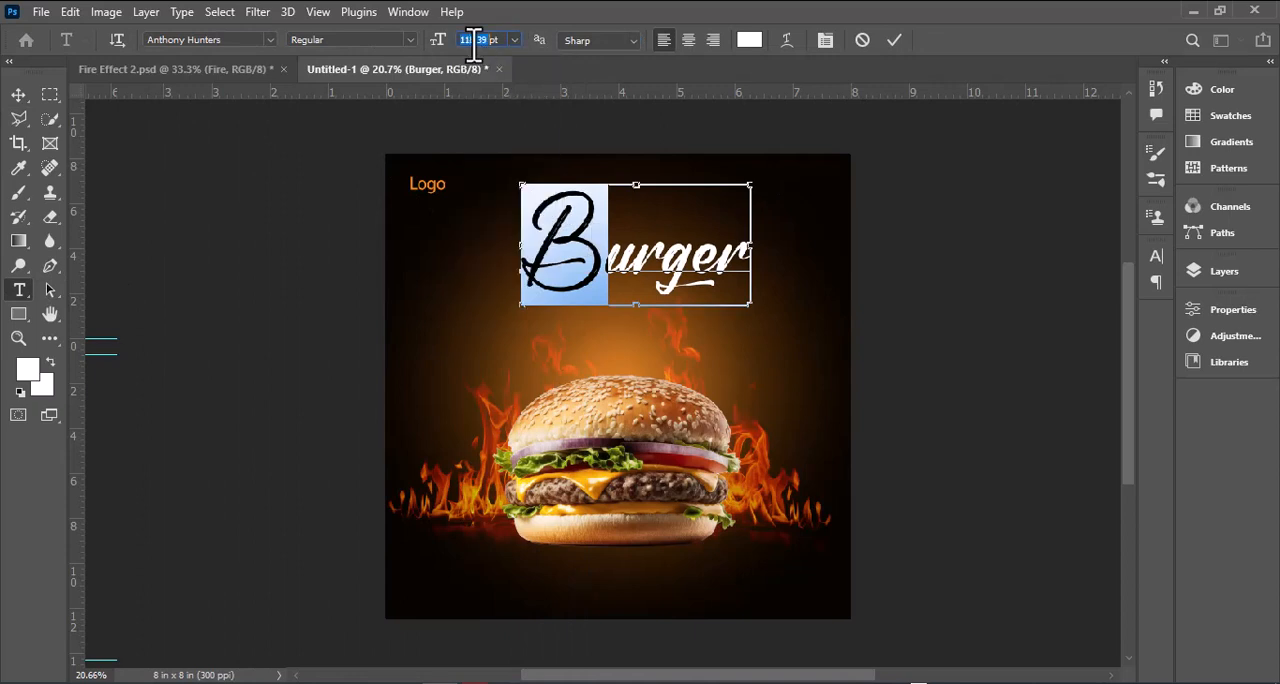
pyautogui.write('30')
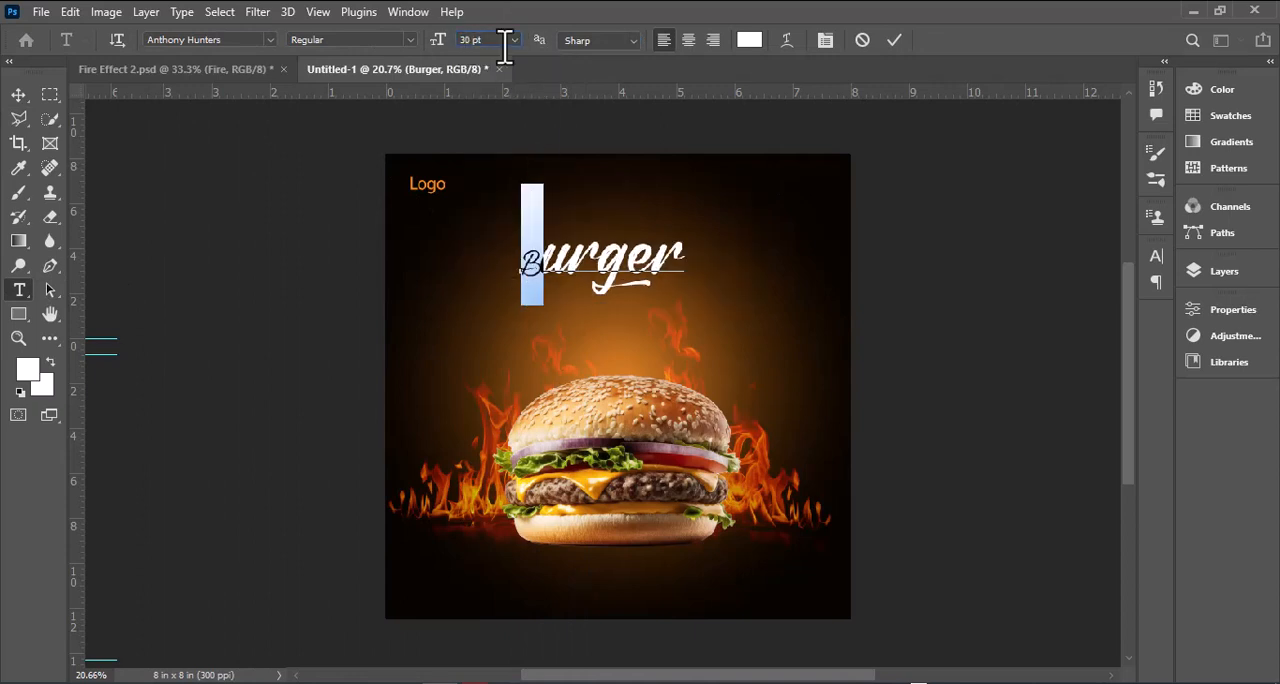
pyautogui.write('1')
# Step: Rotate the "Burger" text by -15° and move it down and left, just above the burger
pyautogui.click(18, 98)
pyautogui.moveTo(772, 168); pyautogui.dragTo(753, 137)
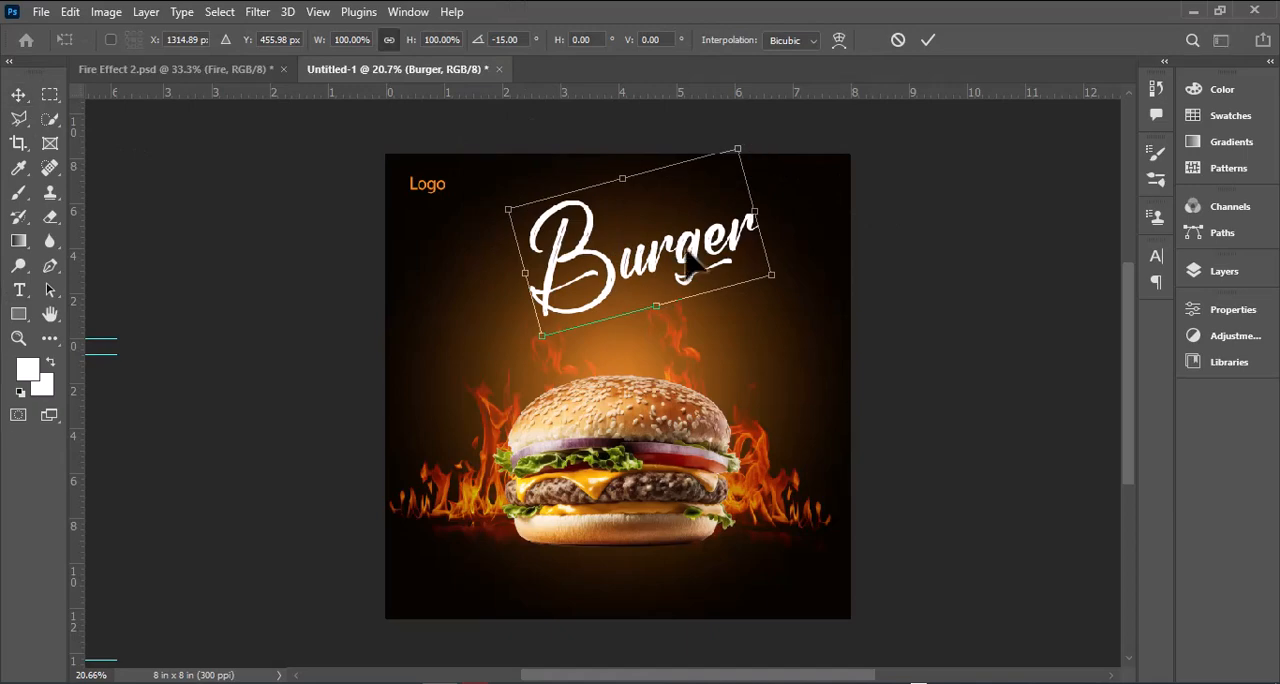
pyautogui.moveTo(686, 249); pyautogui.dragTo(624, 294)
pyautogui.press('Return')
pyautogui.click(911, 277)
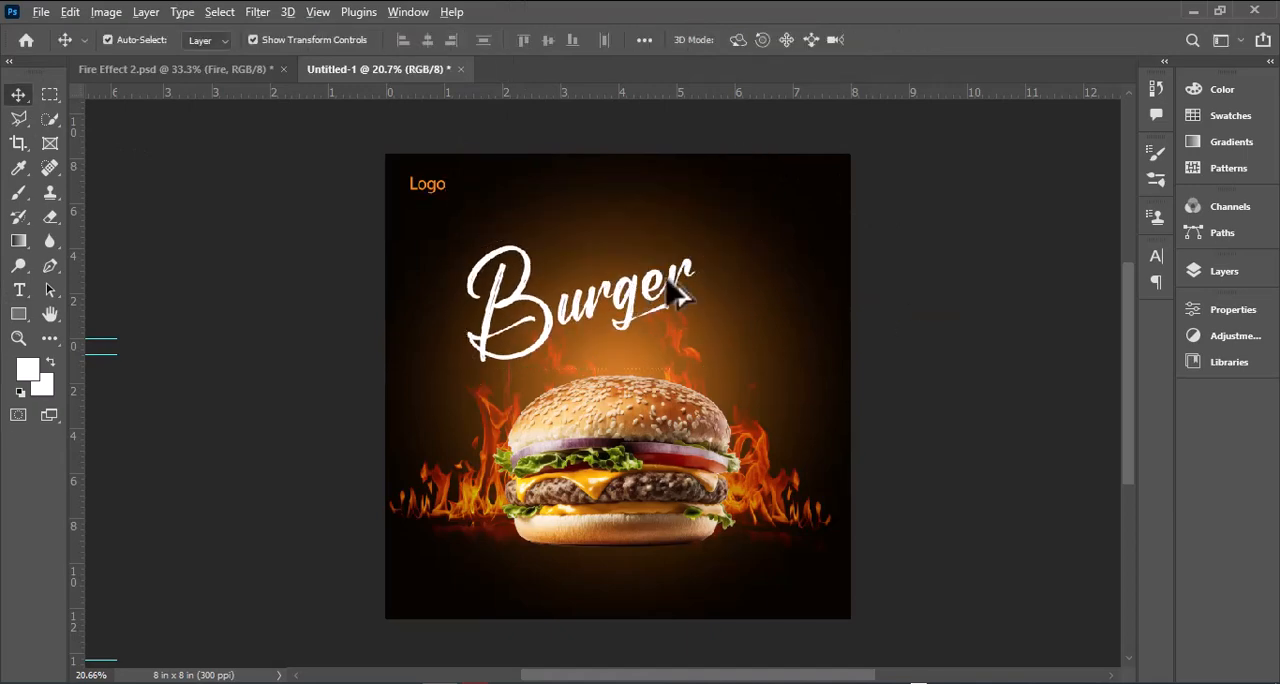
# Step: Add the white text "Beef" above "Burger" and enlarge it to about 31 pt
pyautogui.scroll(3, 676, 293)
pyautogui.click(18, 289)
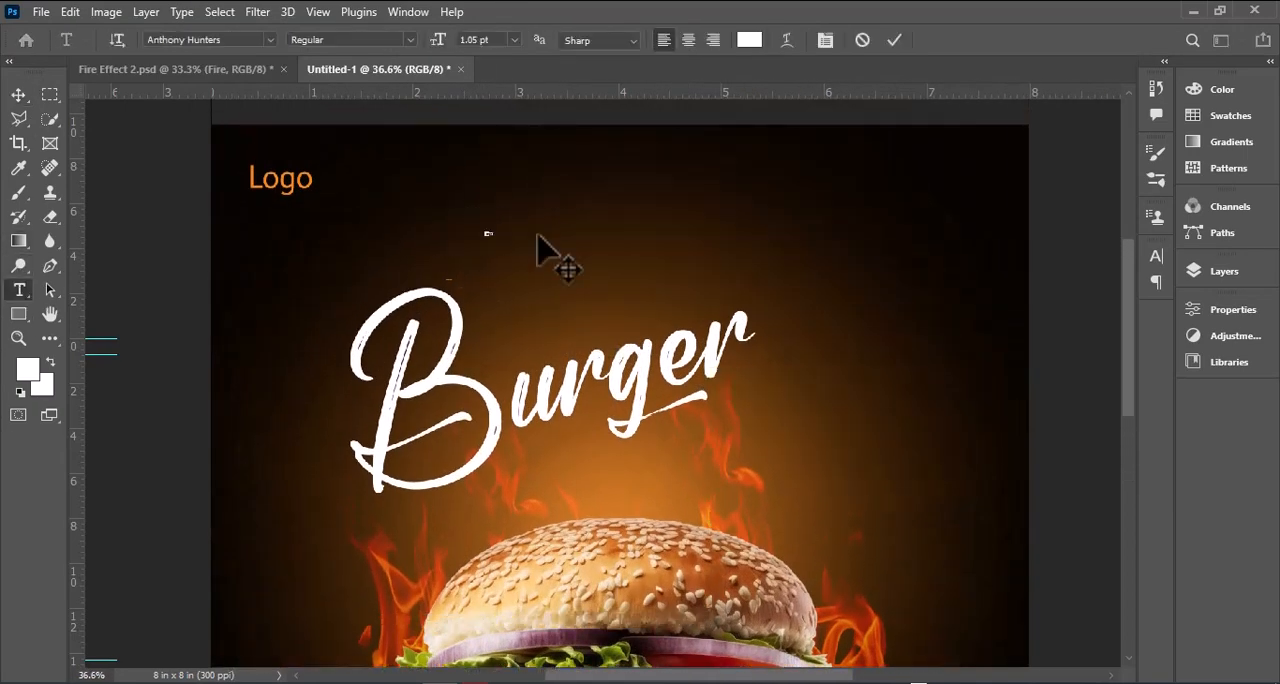
pyautogui.click(18, 95)
pyautogui.hotkey('ctrl', 't')
pyautogui.moveTo(489, 232); pyautogui.dragTo(561, 179)
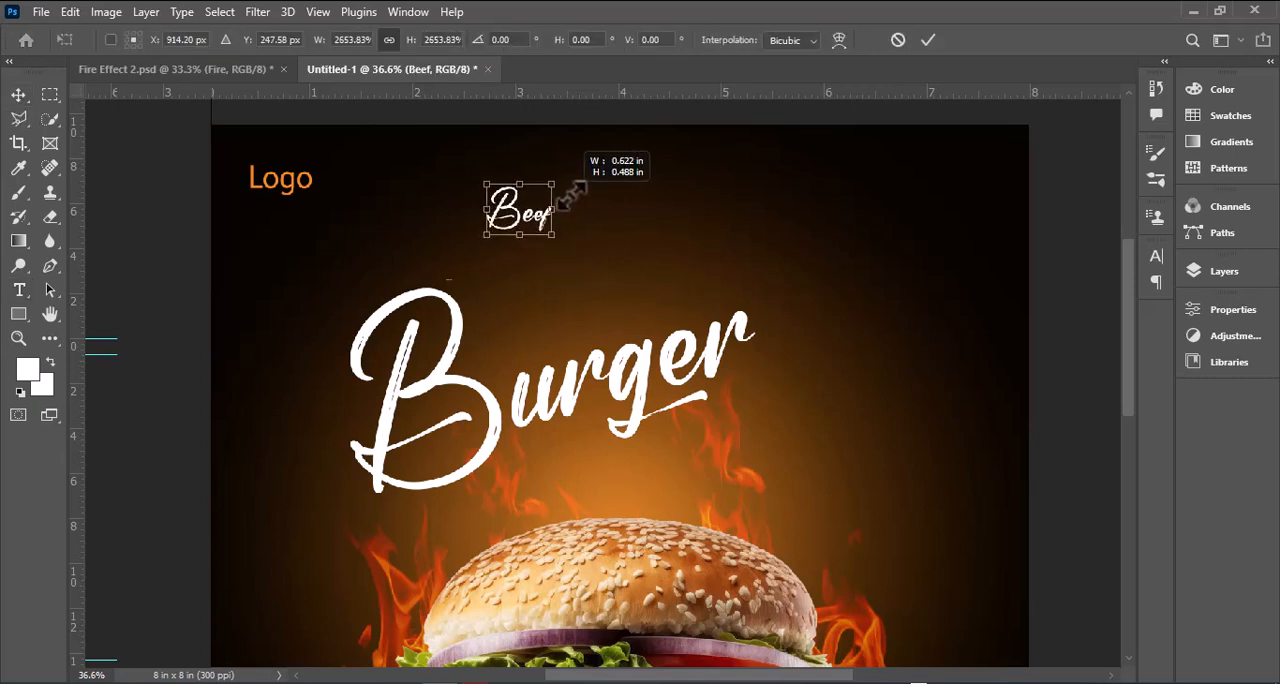
pyautogui.press('Return')
pyautogui.click(555, 213)
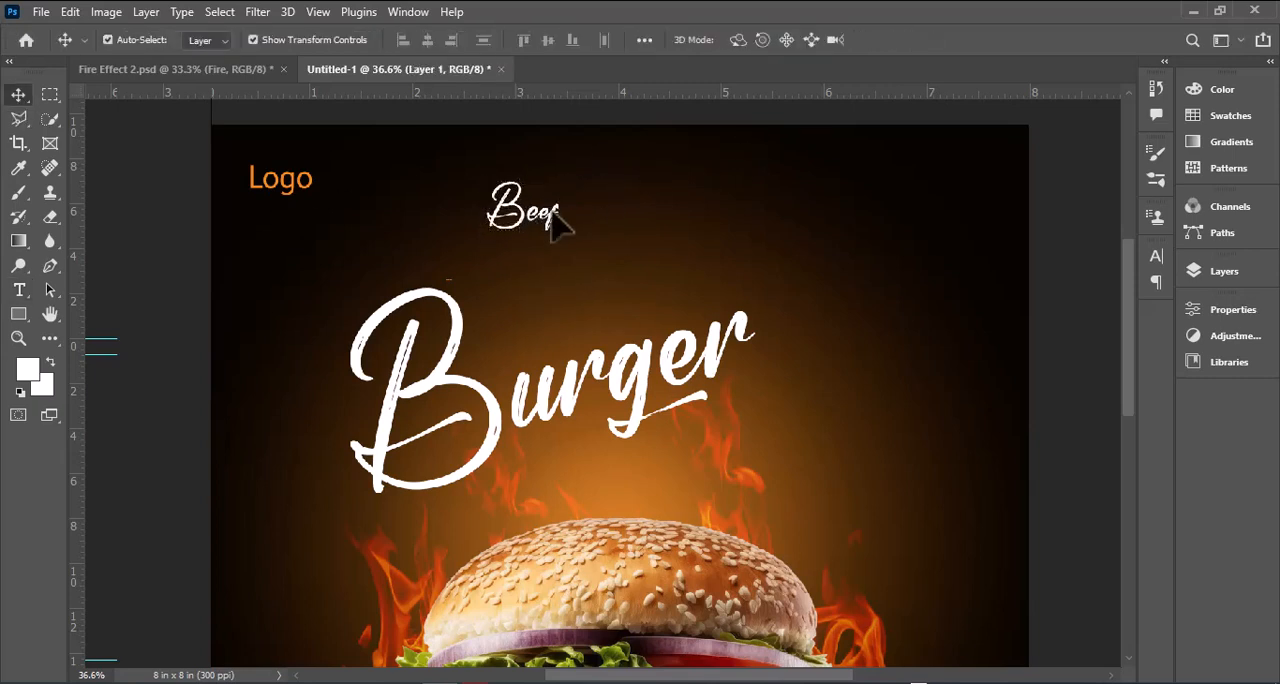
# Step: Duplicate the "Beef" text directly below it and change the copy to "Cheese"
pyautogui.moveTo(525, 213); pyautogui.dragTo(524, 300)
pyautogui.click(18, 289)
pyautogui.doubleClick(512, 300)
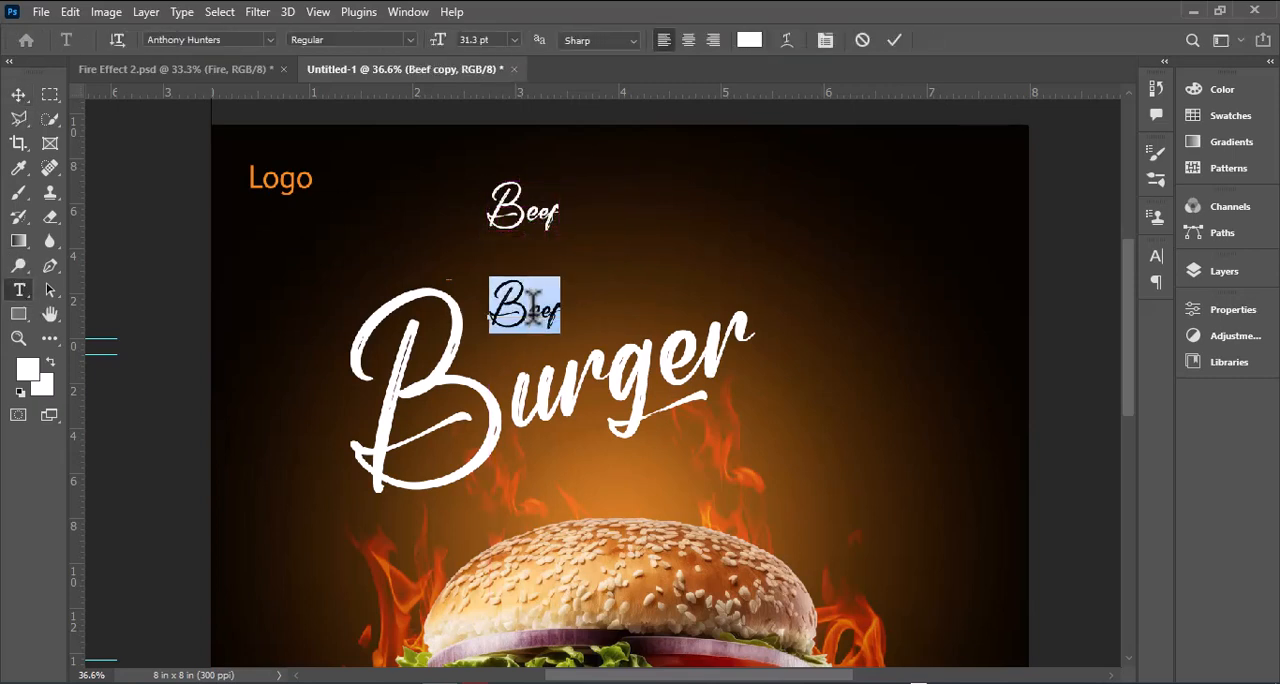
pyautogui.write('Cheese')
pyautogui.click(18, 96)
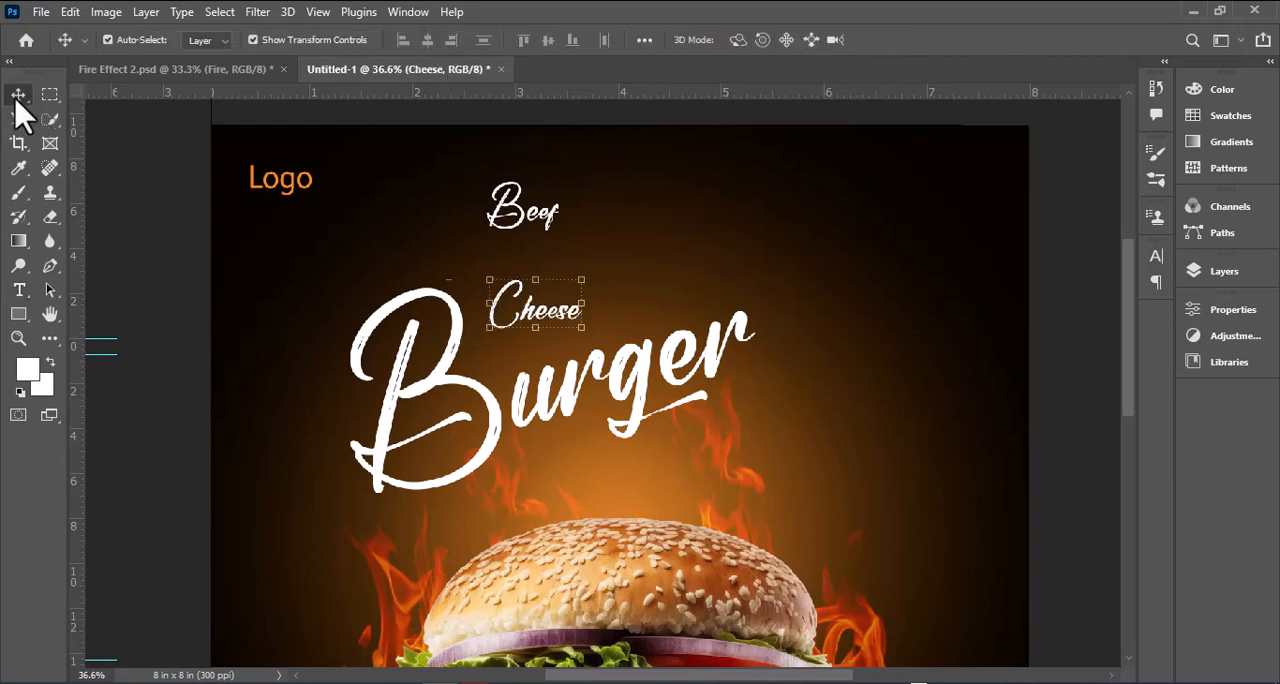
# Step: Set the "Cheese" text in Agency FB Regular and move it down closer to "Burger"
pyautogui.click(18, 289)
pyautogui.doubleClick(552, 307)
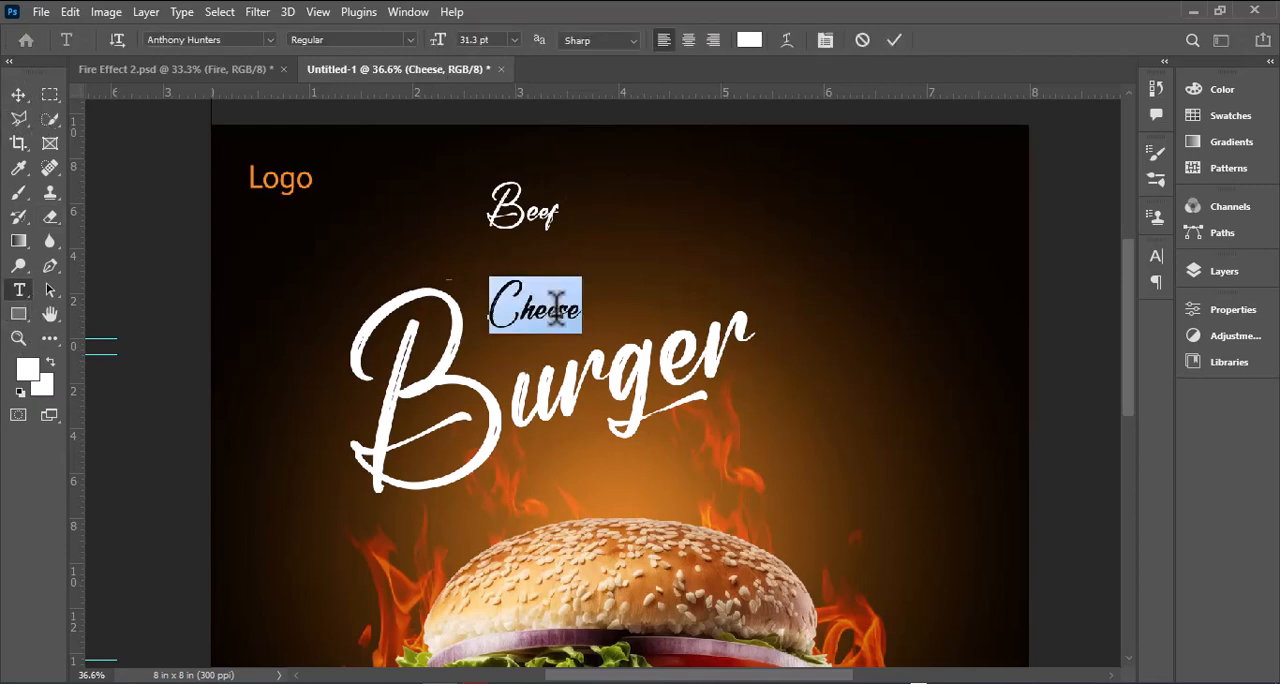
pyautogui.write('ag')
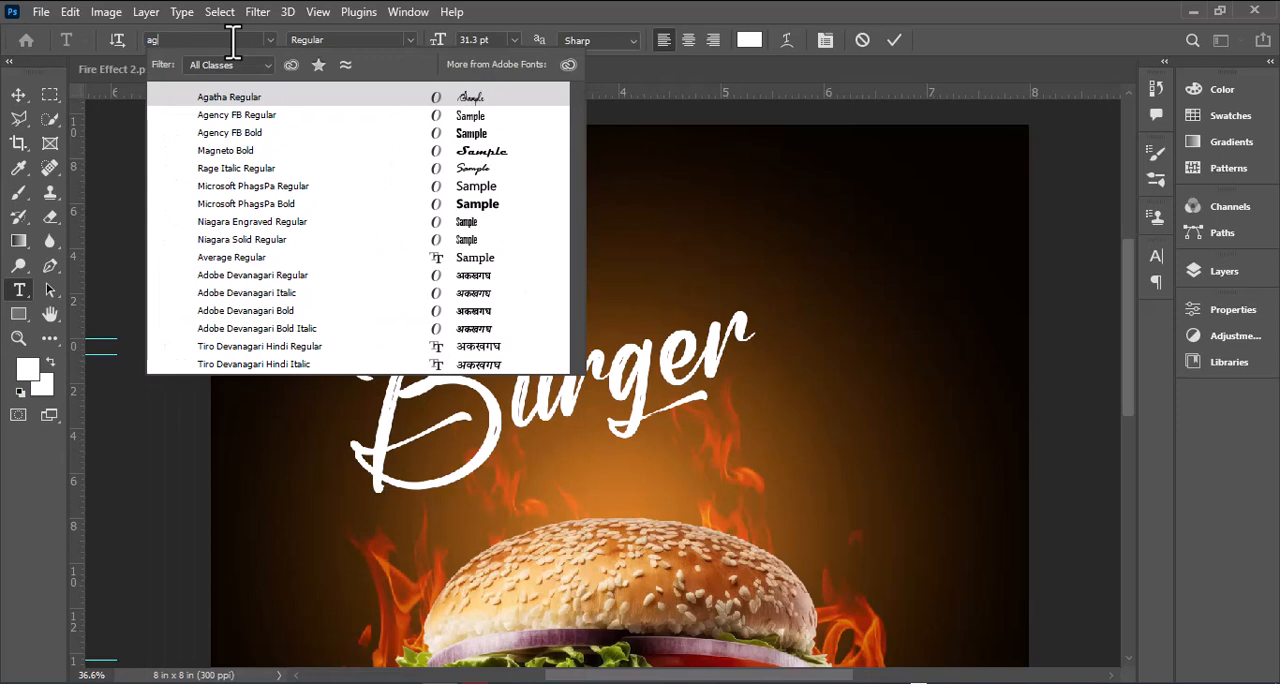
pyautogui.click(236, 116)
pyautogui.click(18, 96)
pyautogui.moveTo(570, 320); pyautogui.dragTo(570, 344)
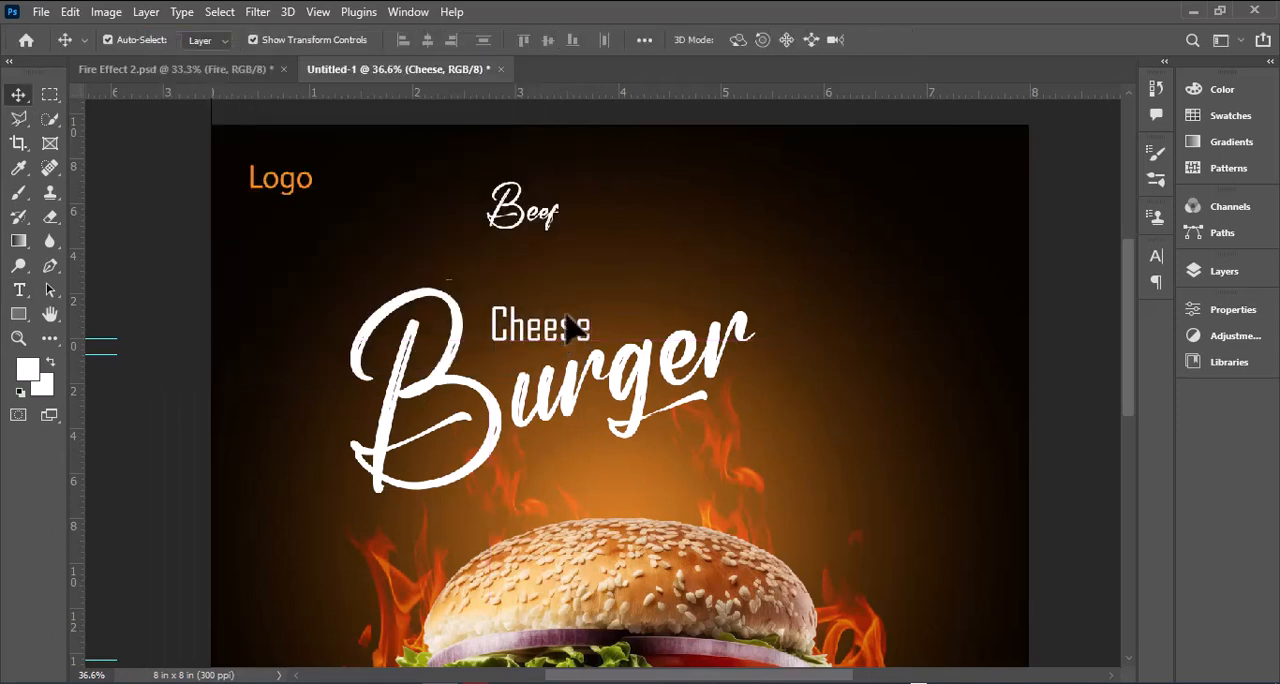
# Step: Set the "Beef" text in Capriola Regular and move it down directly above "Cheese"
pyautogui.press('t')
pyautogui.doubleClick(526, 212)
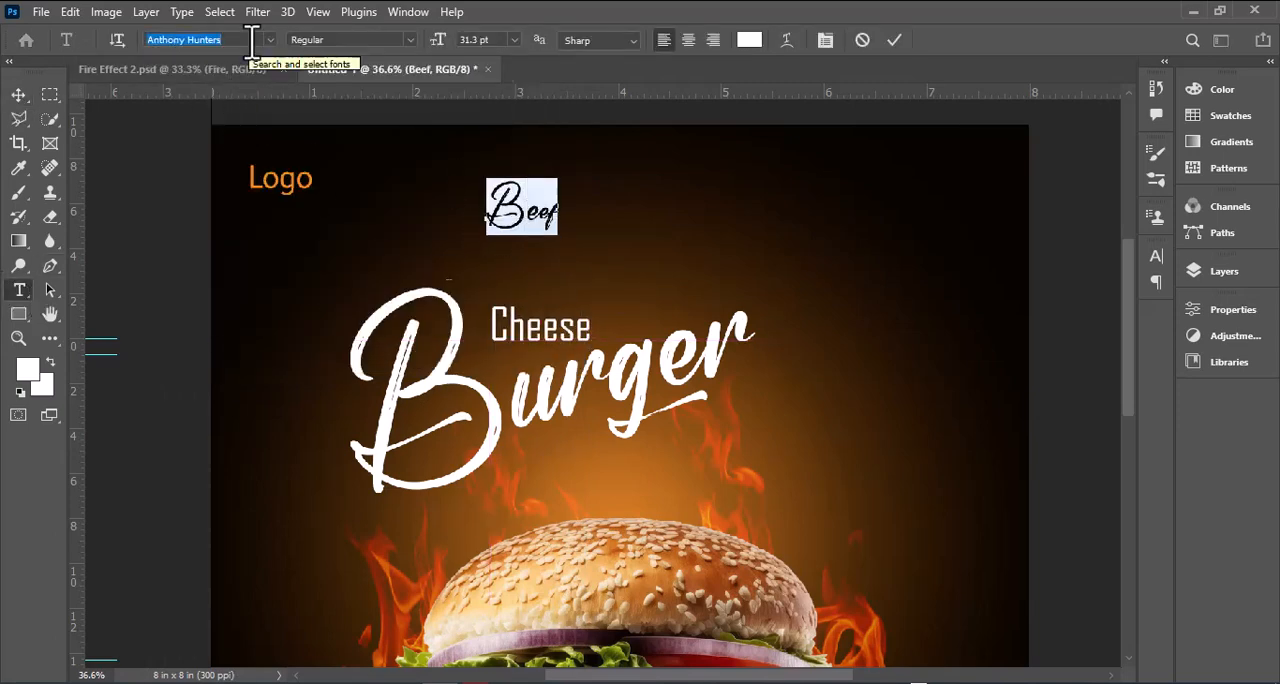
pyautogui.write('capriola')
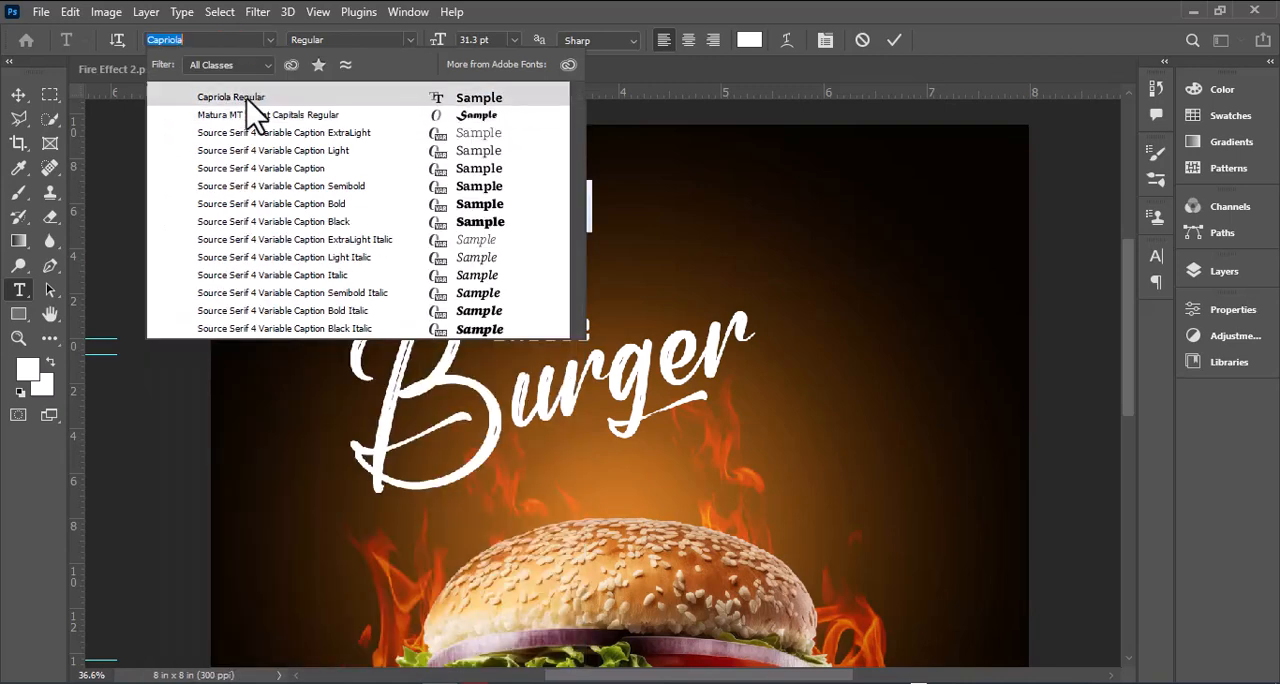
pyautogui.click(250, 98)
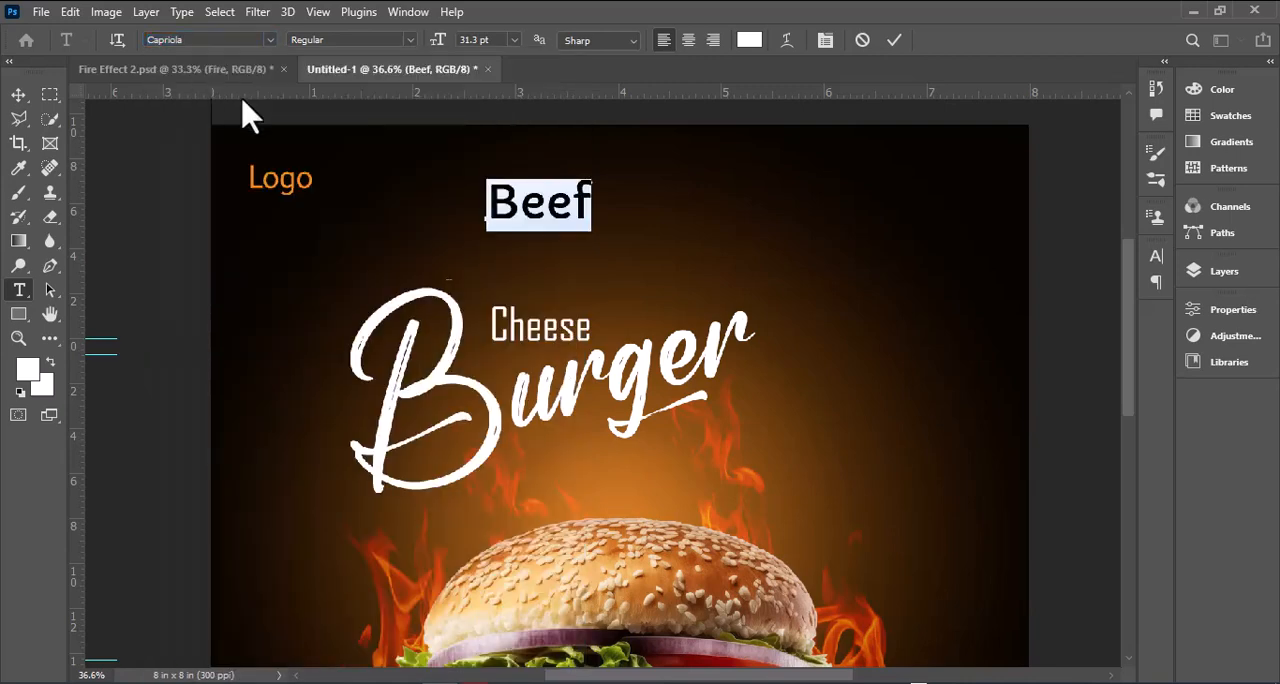
pyautogui.click(18, 95)
pyautogui.moveTo(529, 200); pyautogui.dragTo(531, 276)
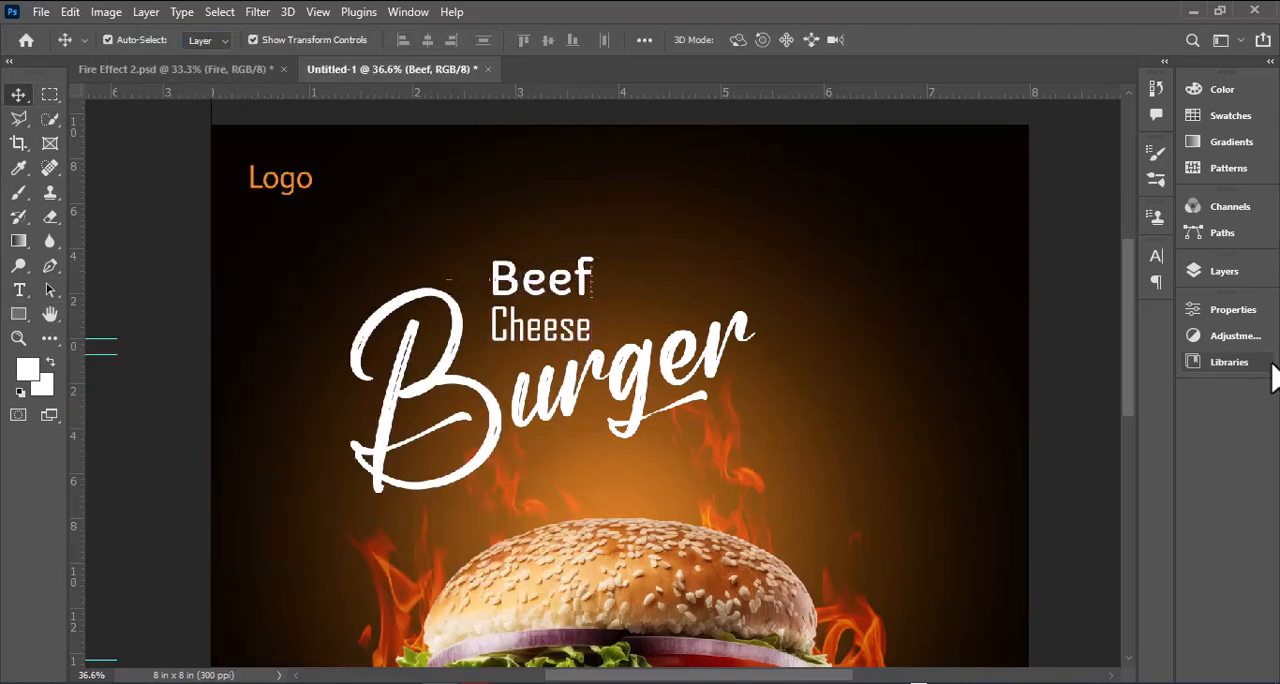
# Step: Add a color overlay to the "Beef" text in the logo's orange, f68b1f
pyautogui.click(1222, 271)
pyautogui.doubleClick(1140, 430)
pyautogui.click(200, 483)
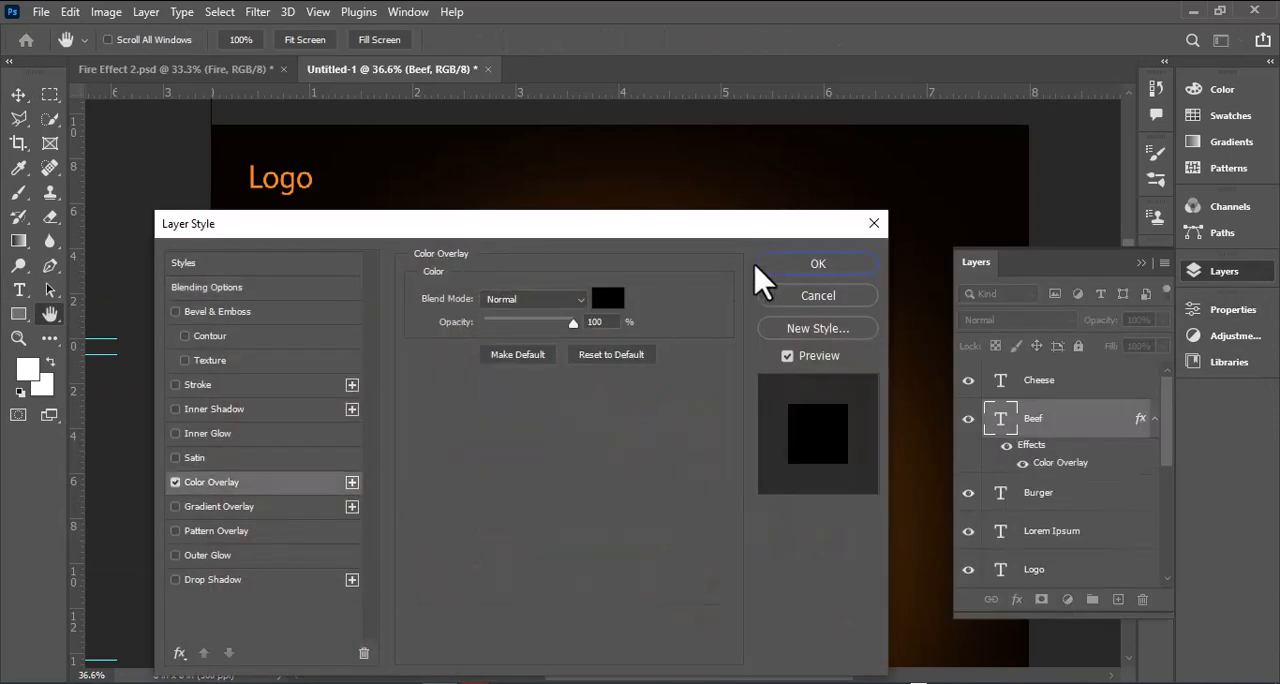
pyautogui.click(817, 260)
pyautogui.doubleClick(1115, 432)
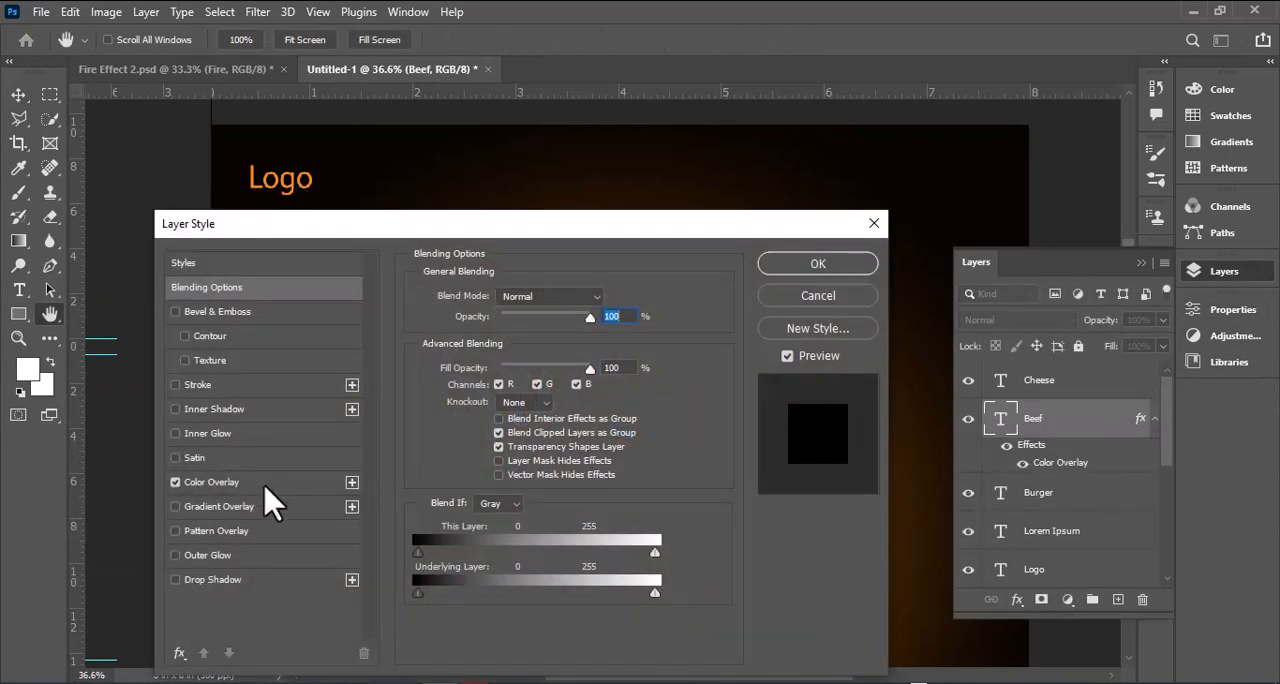
pyautogui.click(335, 482)
pyautogui.click(607, 298)
pyautogui.click(291, 189)
pyautogui.click(291, 184)
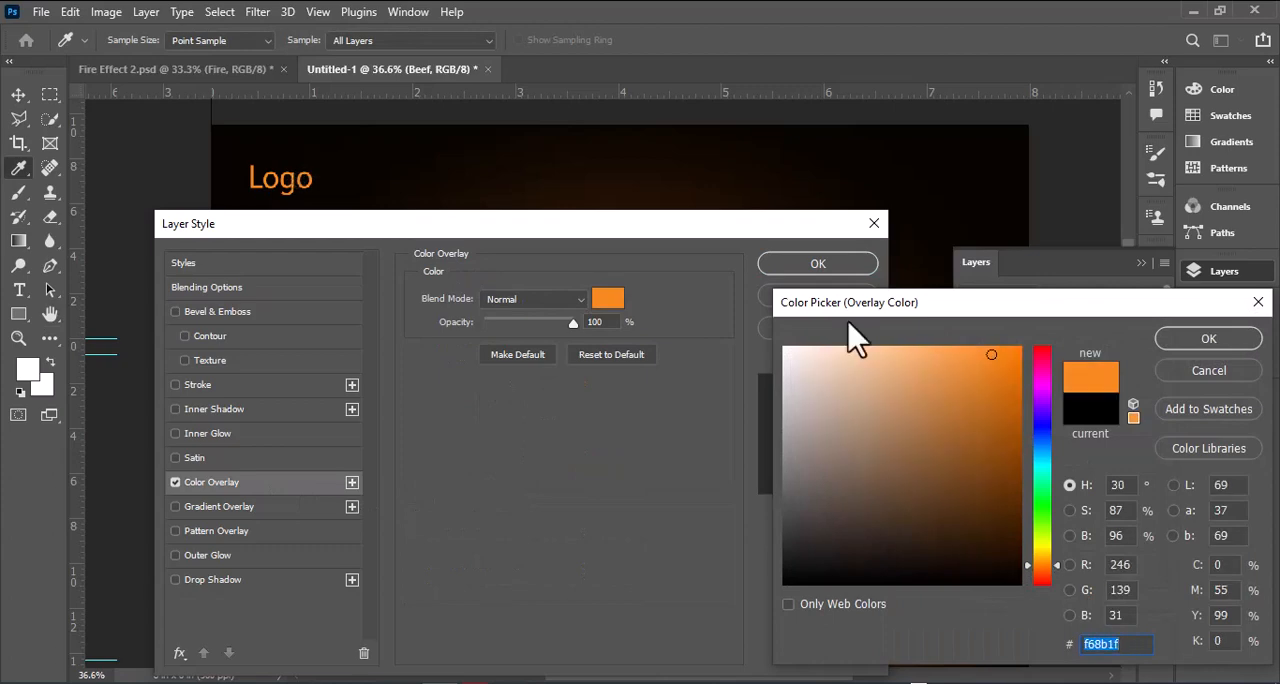
pyautogui.click(1208, 338)
pyautogui.click(818, 263)
# Step: Enlarge the "Beef" and "Cheese" texts together above "Burger" to about 38.5 pt
pyautogui.click(635, 383)
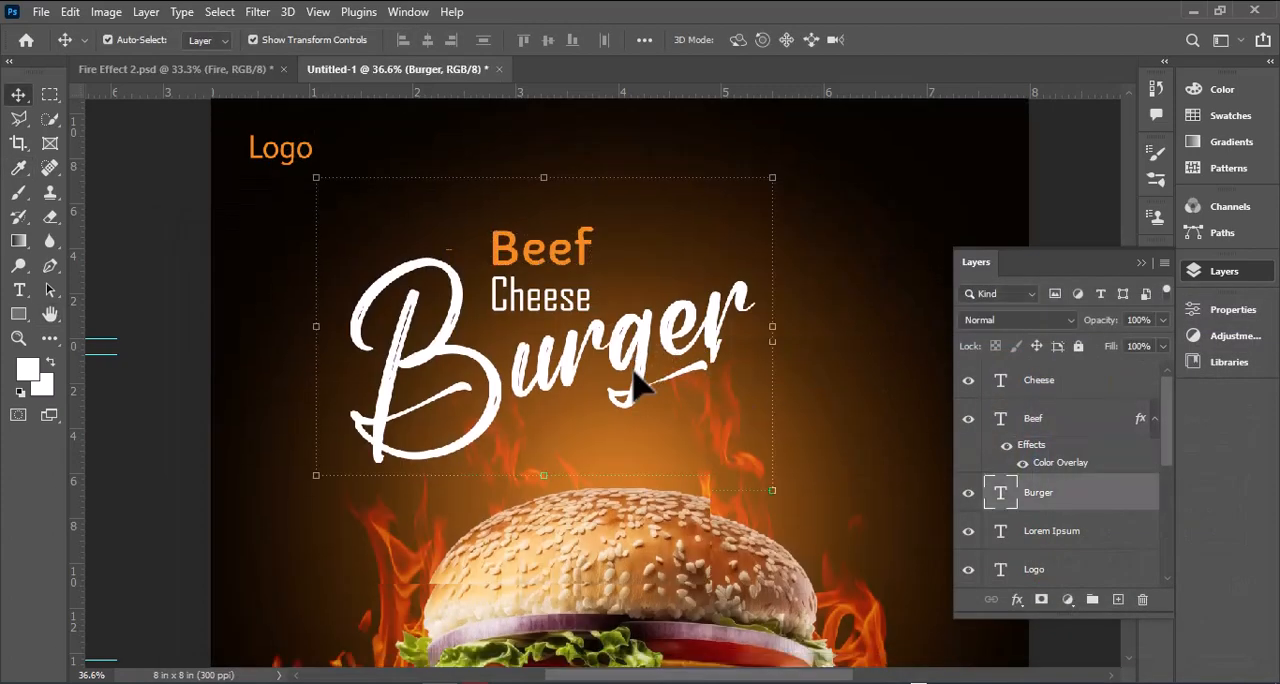
pyautogui.scroll(-4, 643, 380)
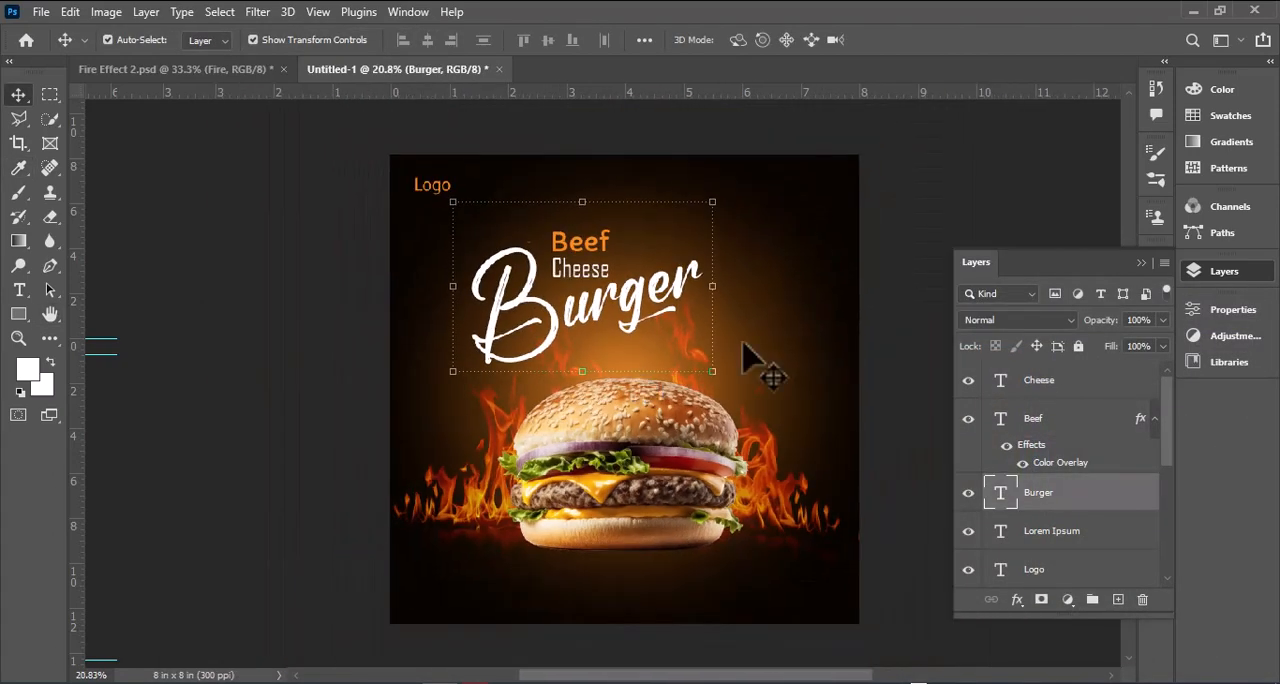
pyautogui.click(786, 329)
pyautogui.scroll(5, 786, 329)
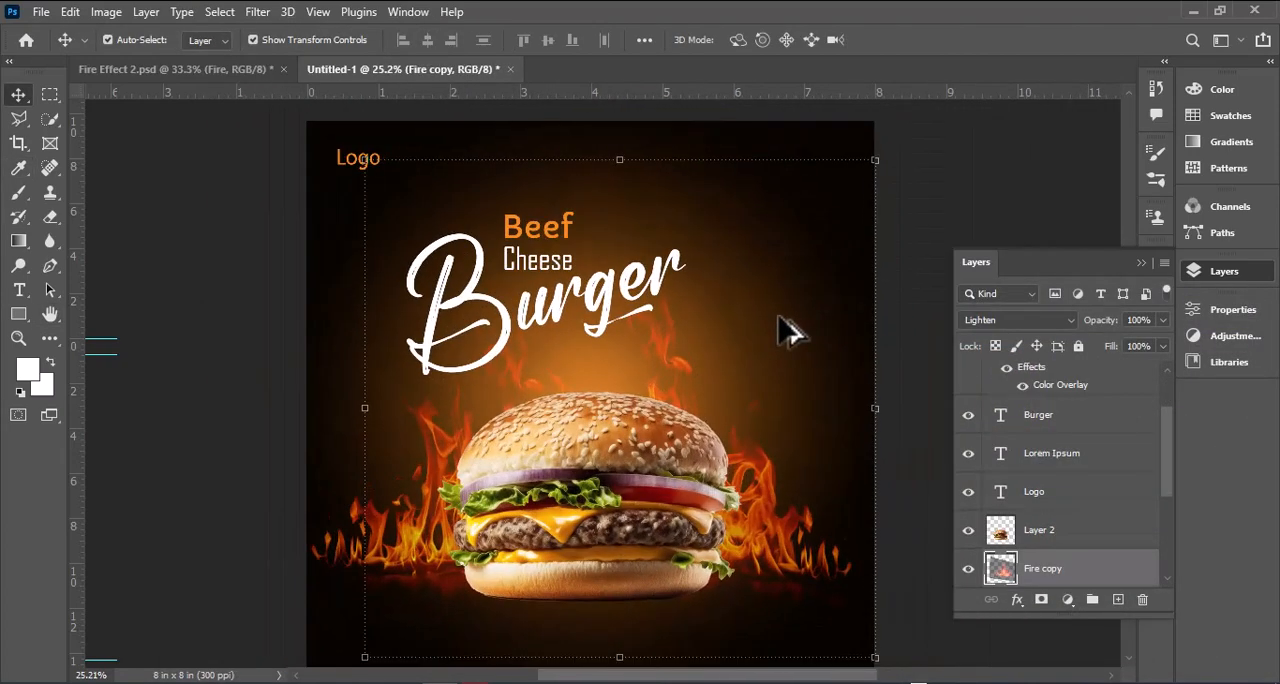
pyautogui.click(575, 255)
pyautogui.moveTo(571, 249); pyautogui.dragTo(590, 203)
pyautogui.keyDown('shift'); pyautogui.click(546, 318); pyautogui.keyUp('shift')
pyautogui.hotkey('ctrl', 't')
pyautogui.press('Return')
pyautogui.hotkey('ctrl', '0')
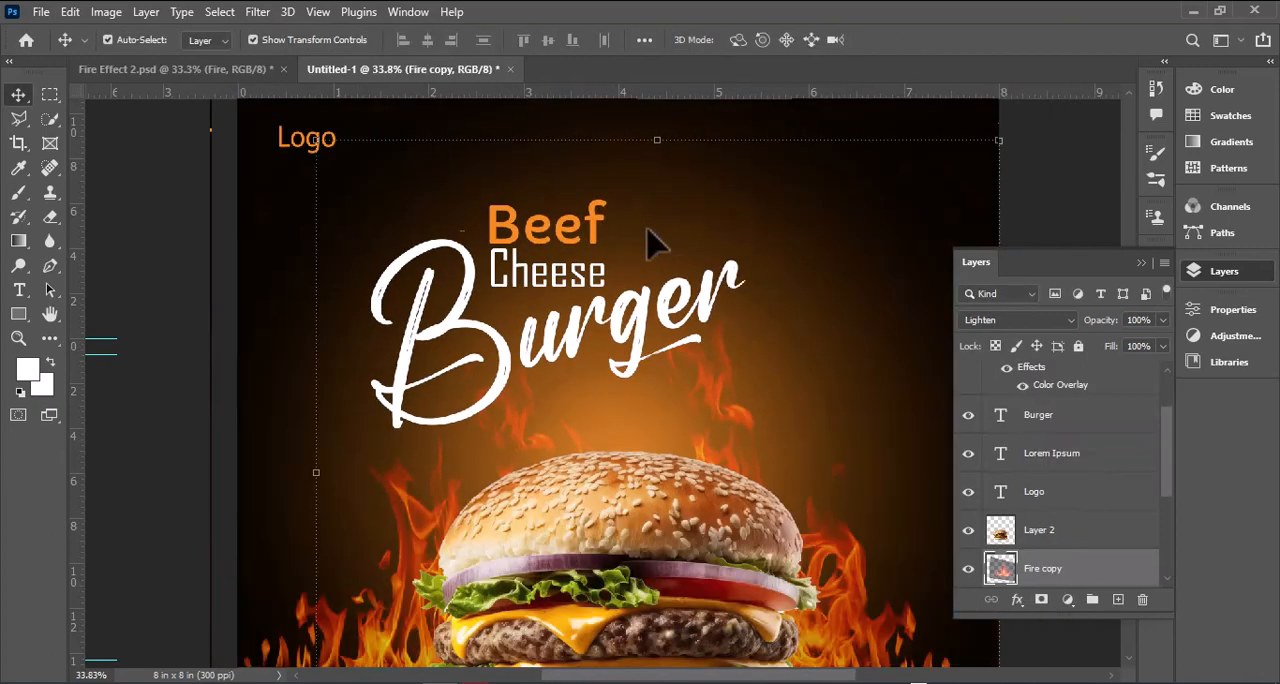
# Step: Choose the Brush tool with the 1541 px speech-bubble tip
pyautogui.click(1141, 262)
pyautogui.click(18, 316)
pyautogui.click(18, 194)
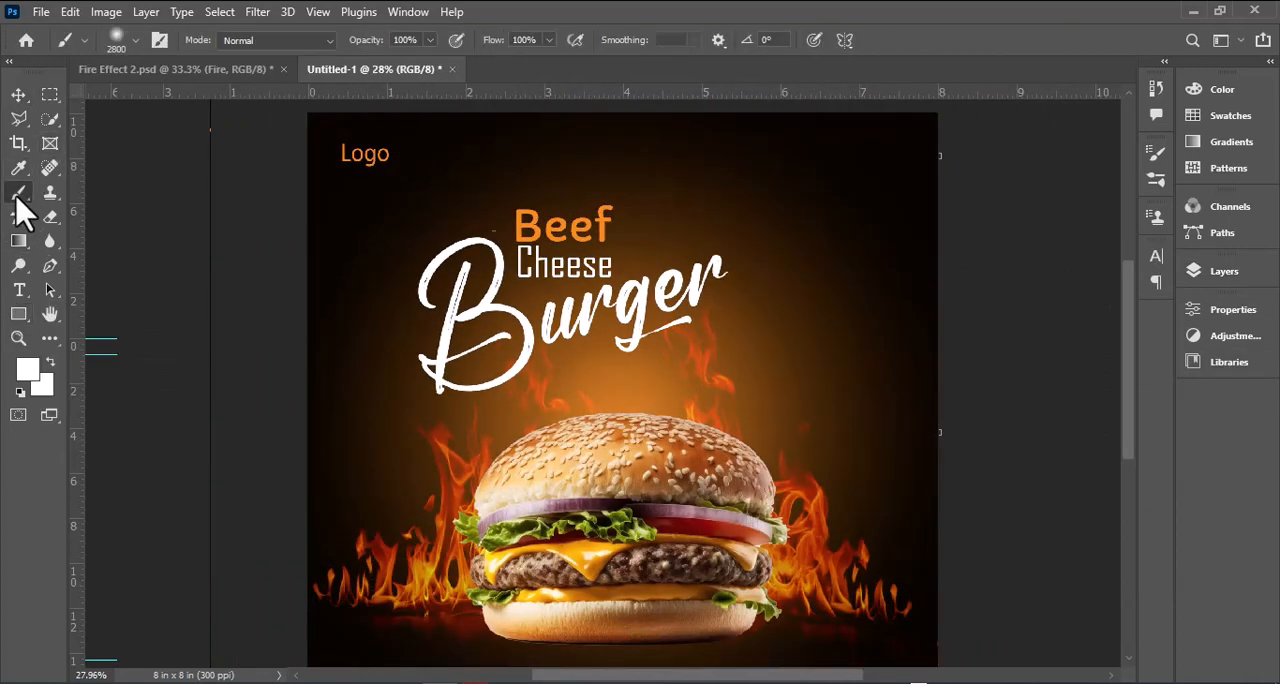
pyautogui.click(160, 40)
pyautogui.click(1072, 250)
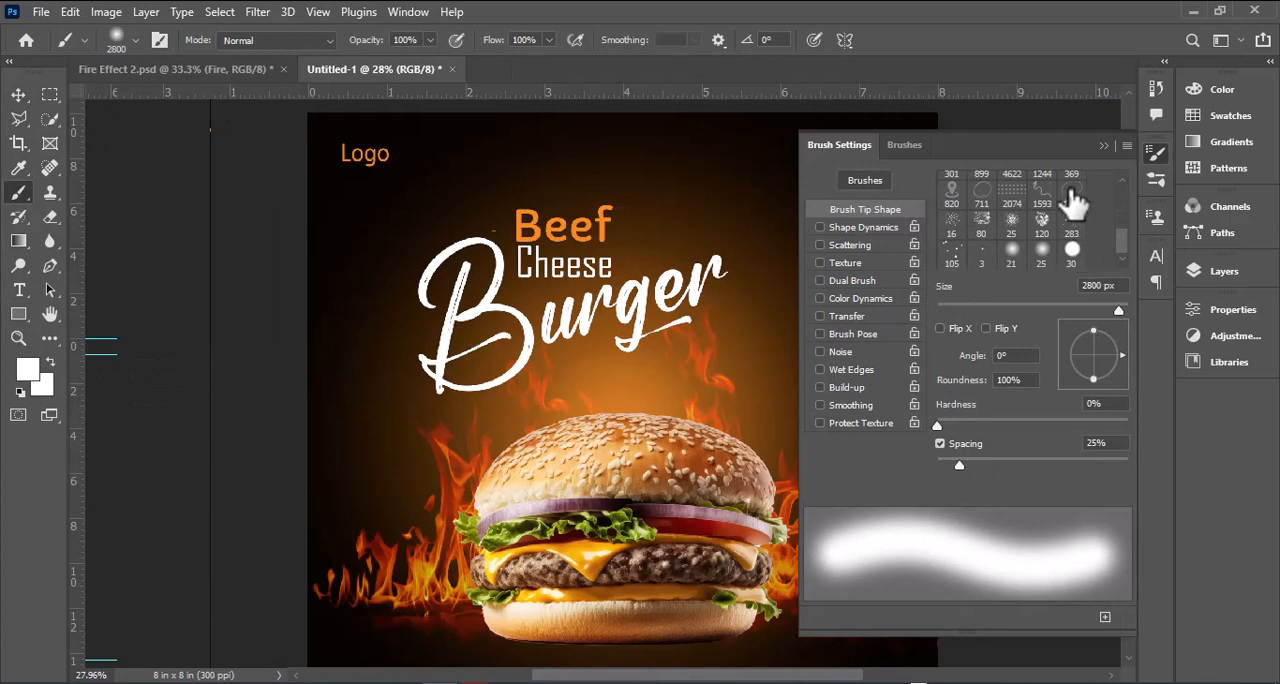
pyautogui.click(1072, 197)
pyautogui.click(1101, 147)
# Step: Create a layer above "Cheese" and stamp a white 400 px speech bubble above the burger's right side
pyautogui.click(1212, 271)
pyautogui.scroll(1, 1104, 438)
pyautogui.click(1084, 378)
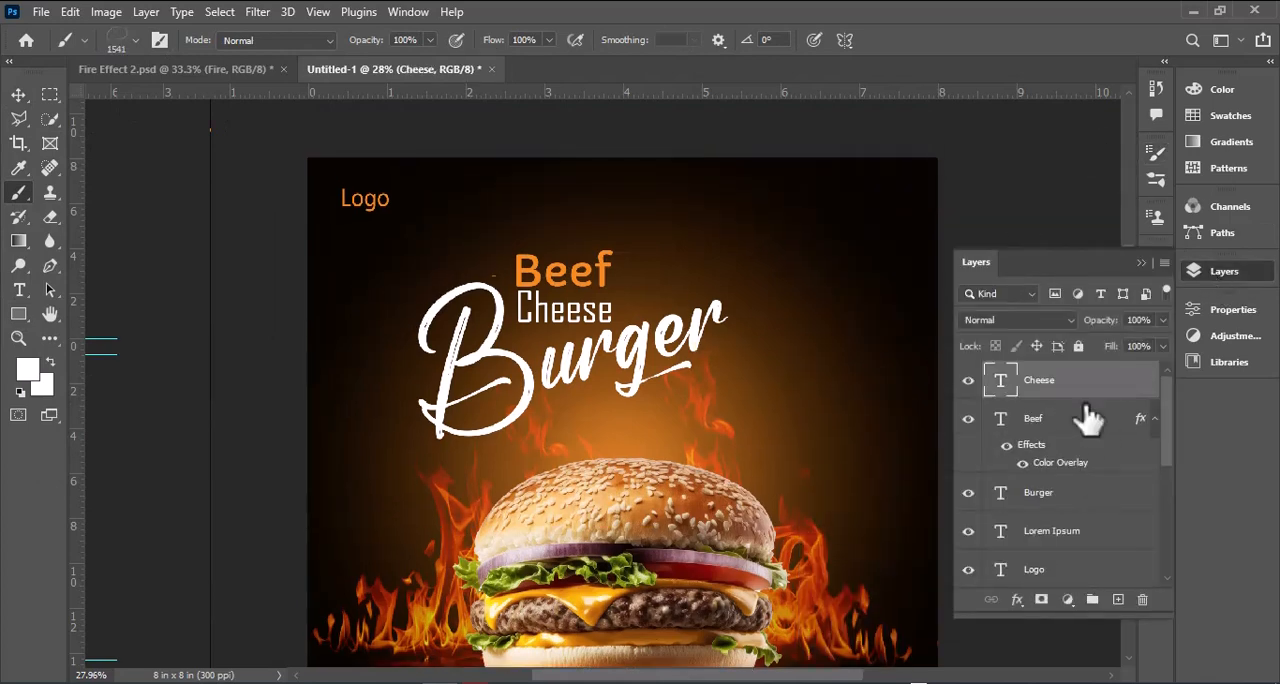
pyautogui.click(1116, 599)
pyautogui.click(1141, 262)
pyautogui.press('[')
pyautogui.press('[')
pyautogui.press('[')
pyautogui.press('[')
pyautogui.press('[')
pyautogui.press('[')
pyautogui.press('[')
pyautogui.press('[')
pyautogui.press('[')
pyautogui.press('[')
pyautogui.press('[')
pyautogui.press('[')
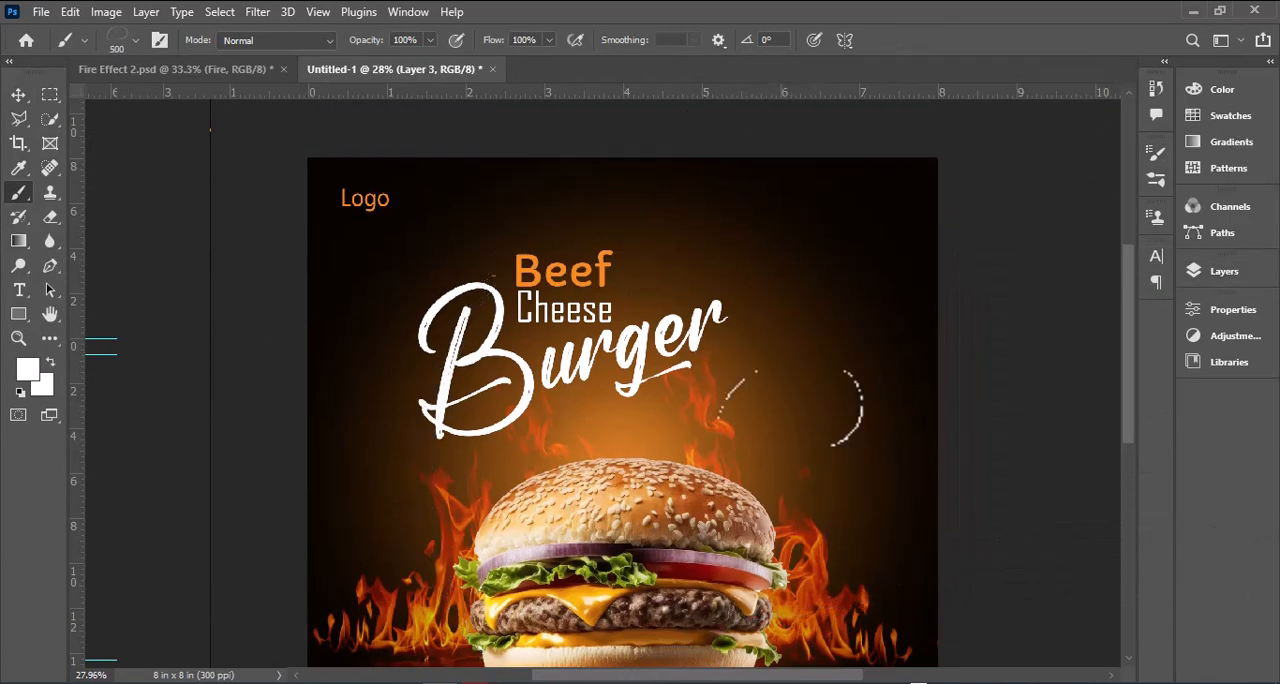
pyautogui.press(']')
pyautogui.press(']')
pyautogui.click(790, 436)
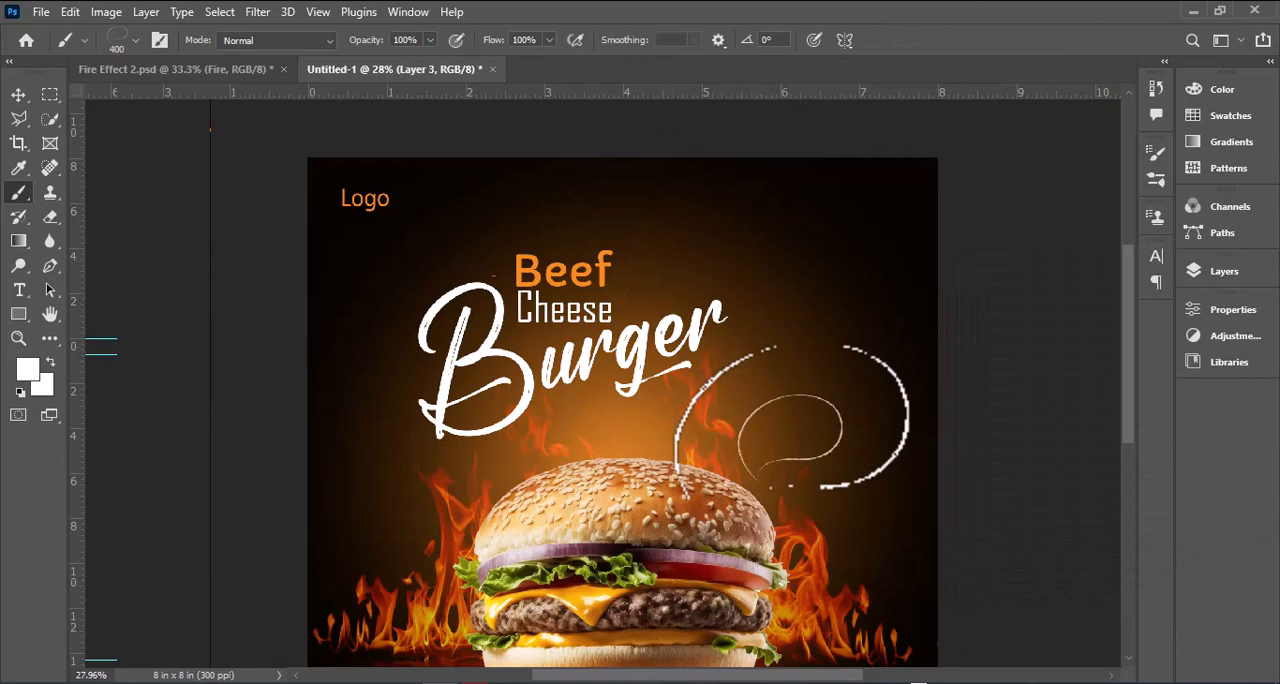
# Step: Scale the speech bubble up to about 119%, extending it upward
pyautogui.click(18, 94)
pyautogui.hotkey('ctrl', 't')
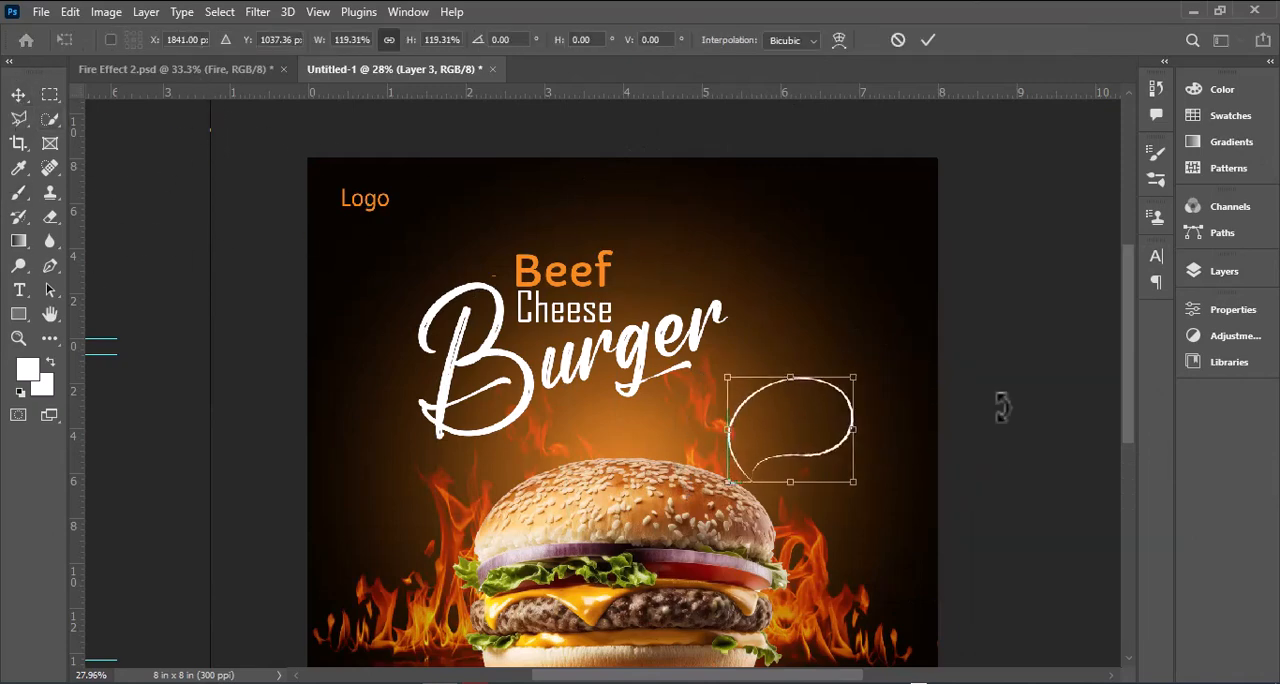
pyautogui.press('Return')
# Step: Duplicate the "Cheese" text into the speech bubble and change the copy to "20%"
pyautogui.scroll(5, 971, 482)
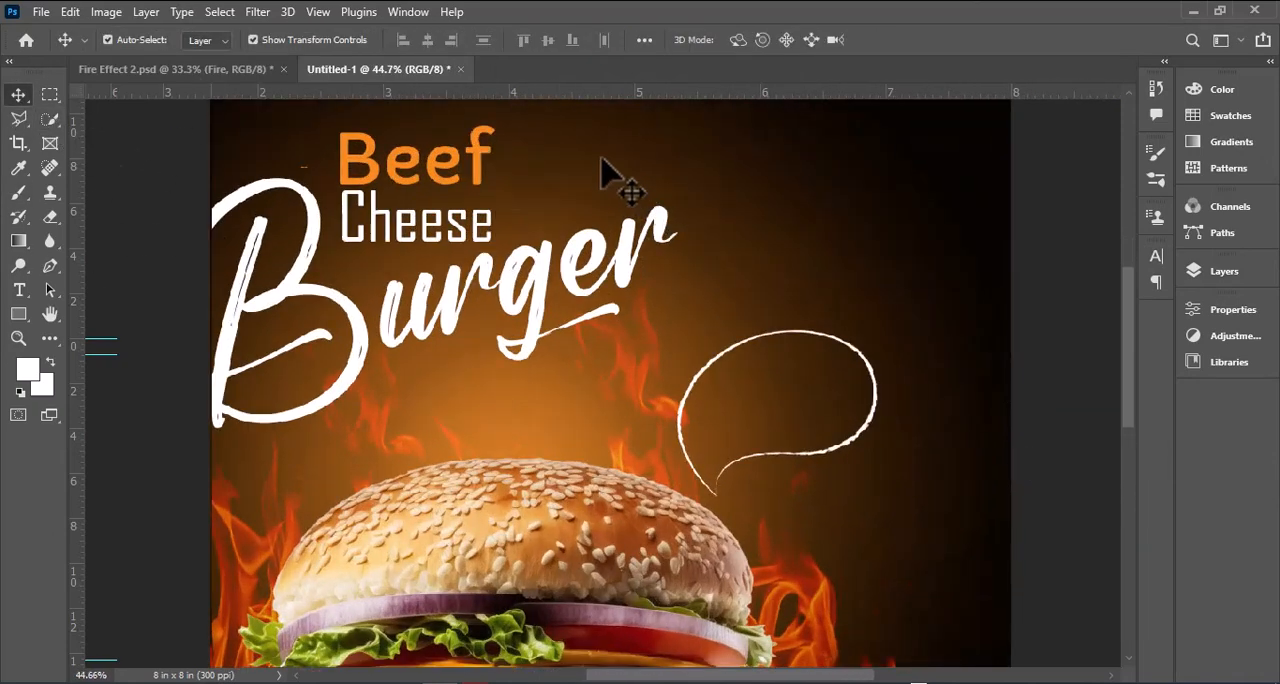
pyautogui.moveTo(478, 230); pyautogui.dragTo(868, 420)
pyautogui.scroll(3, 850, 360)
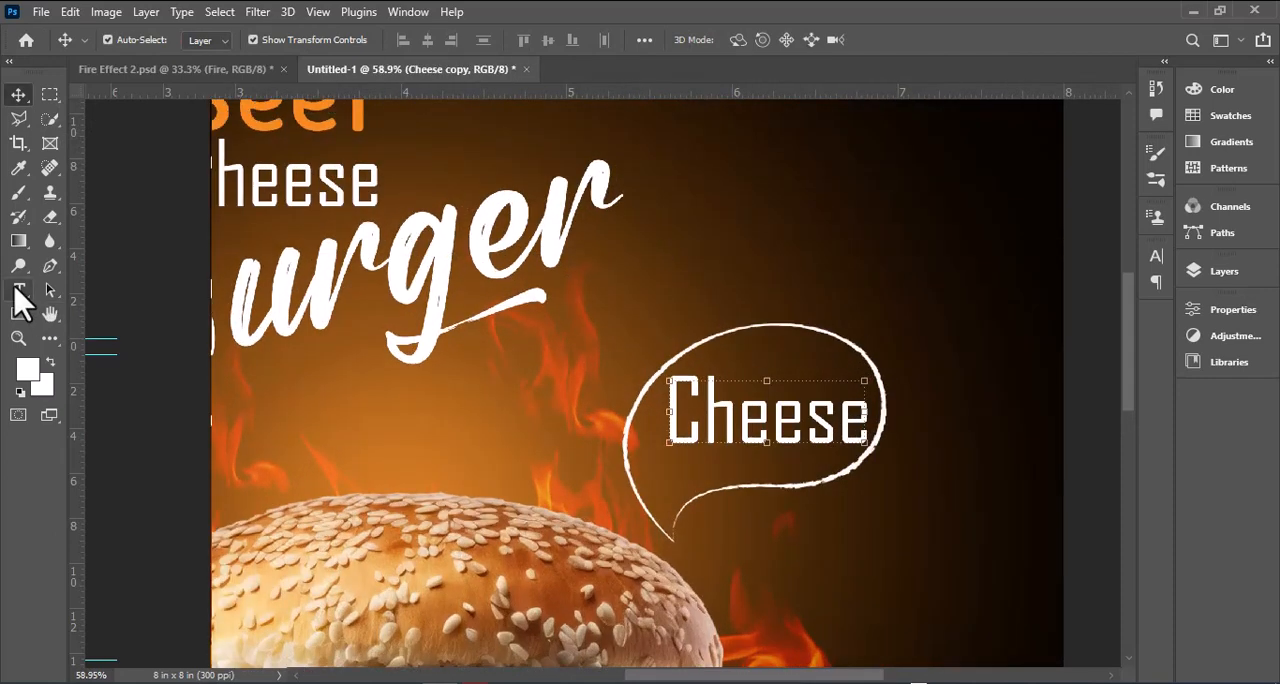
pyautogui.click(18, 289)
pyautogui.doubleClick(790, 420)
pyautogui.write('20')
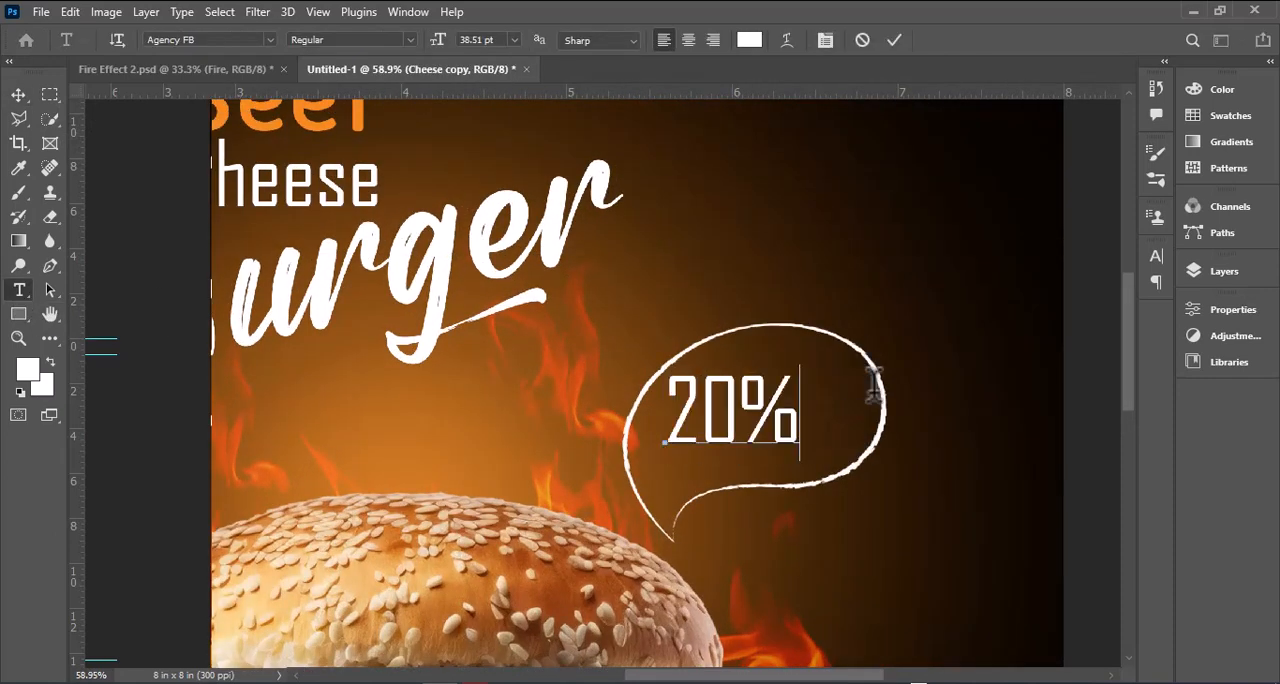
# Step: Shrink the "20%" text to about 33 pt within the speech bubble
pyautogui.click(18, 94)
pyautogui.hotkey('ctrl', 't')
pyautogui.moveTo(801, 367); pyautogui.dragTo(781, 380)
# Step: Duplicate "20%" to just below the speech bubble and change the copy to "Off"
pyautogui.moveTo(738, 421); pyautogui.dragTo(879, 553)
pyautogui.press('Return')
pyautogui.click(18, 290)
pyautogui.doubleClick(878, 528)
pyautogui.write('Off')
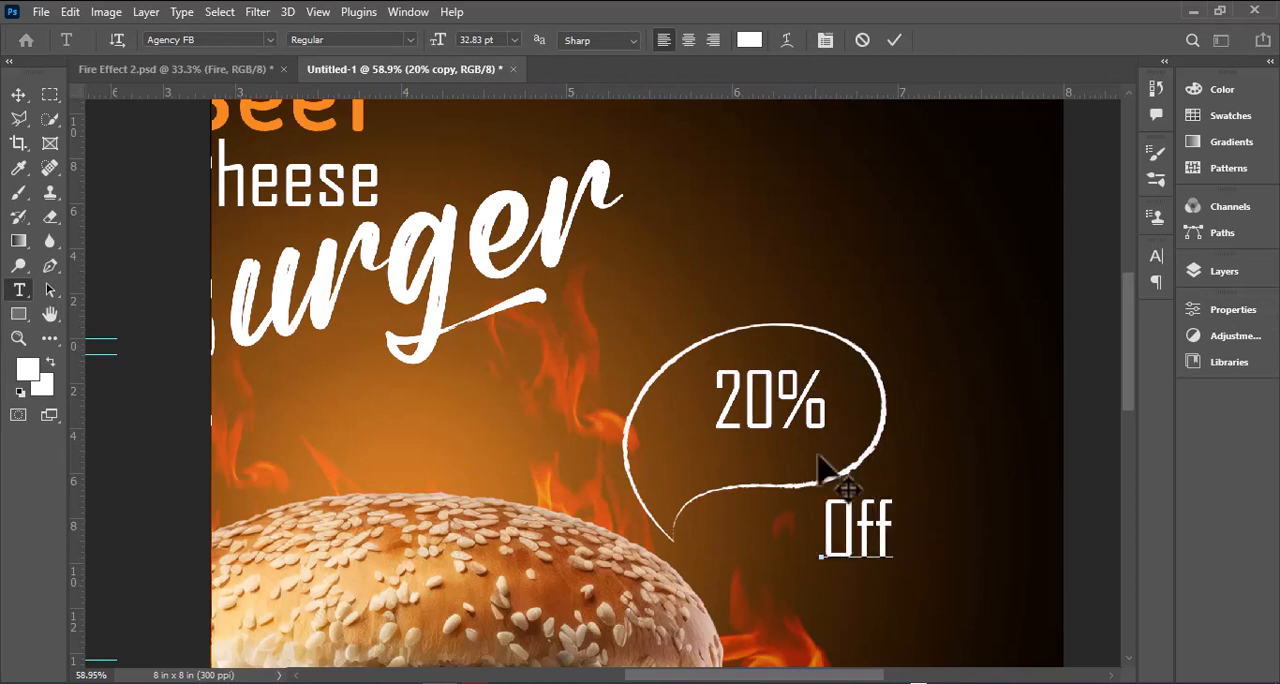
# Step: Scale the "Off" text to about 64% and place it directly under "20%", aligned to its left edge
pyautogui.click(18, 95)
pyautogui.moveTo(880, 540); pyautogui.dragTo(715, 448)
pyautogui.scroll(3, 771, 470)
pyautogui.hotkey('ctrl', 't')
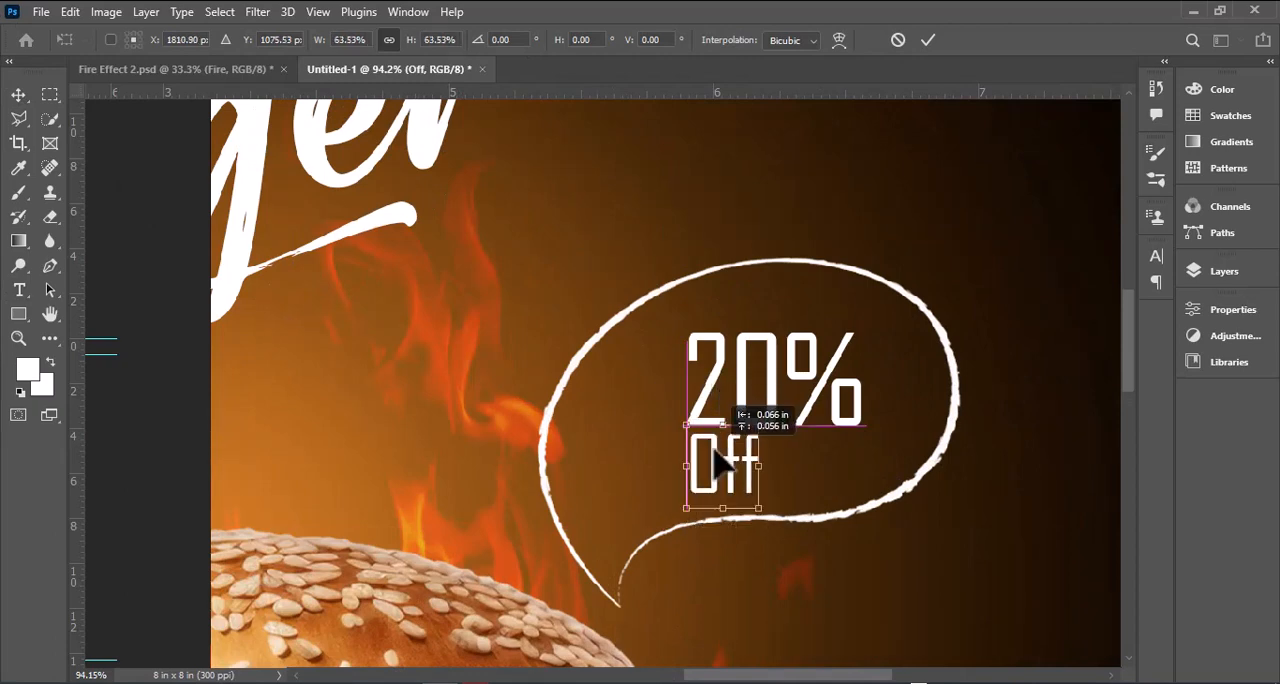
# Step: Widen the letter spacing of the "Off" text
pyautogui.click(19, 288)
pyautogui.doubleClick(707, 449)
pyautogui.click(1156, 257)
pyautogui.click(1054, 324)
pyautogui.moveTo(1055, 323); pyautogui.dragTo(1062, 330)
pyautogui.click(1104, 248)
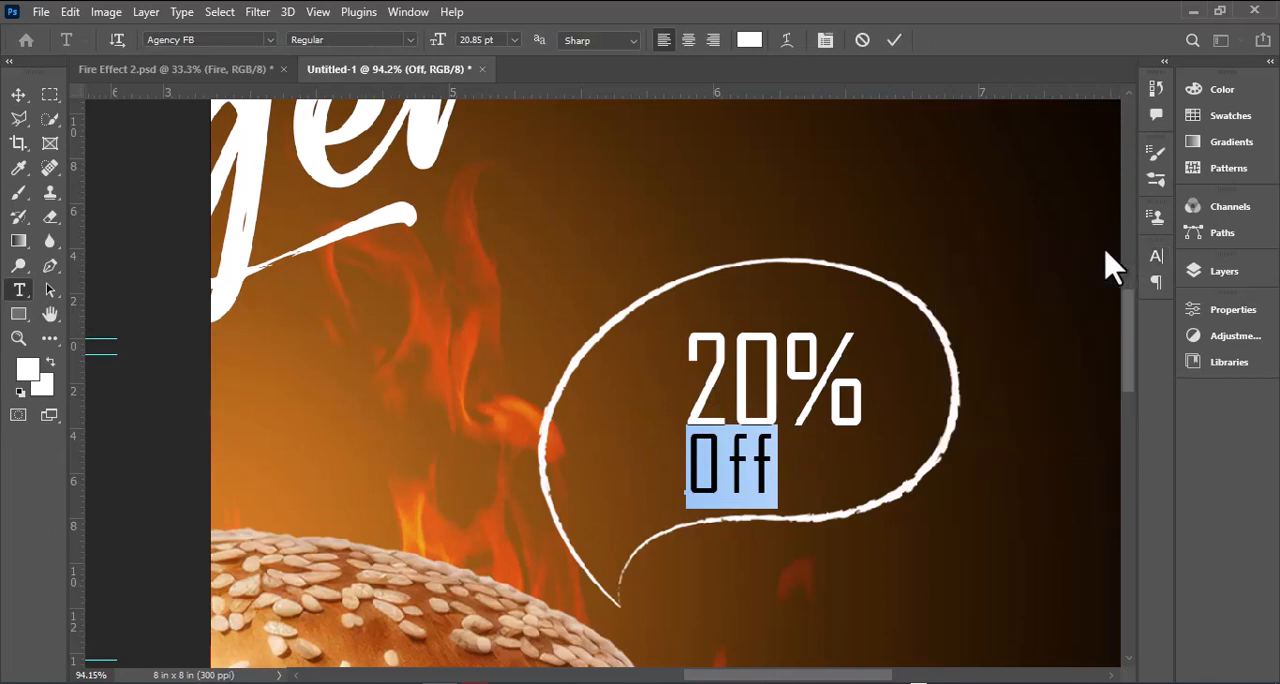
pyautogui.click(891, 42)
# Step: Duplicate the "Off" text to the upper left of the speech bubble and change the copy to "GET"
pyautogui.click(18, 95)
pyautogui.moveTo(731, 474); pyautogui.dragTo(536, 318)
pyautogui.press('t')
pyautogui.doubleClick(588, 296)
pyautogui.write('get')
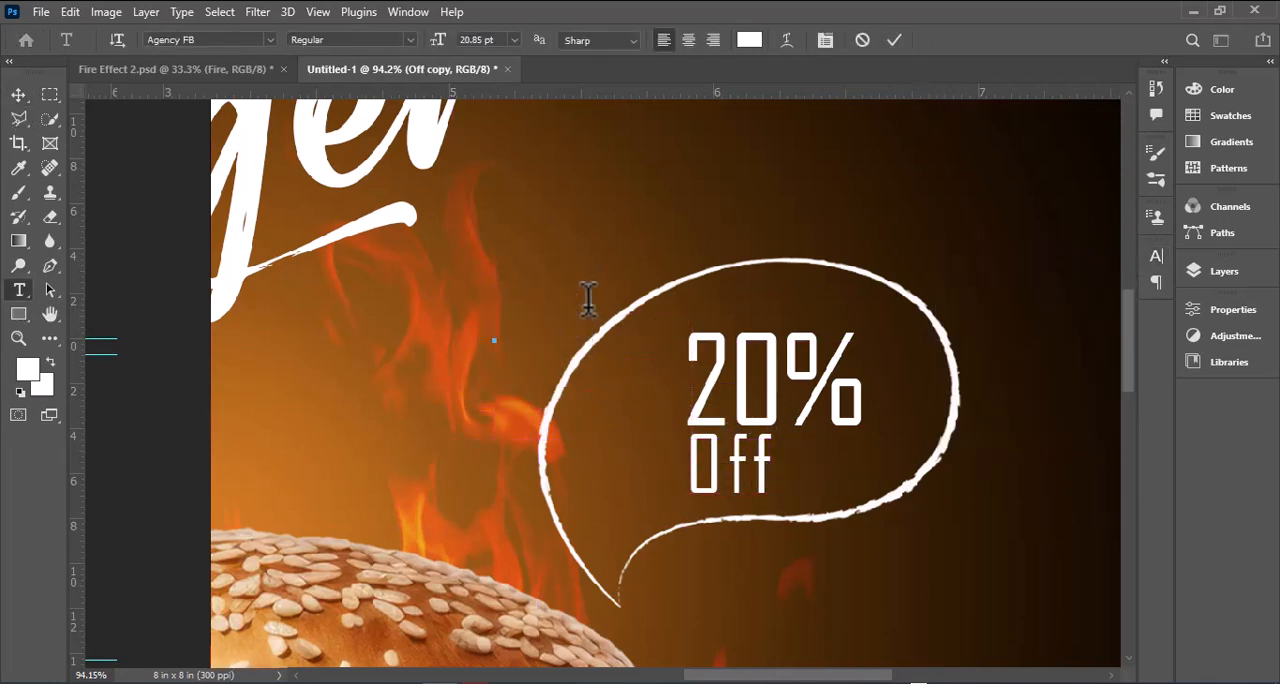
# Step: Rotate "GET" by -90° and place it vertically against the left side of "20%"
pyautogui.click(19, 95)
pyautogui.moveTo(604, 273); pyautogui.dragTo(581, 247)
pyautogui.moveTo(580, 234); pyautogui.dragTo(503, 211)
pyautogui.hotkey('ctrl', 'z')
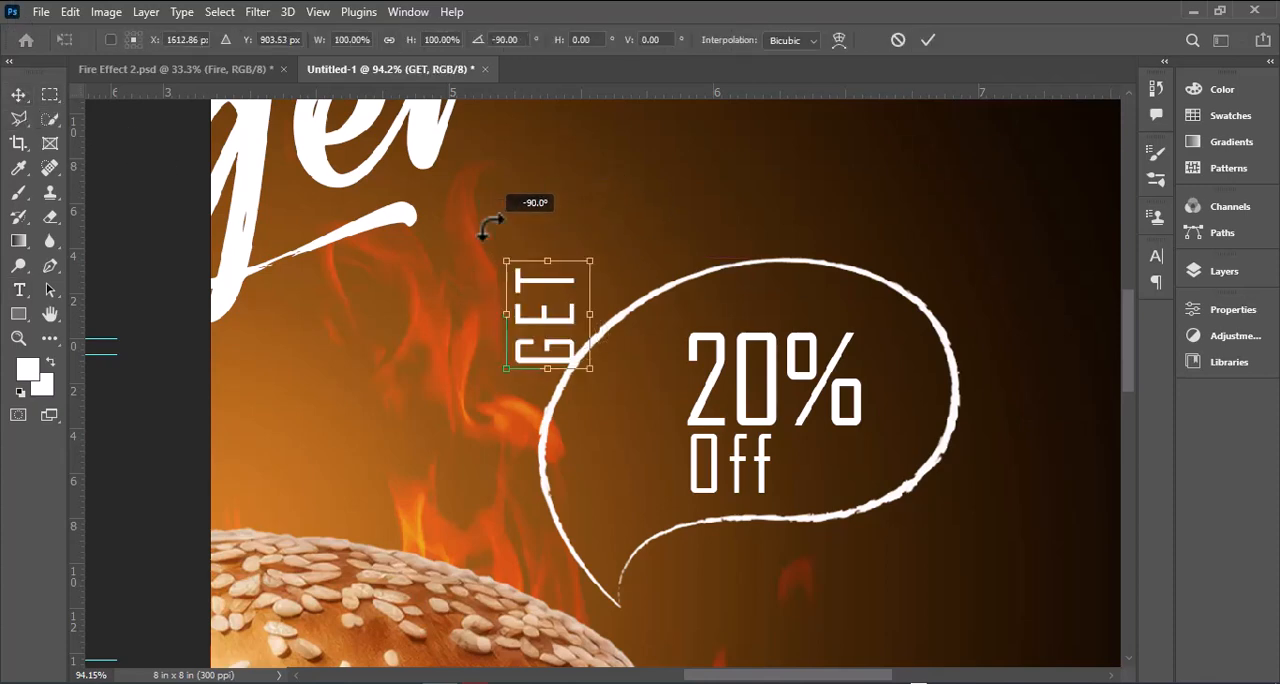
pyautogui.moveTo(549, 326); pyautogui.dragTo(647, 383)
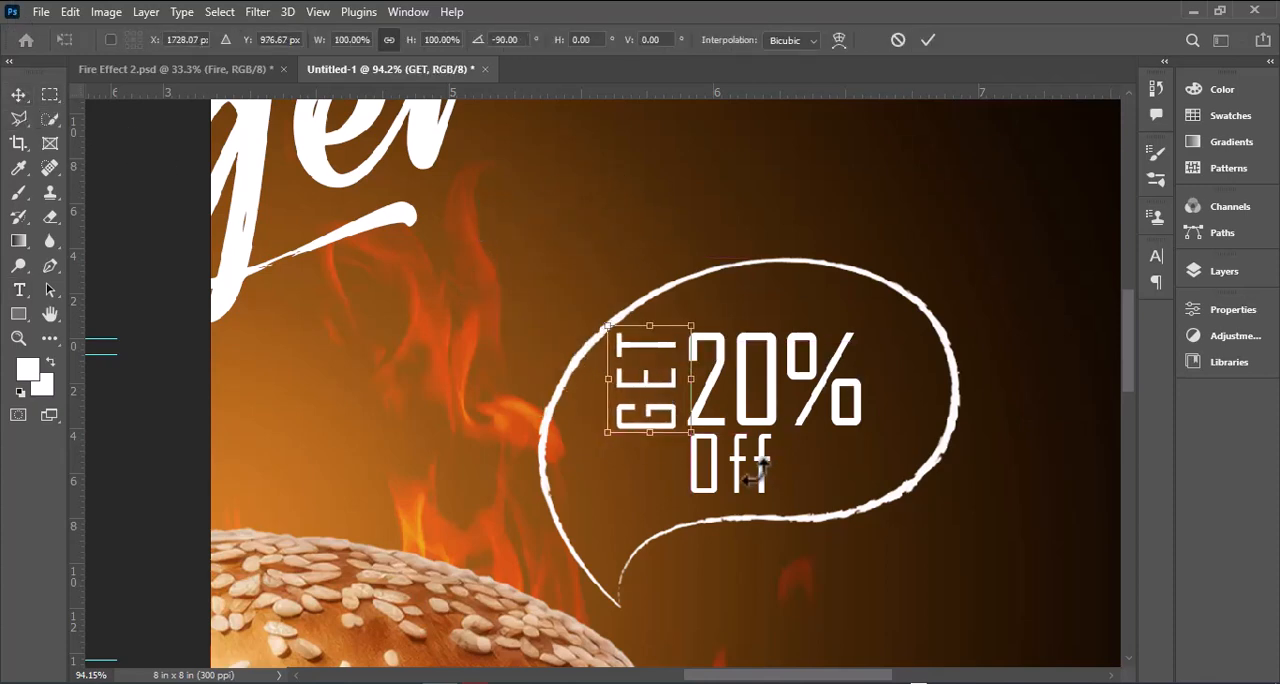
pyautogui.press('Return')
# Step: Apply an orange color overlay to both the "GET" and "Off" texts
pyautogui.click(1224, 271)
pyautogui.doubleClick(1085, 421)
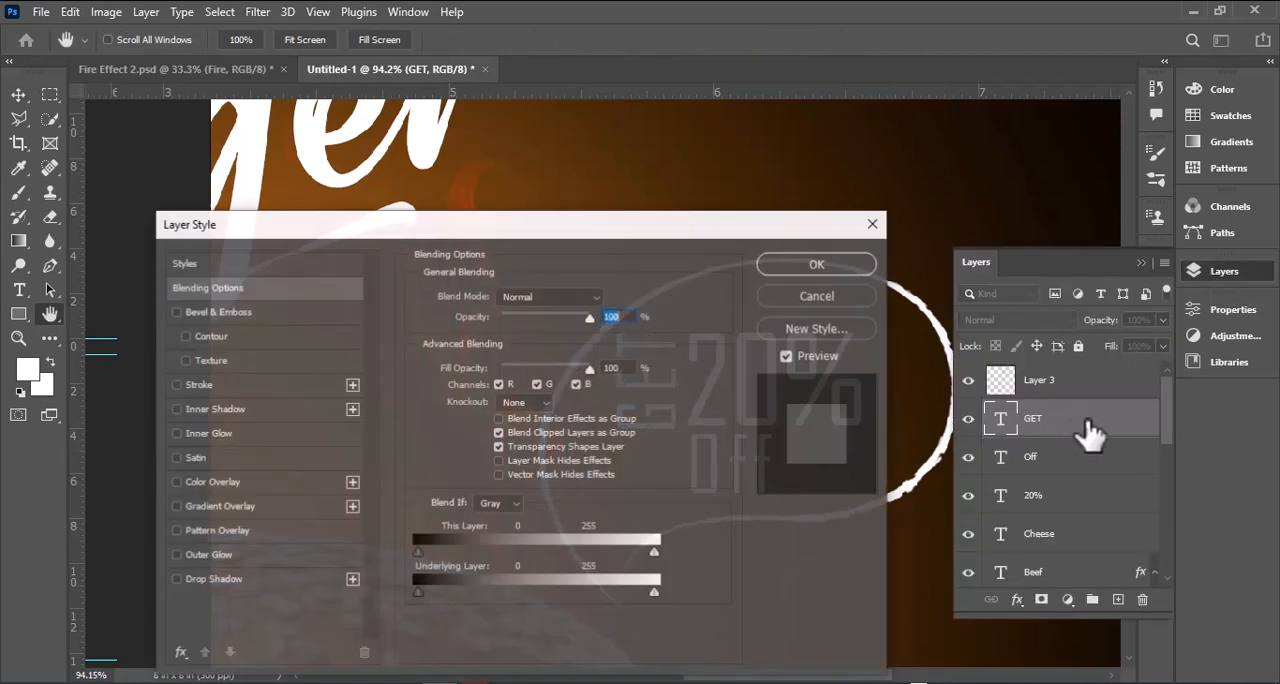
pyautogui.click(217, 481)
pyautogui.click(837, 264)
pyautogui.click(1005, 492)
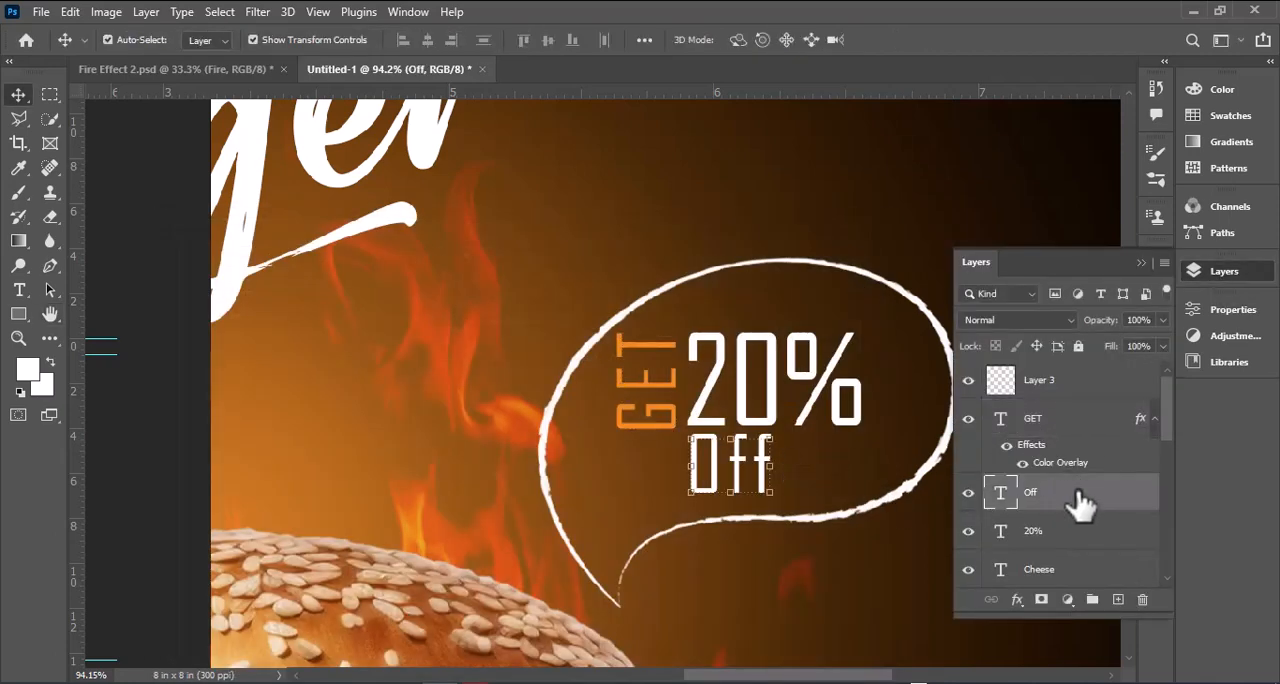
pyautogui.doubleClick(1082, 495)
pyautogui.click(320, 484)
pyautogui.click(828, 268)
# Step: In Rectangle 1's gradient overlay, delete the first orange stop, shift the remaining orange stop toward the start, and move the inner black stop to 62%
pyautogui.press('z')
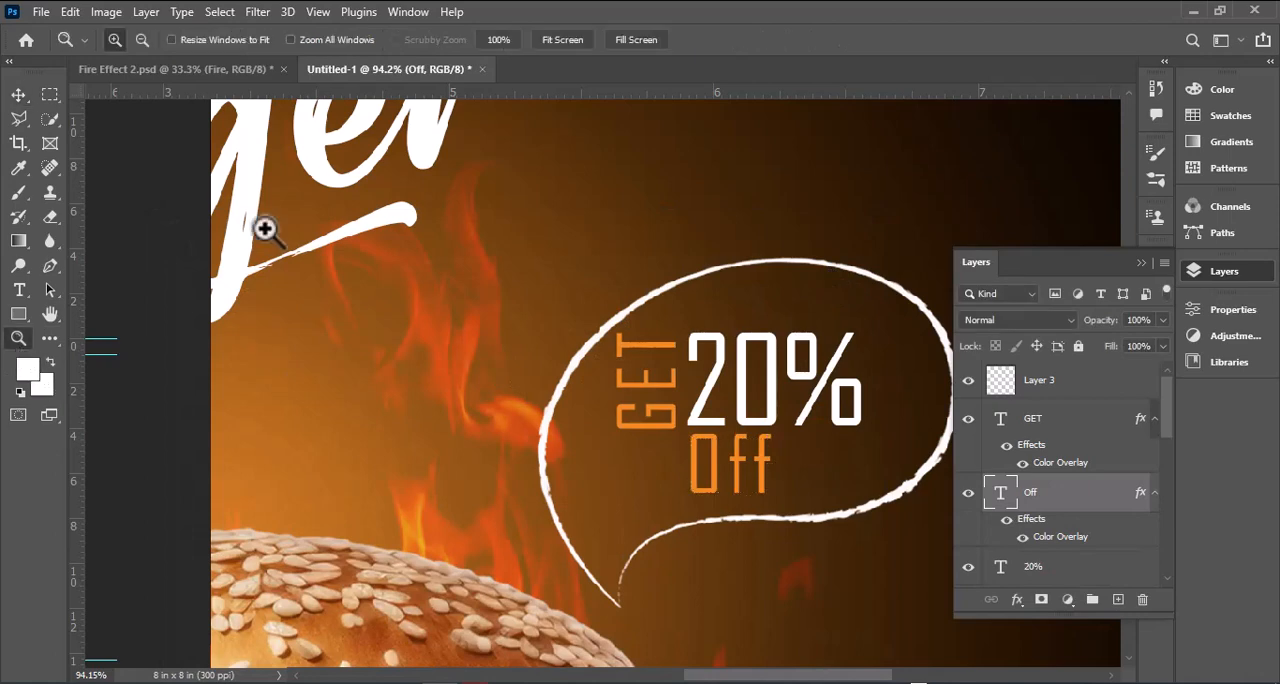
pyautogui.click(568, 40)
pyautogui.click(1195, 271)
pyautogui.click(1243, 271)
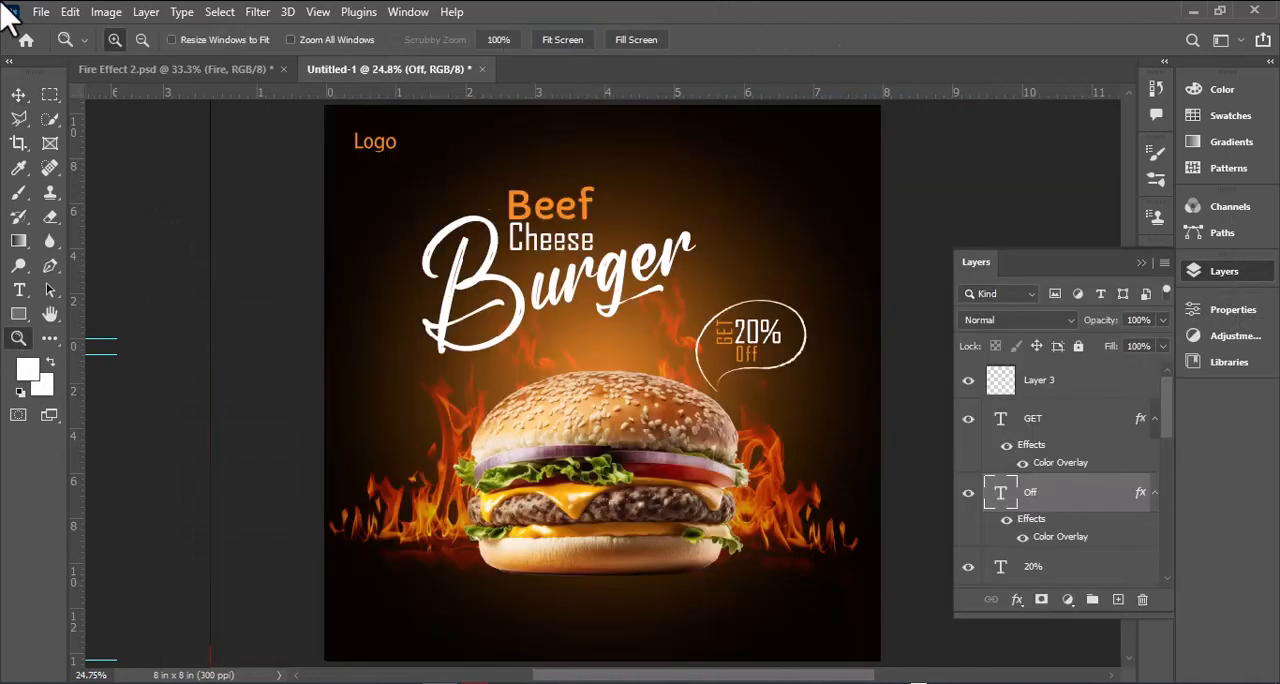
pyautogui.click(14, 94)
pyautogui.click(789, 229)
pyautogui.scroll(-3, 1103, 549)
pyautogui.click(1101, 508)
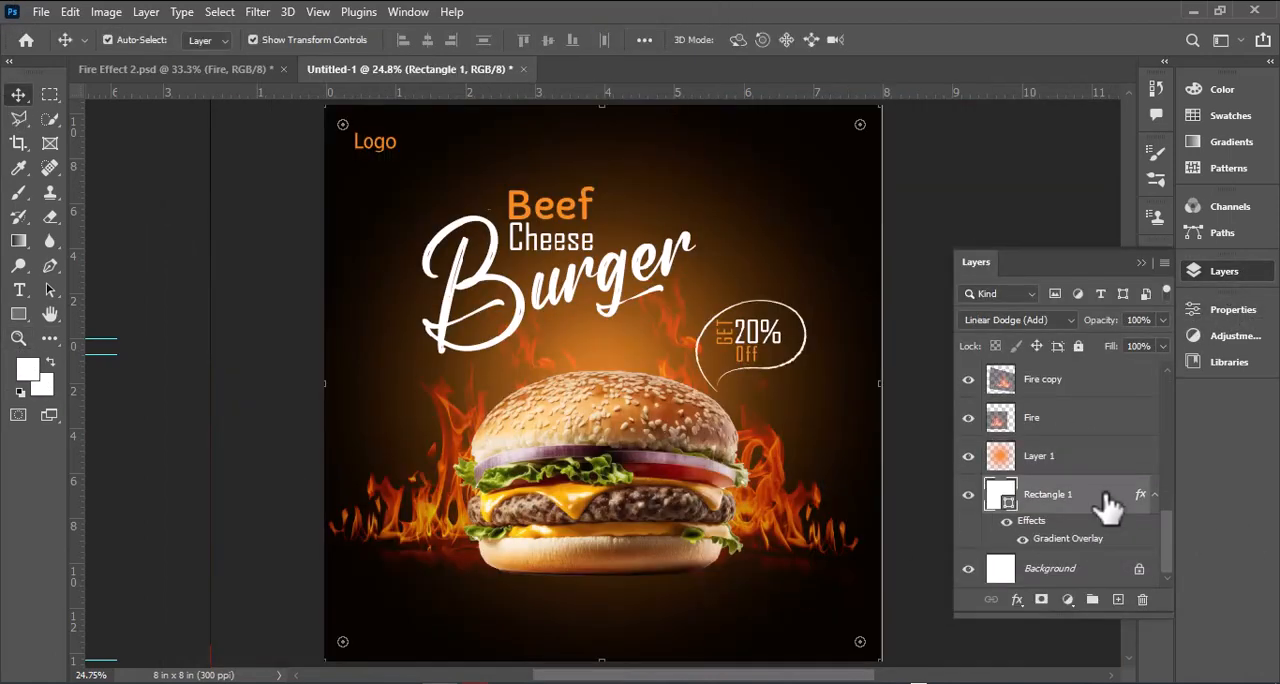
pyautogui.doubleClick(1108, 507)
pyautogui.moveTo(515, 236); pyautogui.dragTo(978, 117)
pyautogui.click(768, 396)
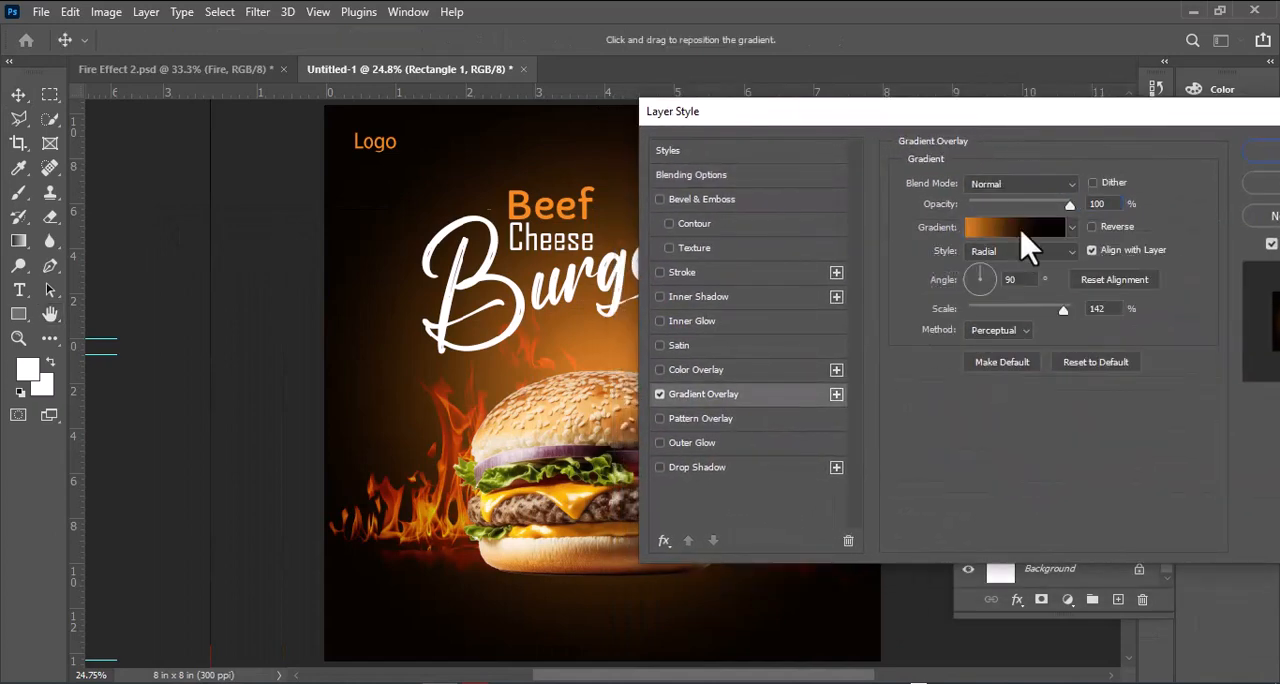
pyautogui.click(1021, 234)
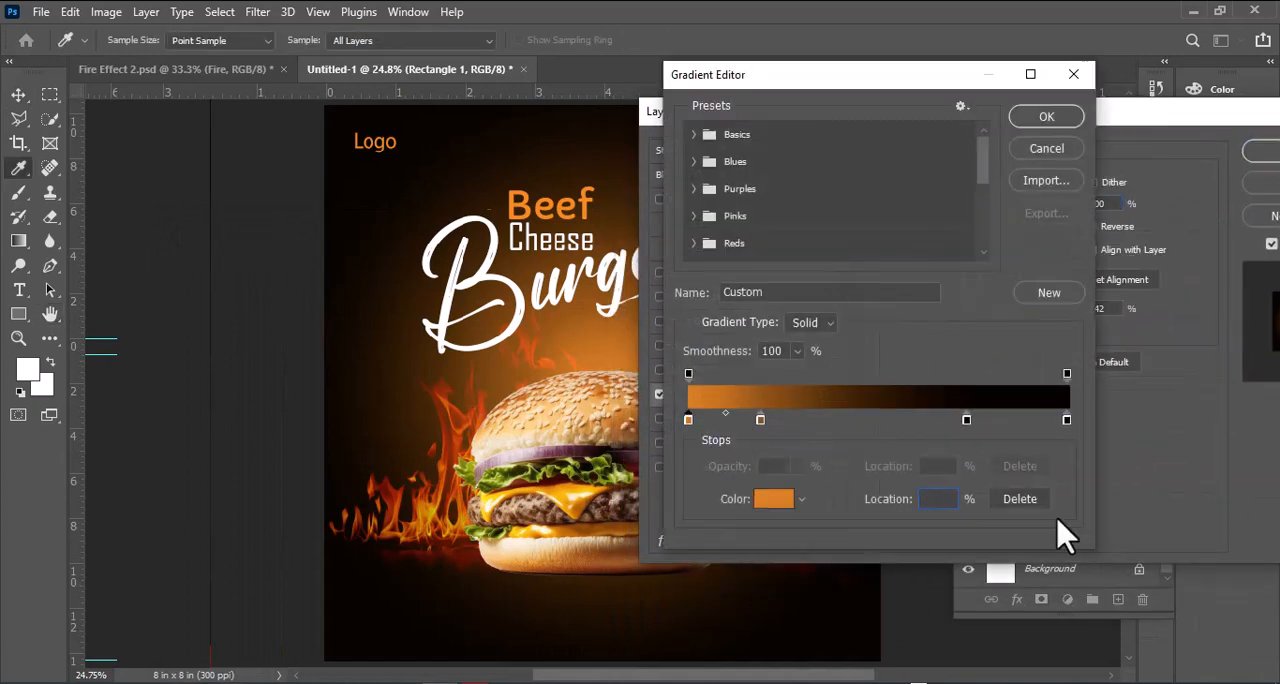
pyautogui.click(1020, 498)
pyautogui.moveTo(760, 420); pyautogui.dragTo(712, 421)
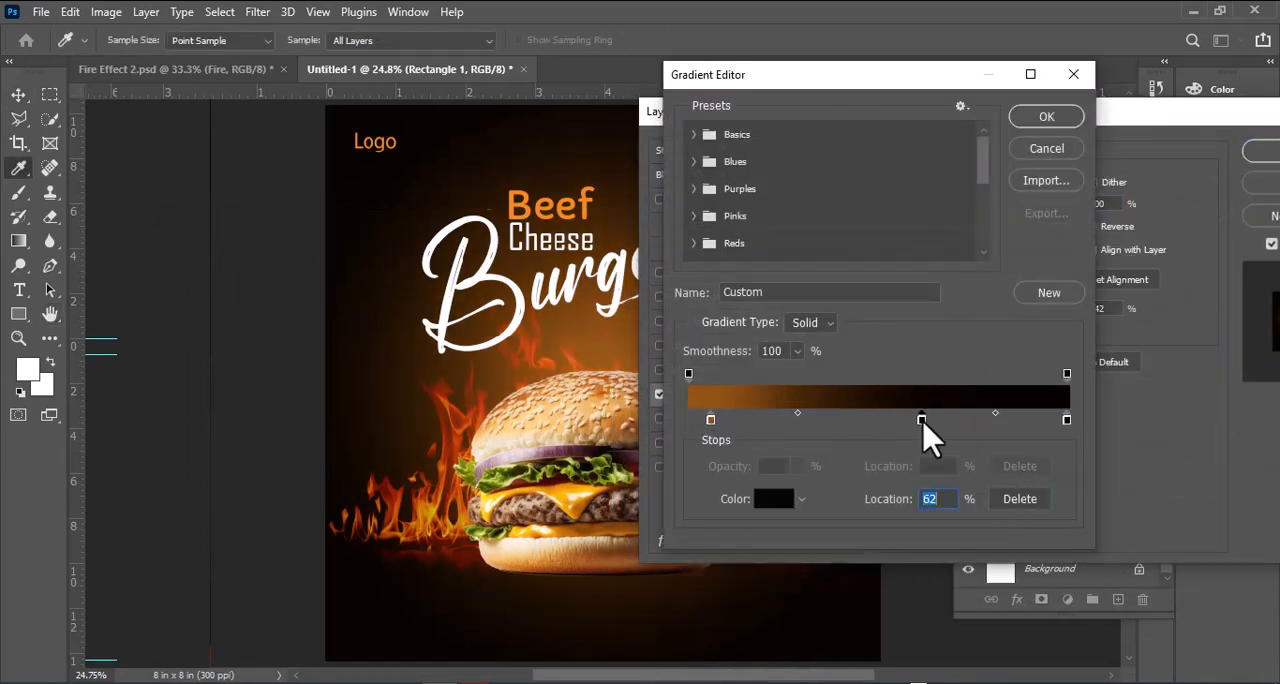
# Step: Recolor the gradient's first stop to a dark brownish orange and apply the overlay to the background rectangle
pyautogui.click(773, 498)
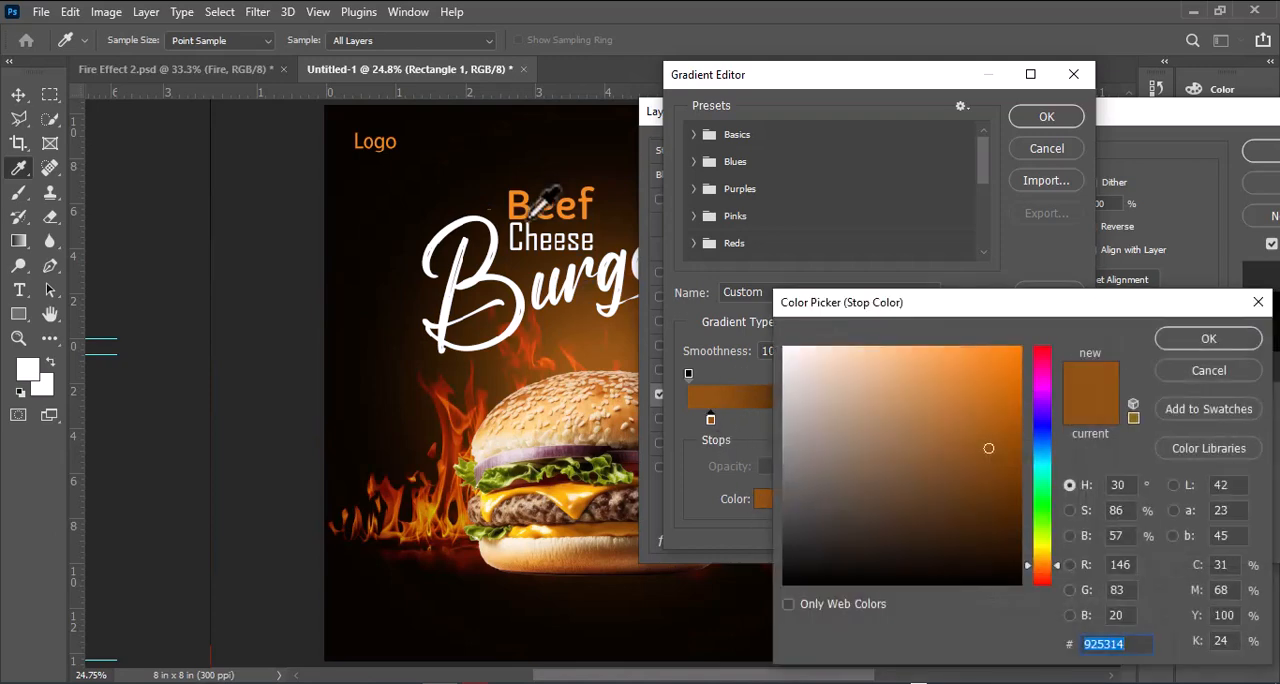
pyautogui.click(531, 212)
pyautogui.moveTo(985, 436)
pyautogui.mouseDown()
pyautogui.moveTo(977, 489)
pyautogui.moveTo(977, 460)
pyautogui.moveTo(990, 457)
pyautogui.mouseUp()
pyautogui.click(1242, 340)
pyautogui.click(1056, 118)
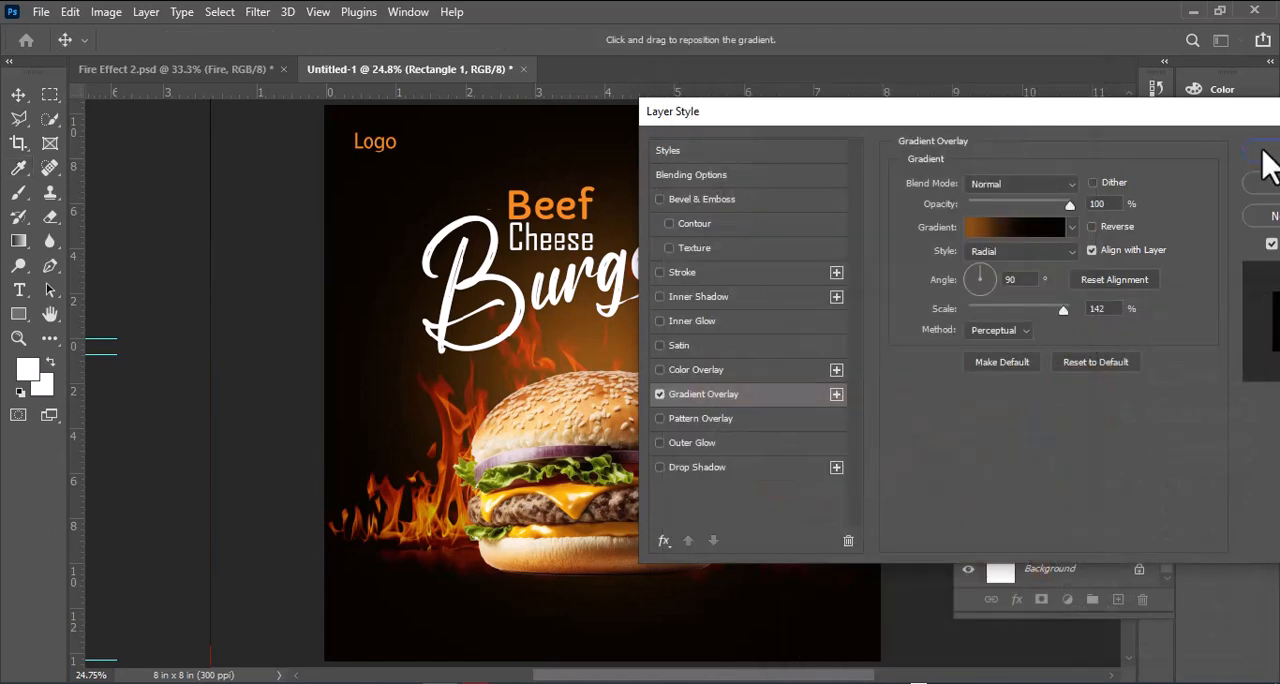
pyautogui.click(1264, 151)
pyautogui.click(1016, 213)
# Step: Choose the Brush tool with the 2074 px dot-grid tip
pyautogui.scroll(3, 757, 378)
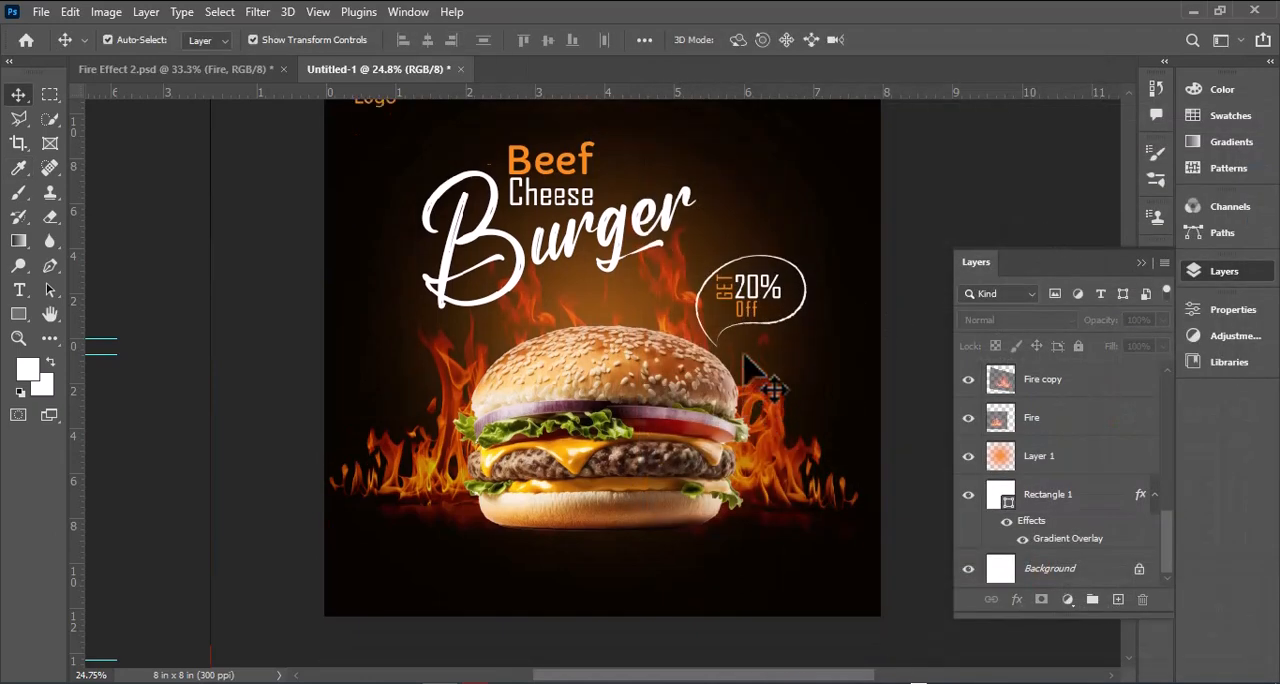
pyautogui.click(585, 300)
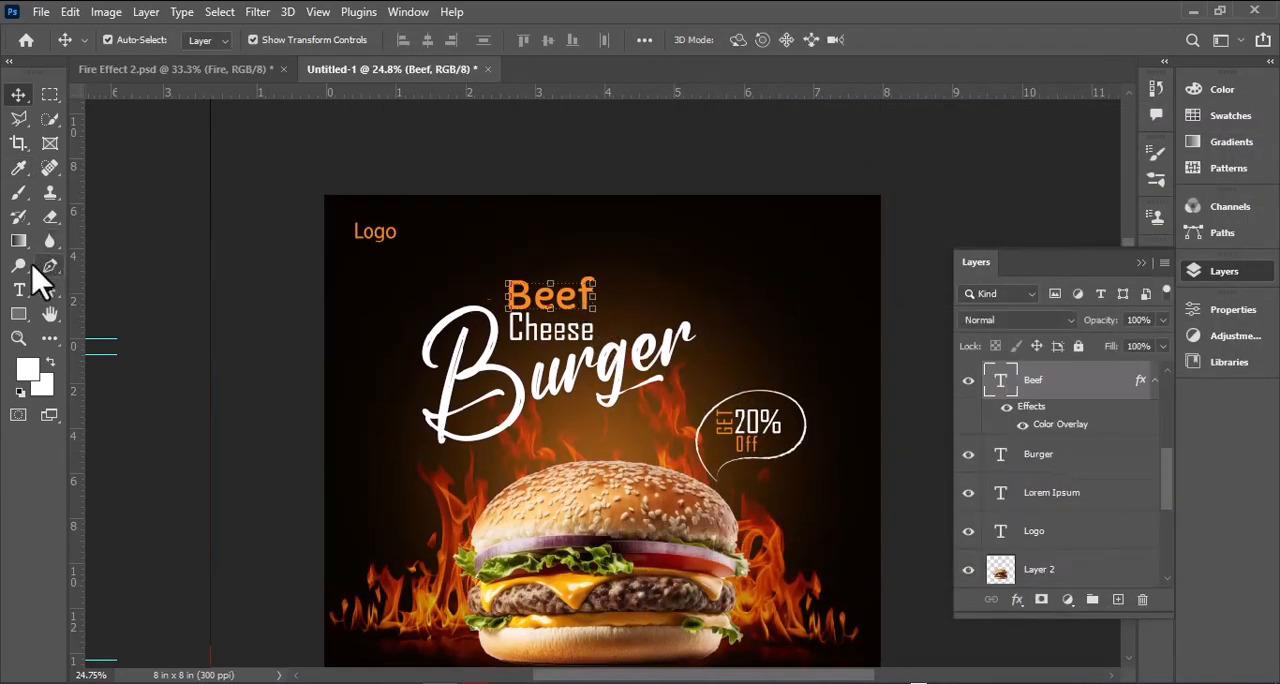
pyautogui.click(18, 191)
pyautogui.click(159, 41)
pyautogui.click(1012, 194)
pyautogui.click(1106, 147)
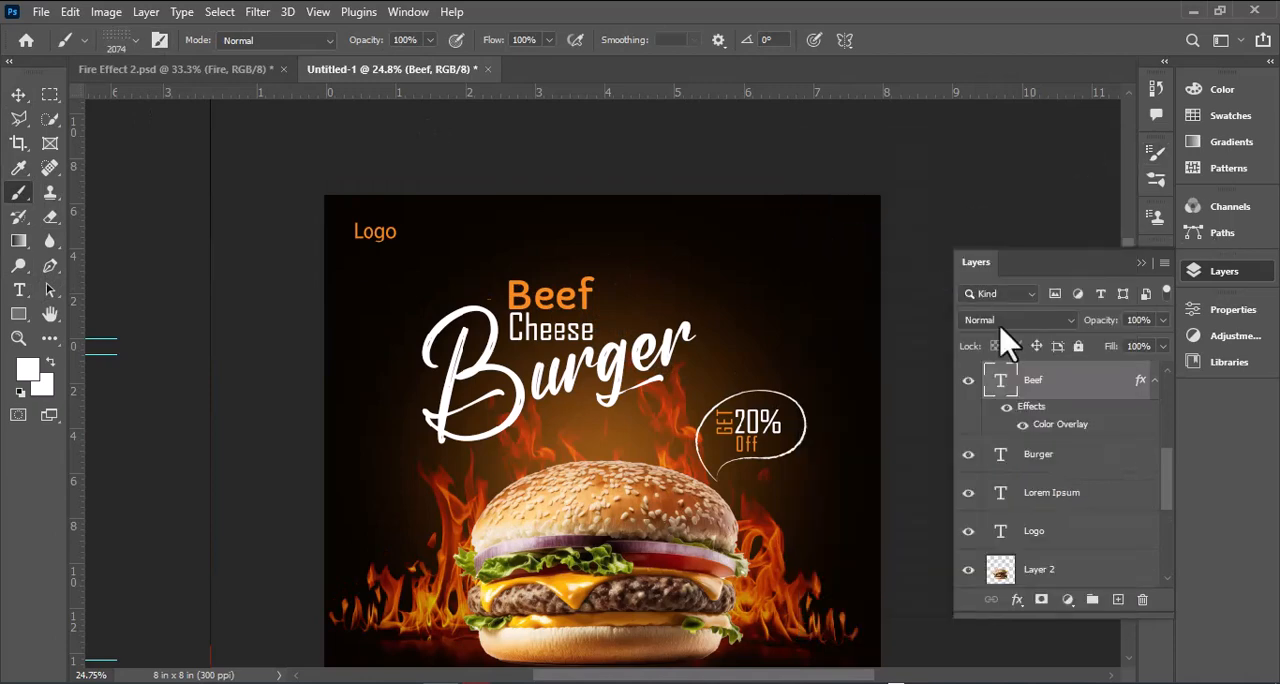
# Step: Create a layer above "Beef" and stamp a white 400 px dot grid in the poster's upper right corner
pyautogui.click(1118, 600)
pyautogui.press('[')
pyautogui.press('[')
pyautogui.press('[')
pyautogui.press('[')
pyautogui.press('[')
pyautogui.press('[')
pyautogui.press('[')
pyautogui.press('[')
pyautogui.press('[')
pyautogui.press('[')
pyautogui.press('[')
pyautogui.press('[')
pyautogui.press('[')
pyautogui.press('[')
pyautogui.press('[')
pyautogui.press('[')
pyautogui.press('[')
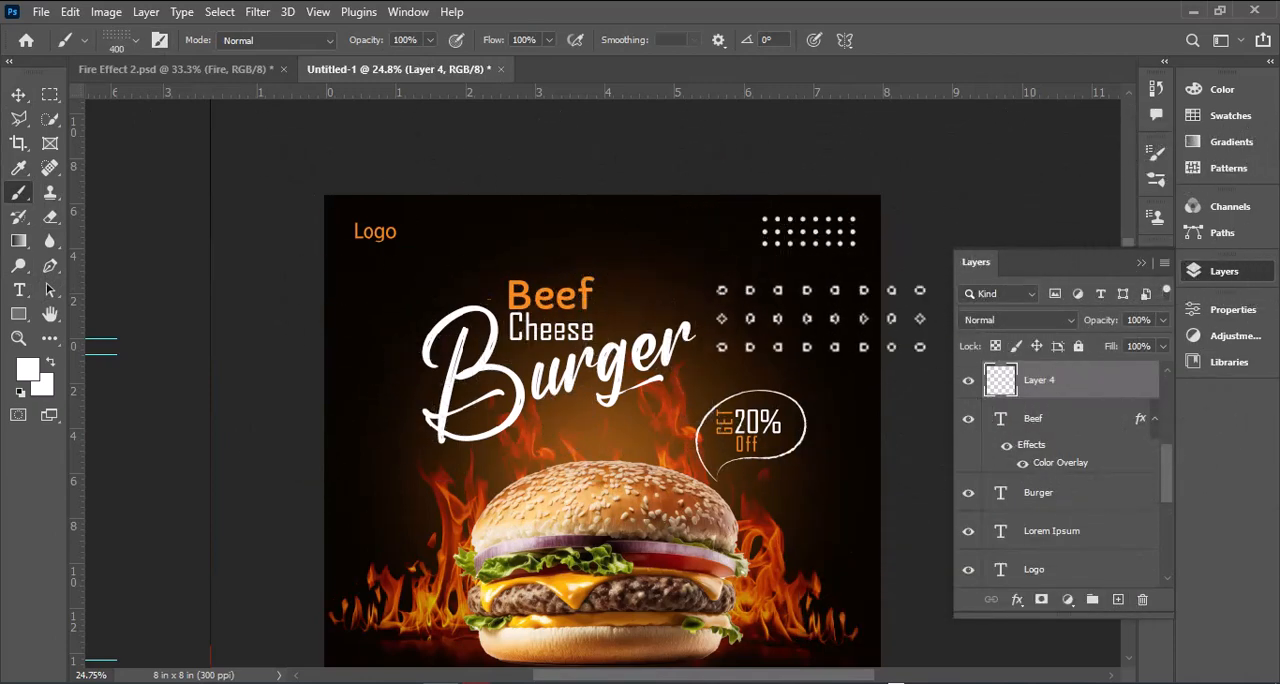
# Step: Apply a color overlay to Layer 4's dot grid in the orange sampled from the "Beef" title
pyautogui.scroll(-3, 821, 317)
pyautogui.doubleClick(1083, 388)
pyautogui.click(691, 370)
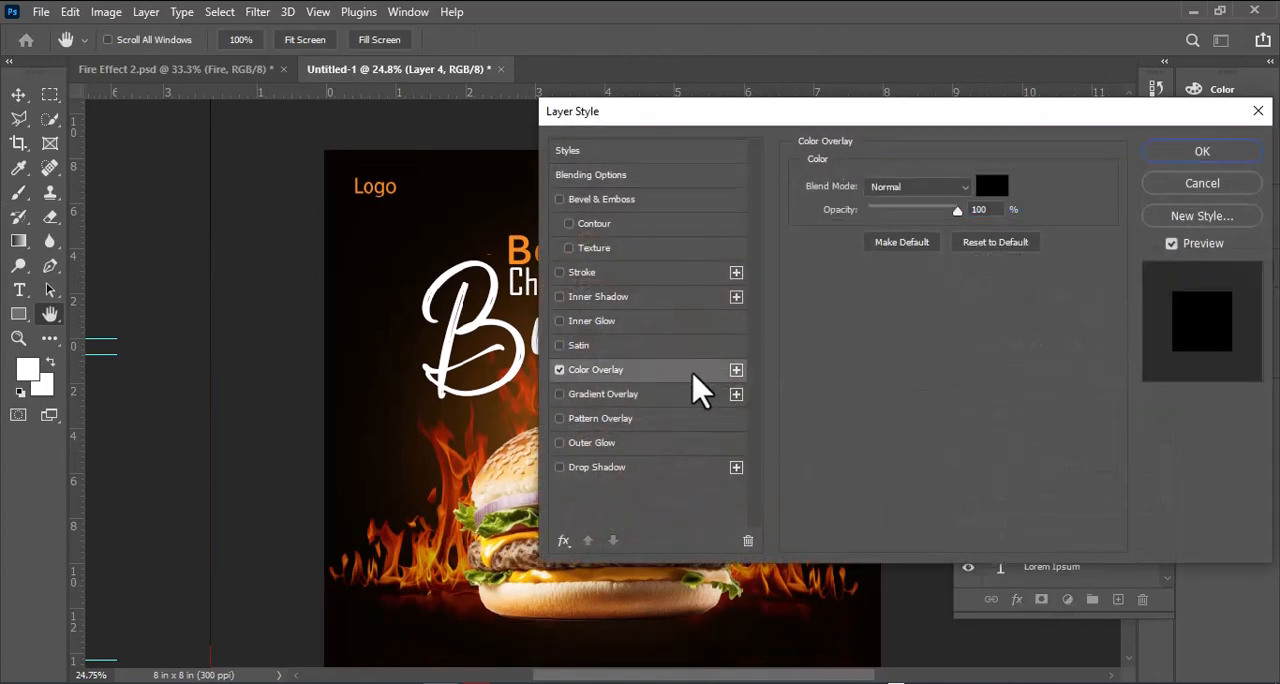
pyautogui.click(991, 186)
pyautogui.click(514, 253)
pyautogui.click(1208, 338)
pyautogui.click(1202, 151)
# Step: Switch the Brush tool to the 30 px soft round tip and close the brush and layer panels
pyautogui.press('b')
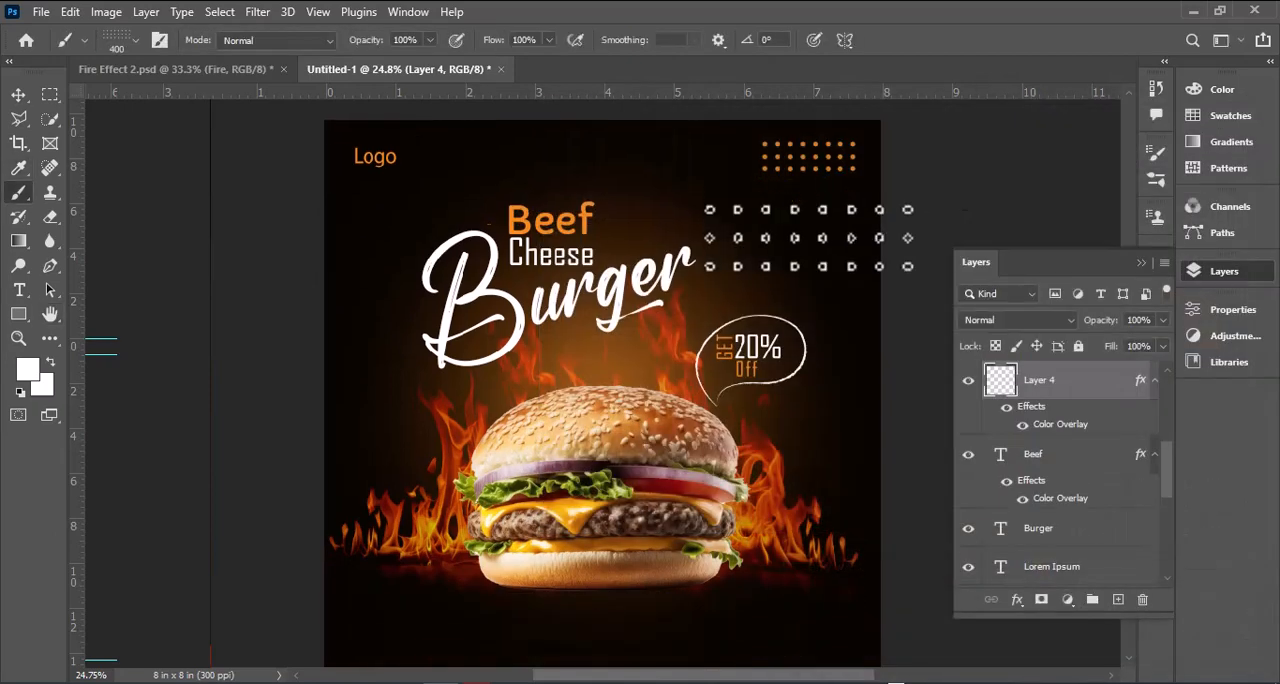
pyautogui.click(159, 40)
pyautogui.scroll(10, 988, 228)
pyautogui.click(953, 185)
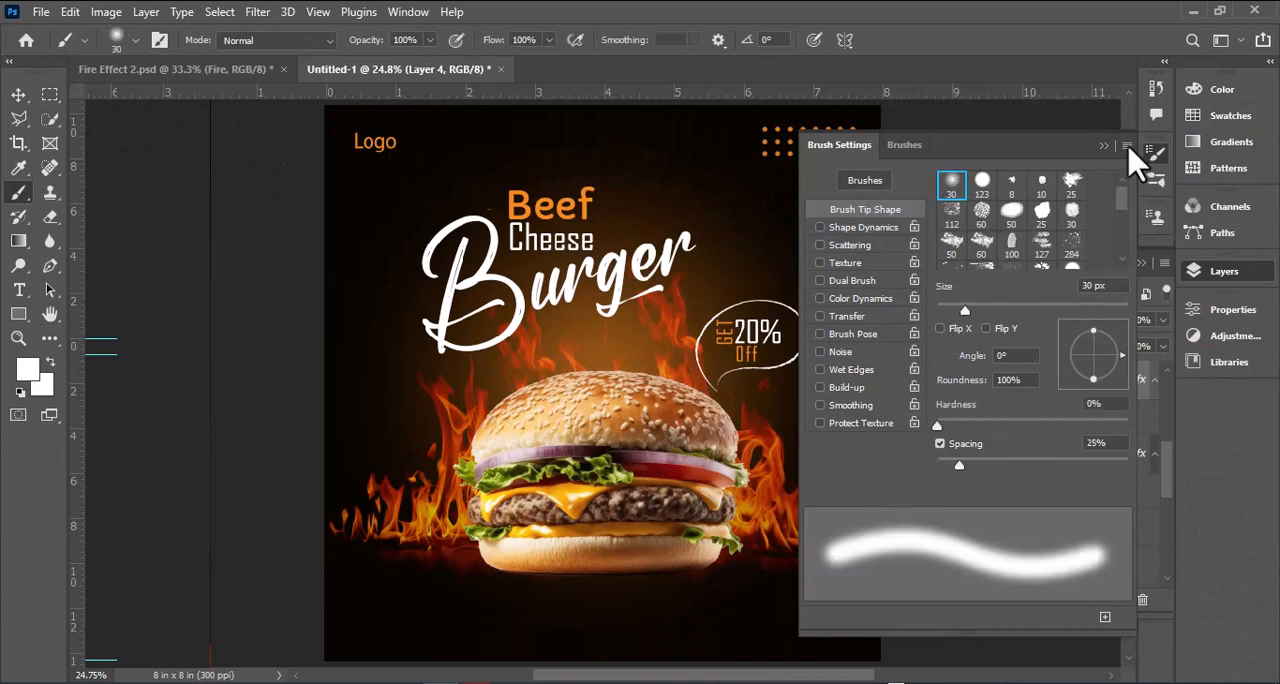
pyautogui.click(1106, 146)
pyautogui.click(1141, 265)
# Step: Draw a vertical line about 1 in long below the burger, near the poster's lower edge
pyautogui.scroll(-4, 890, 343)
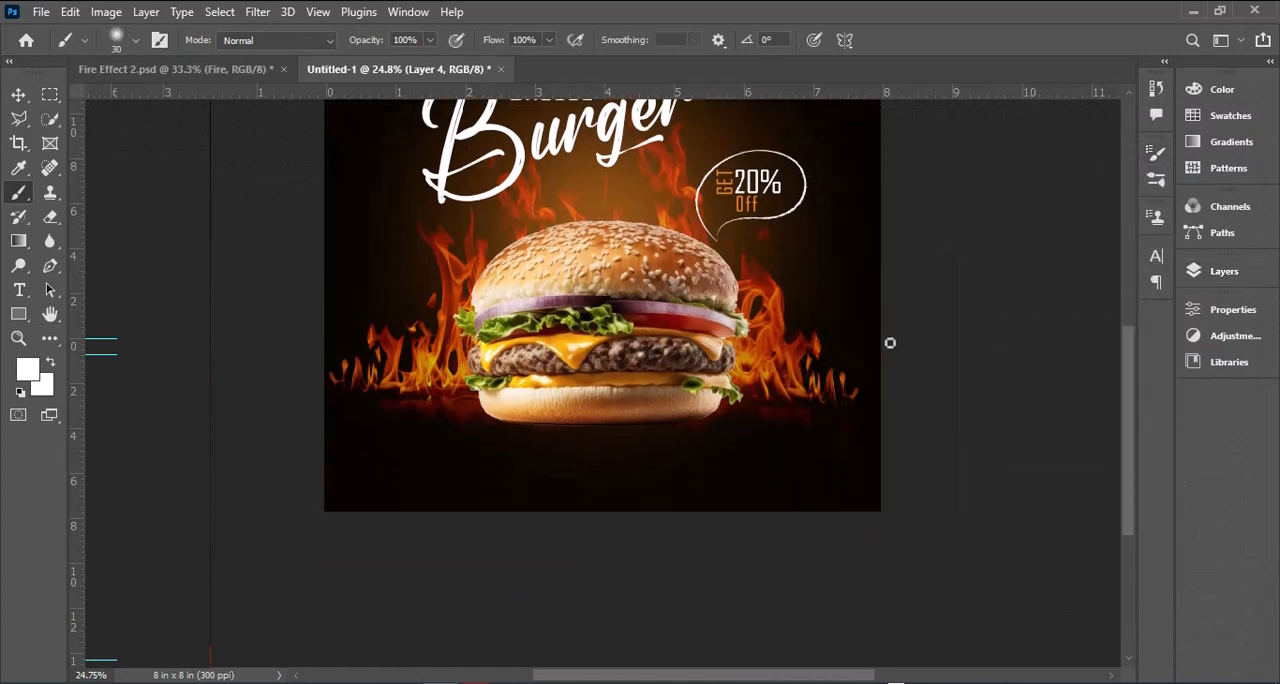
pyautogui.rightClick(18, 313)
pyautogui.click(148, 405)
pyautogui.moveTo(490, 454); pyautogui.dragTo(490, 514)
pyautogui.scroll(2, 491, 520)
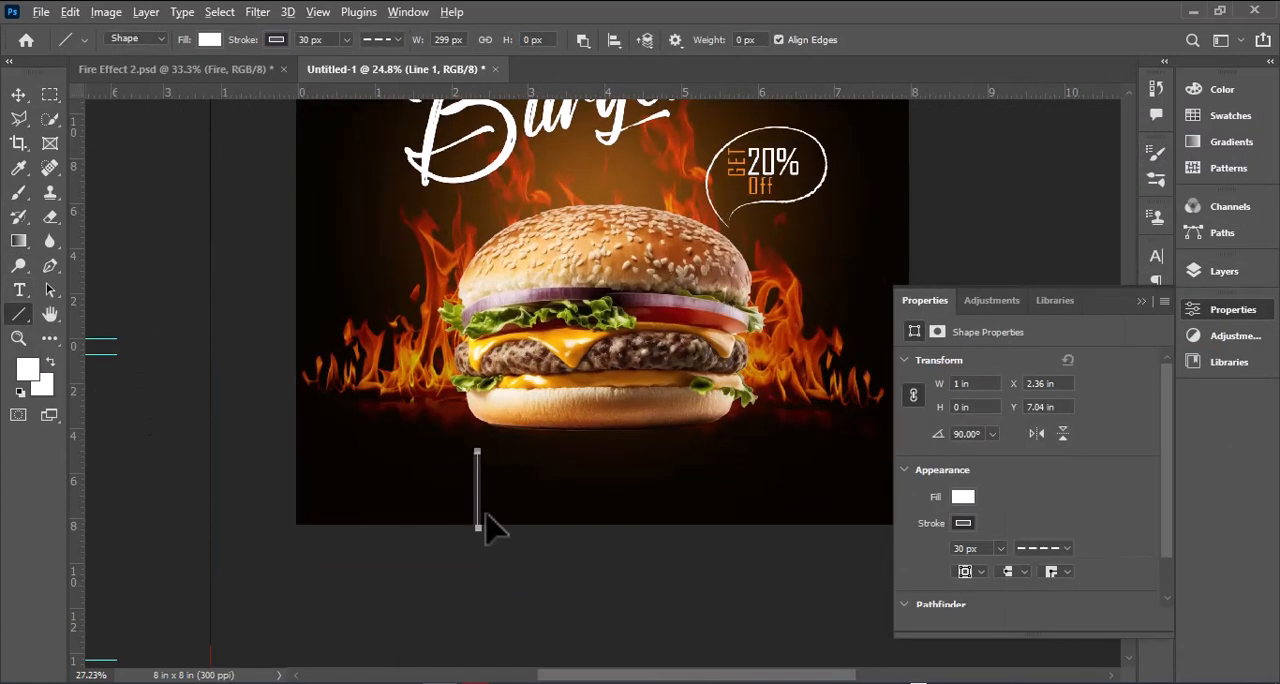
# Step: Color the vertical line's stroke orange and set its width to 10 px
pyautogui.click(966, 526)
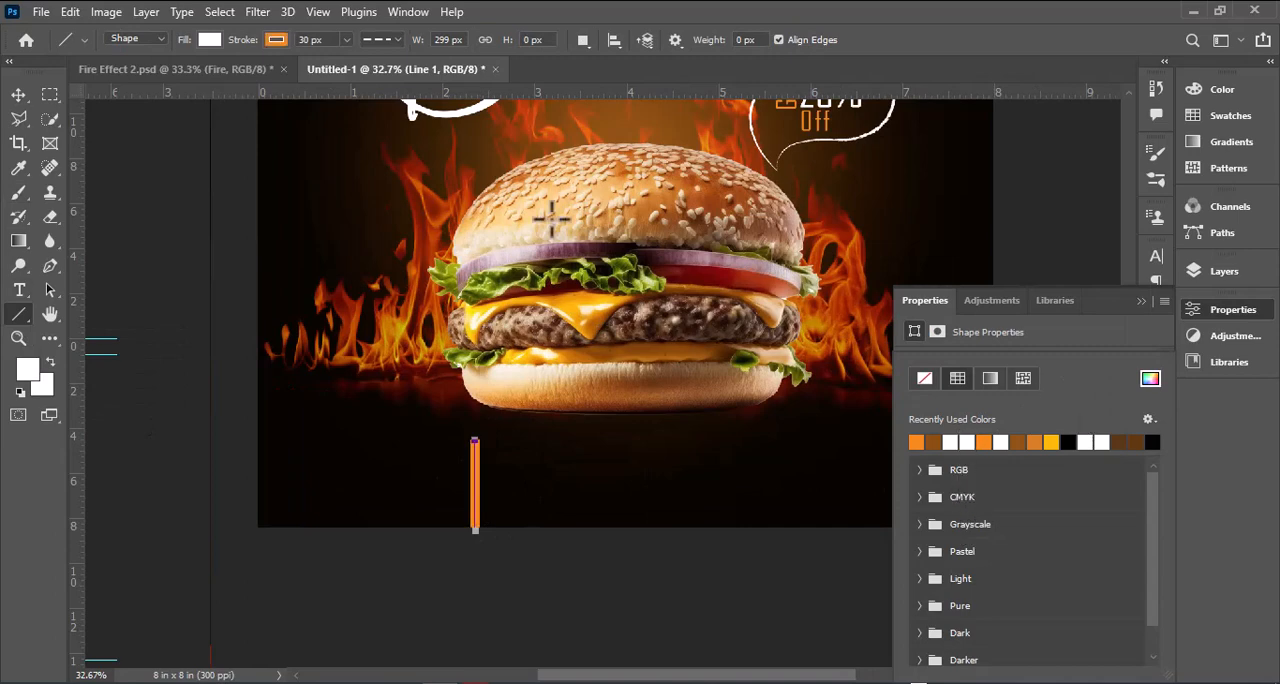
pyautogui.click(295, 41)
pyautogui.click(14, 98)
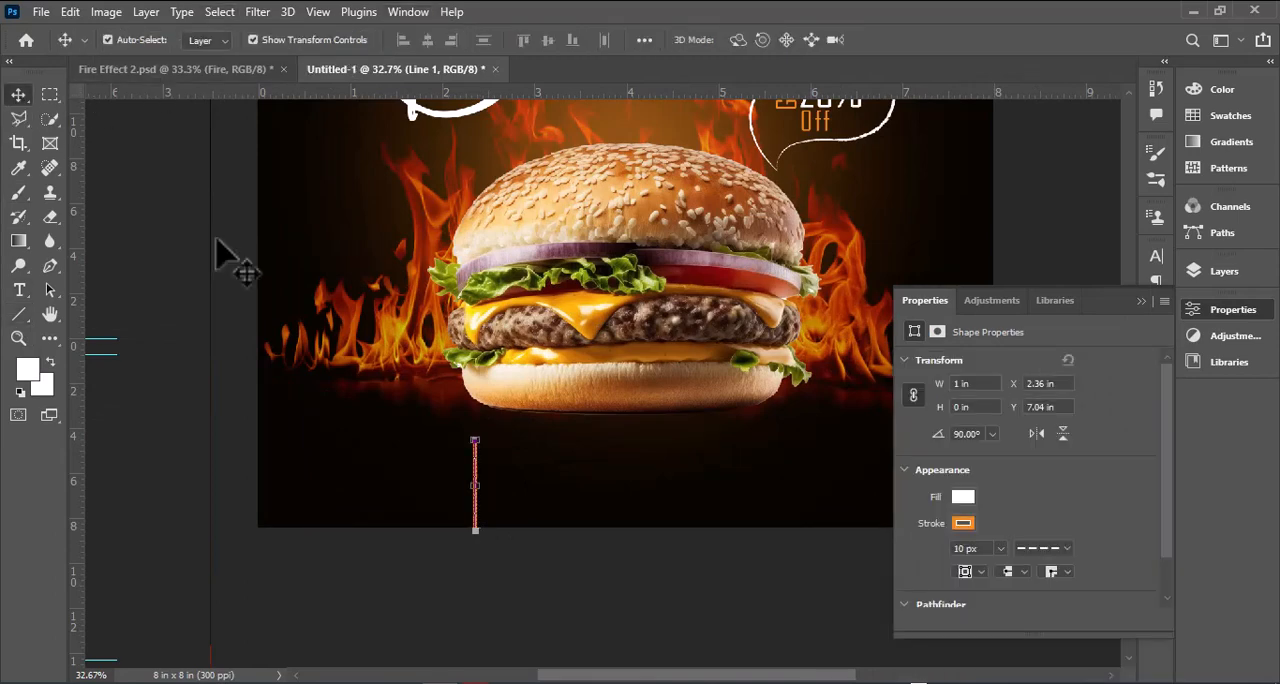
pyautogui.click(631, 598)
# Step: Make the vertical line's stroke solid and set its width to 5 px
pyautogui.scroll(5, 460, 480)
pyautogui.click(488, 492)
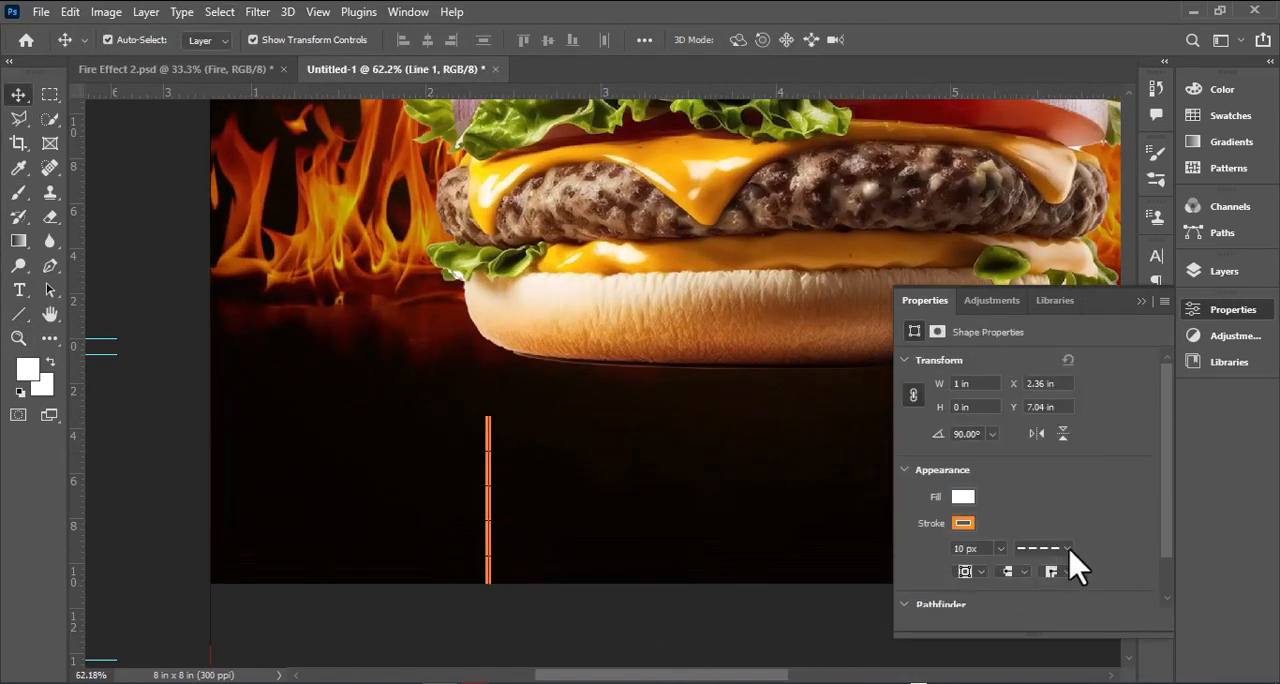
pyautogui.click(1068, 548)
pyautogui.click(1048, 515)
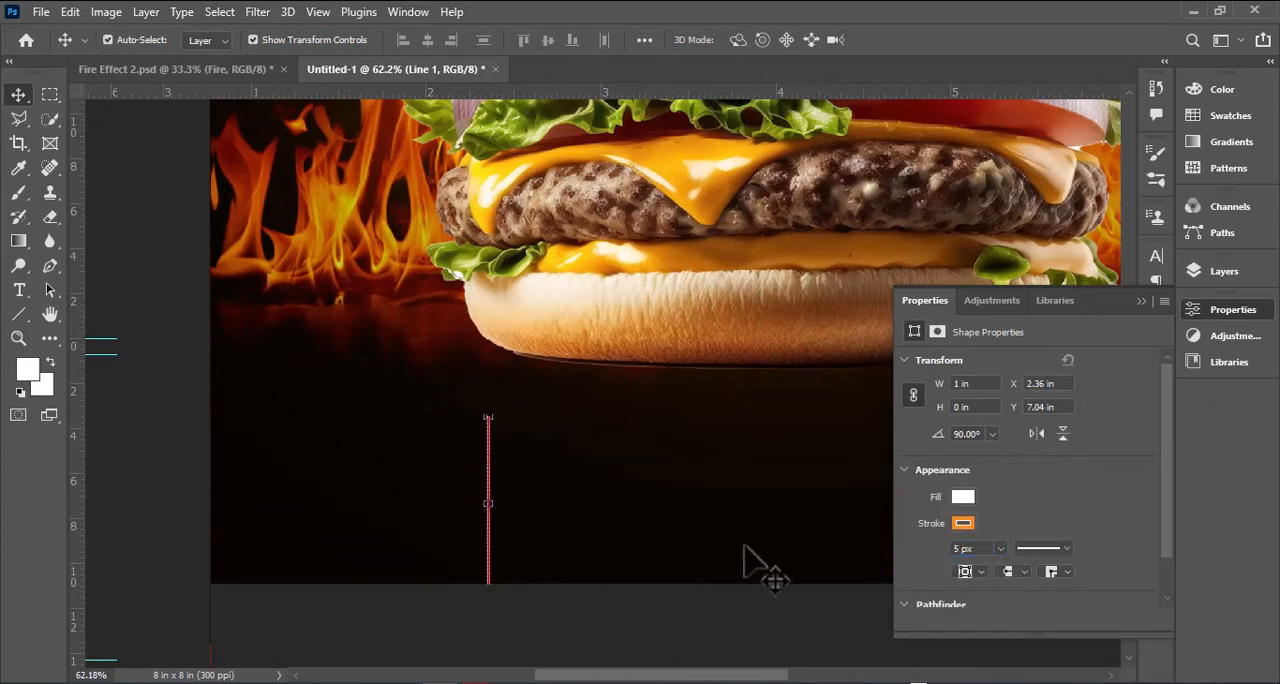
# Step: Try moving the orange vertical line farther right beneath the burger, and undo the move
pyautogui.scroll(4, 490, 425)
pyautogui.scroll(-7, 495, 435)
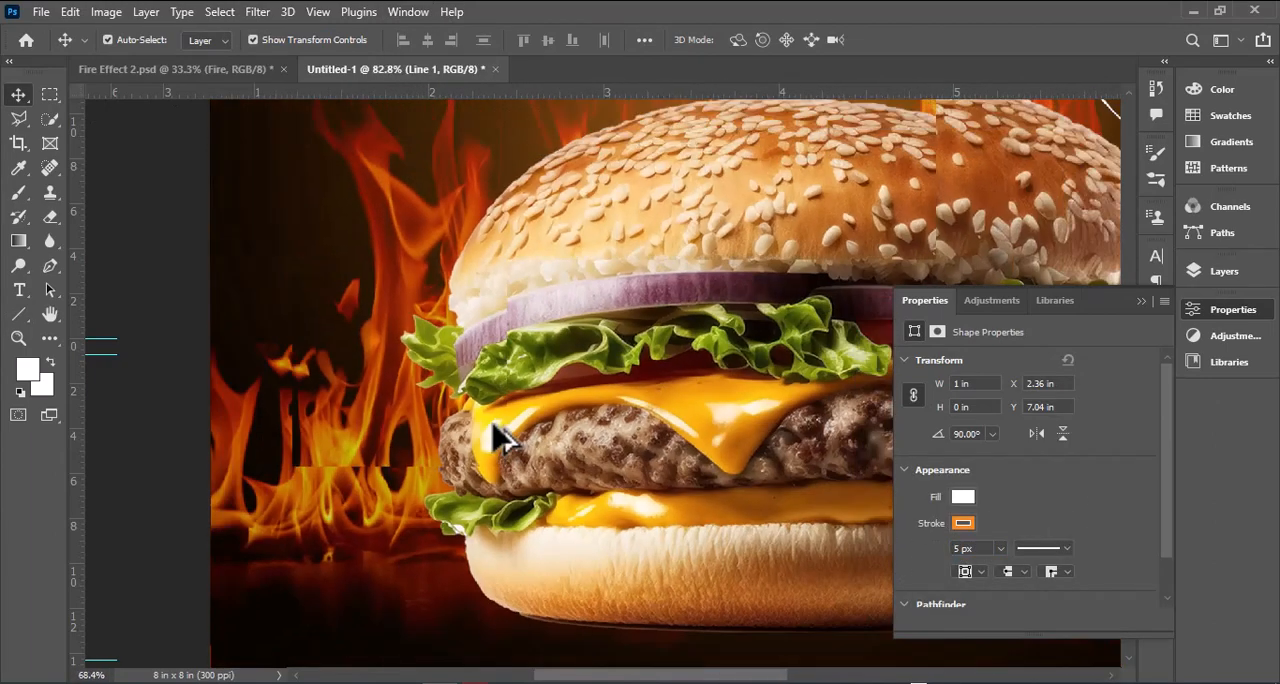
pyautogui.scroll(-3, 495, 480)
pyautogui.scroll(6, 478, 560)
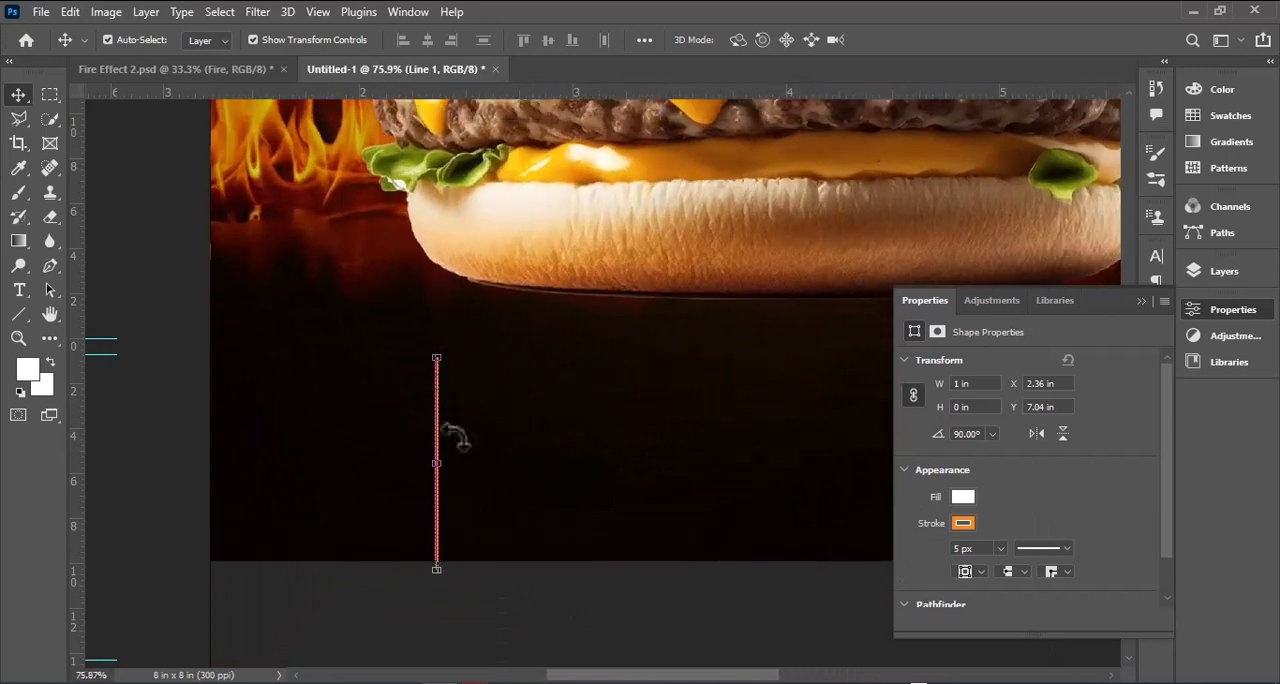
pyautogui.moveTo(437, 357); pyautogui.dragTo(830, 518)
pyautogui.click(450, 513)
pyautogui.hotkey('ctrl', 'z')
pyautogui.click(1140, 301)
pyautogui.scroll(-2, 962, 440)
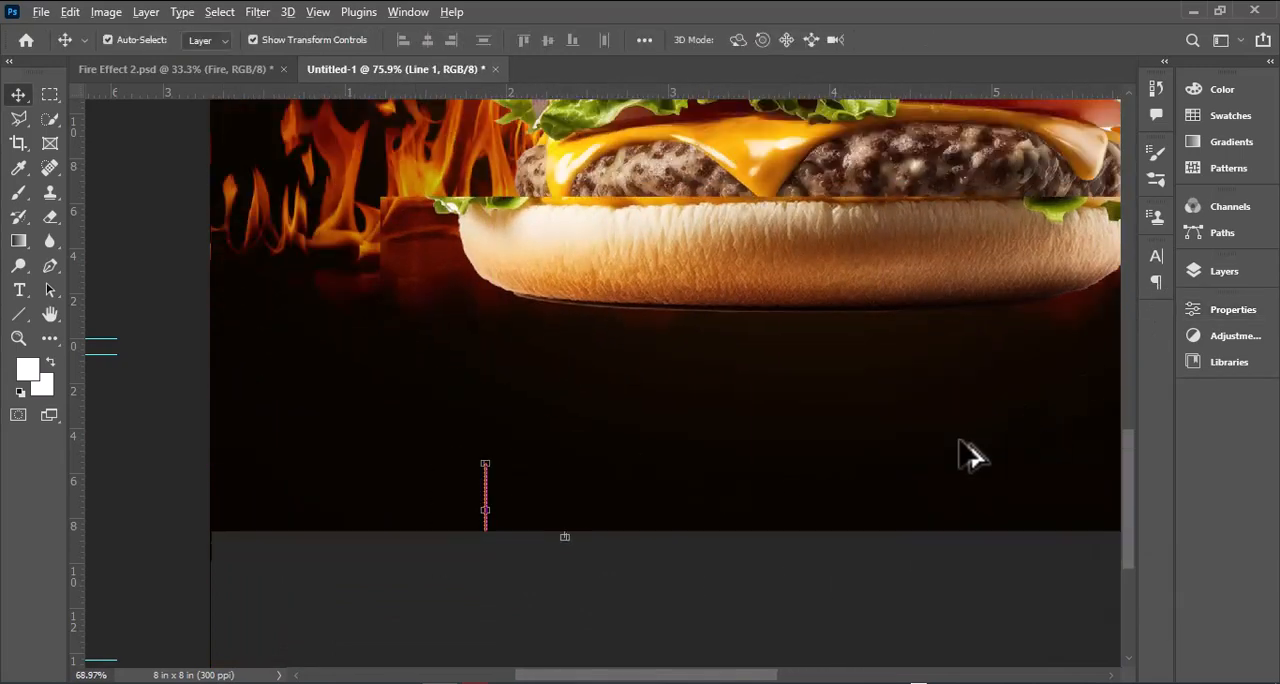
pyautogui.moveTo(733, 678); pyautogui.dragTo(798, 677)
pyautogui.scroll(-5, 706, 582)
pyautogui.scroll(1, 530, 465)
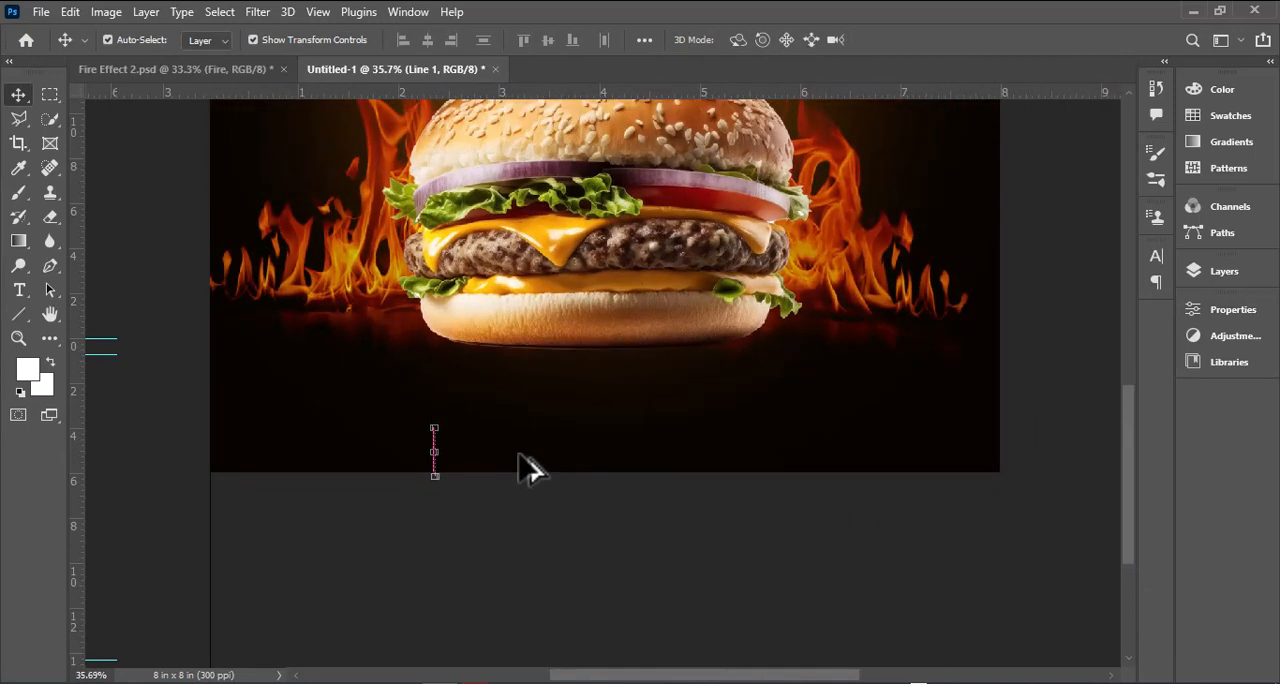
pyautogui.click(437, 455)
pyautogui.rightClick(432, 460)
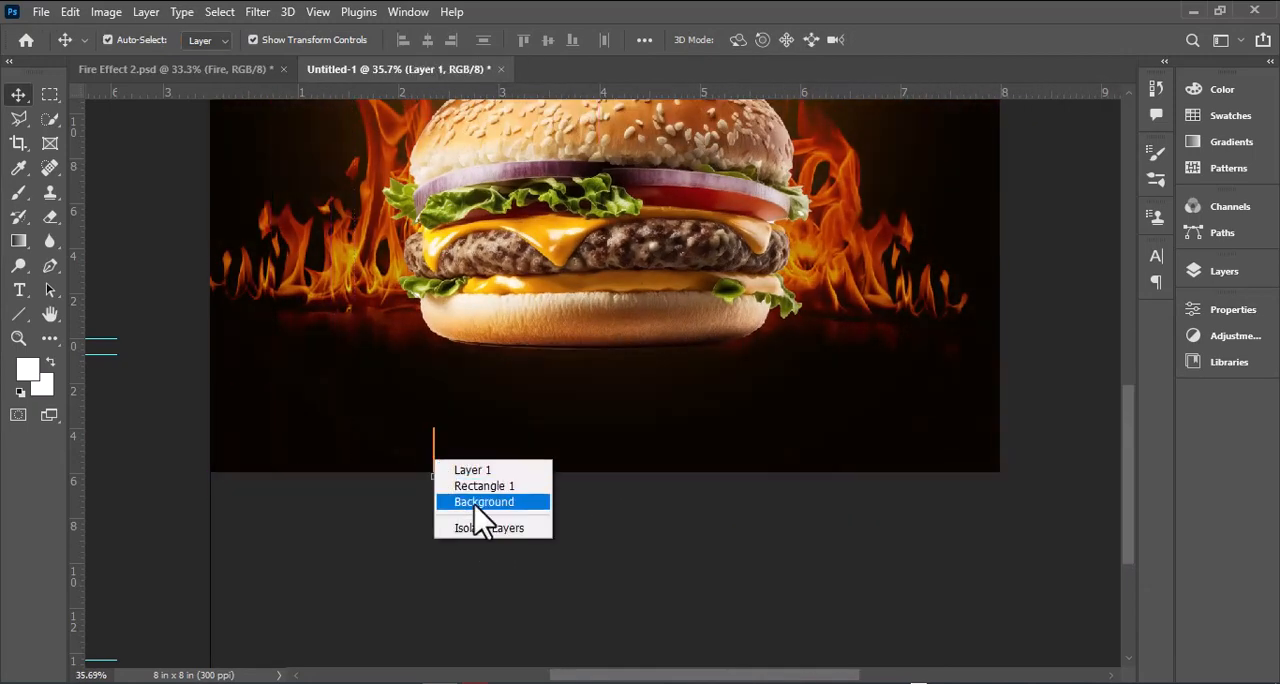
# Step: Duplicate the Line 1 layer and place the copy to the right of the original line
pyautogui.click(1220, 271)
pyautogui.click(433, 447)
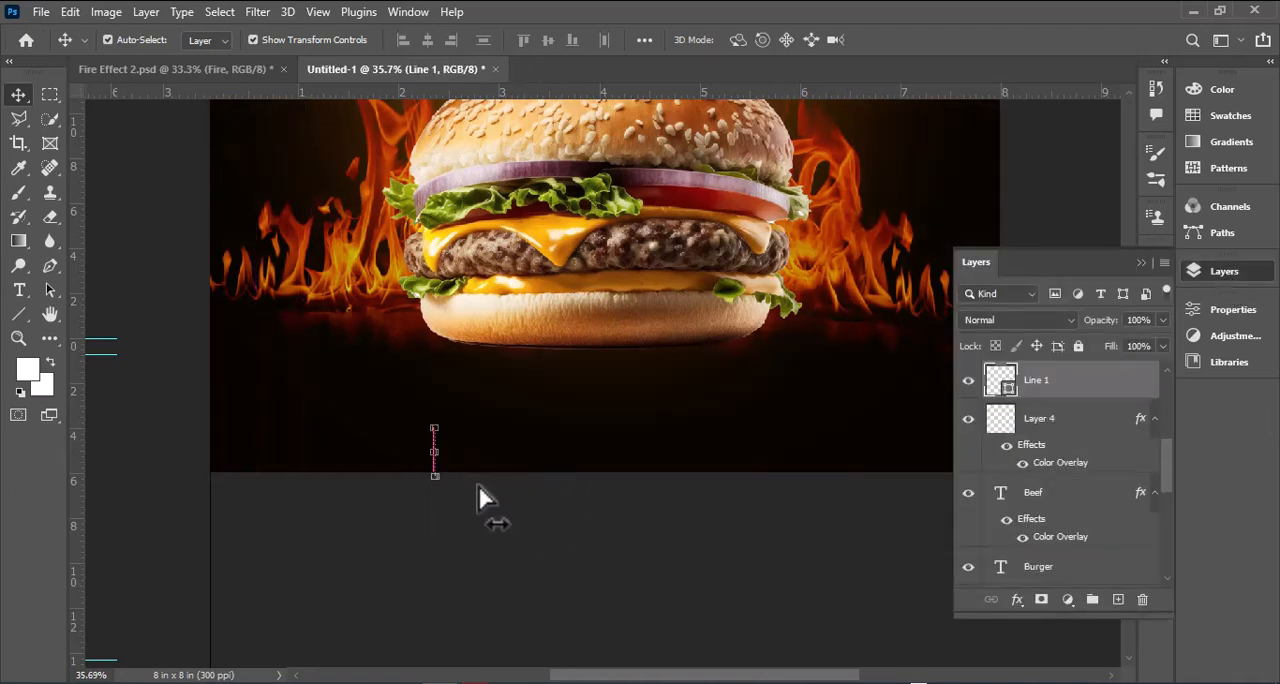
pyautogui.scroll(10, 431, 455)
pyautogui.moveTo(470, 460); pyautogui.dragTo(952, 484)
pyautogui.scroll(-8, 866, 472)
pyautogui.moveTo(659, 676); pyautogui.dragTo(753, 674)
pyautogui.scroll(-5, 656, 342)
pyautogui.click(1142, 265)
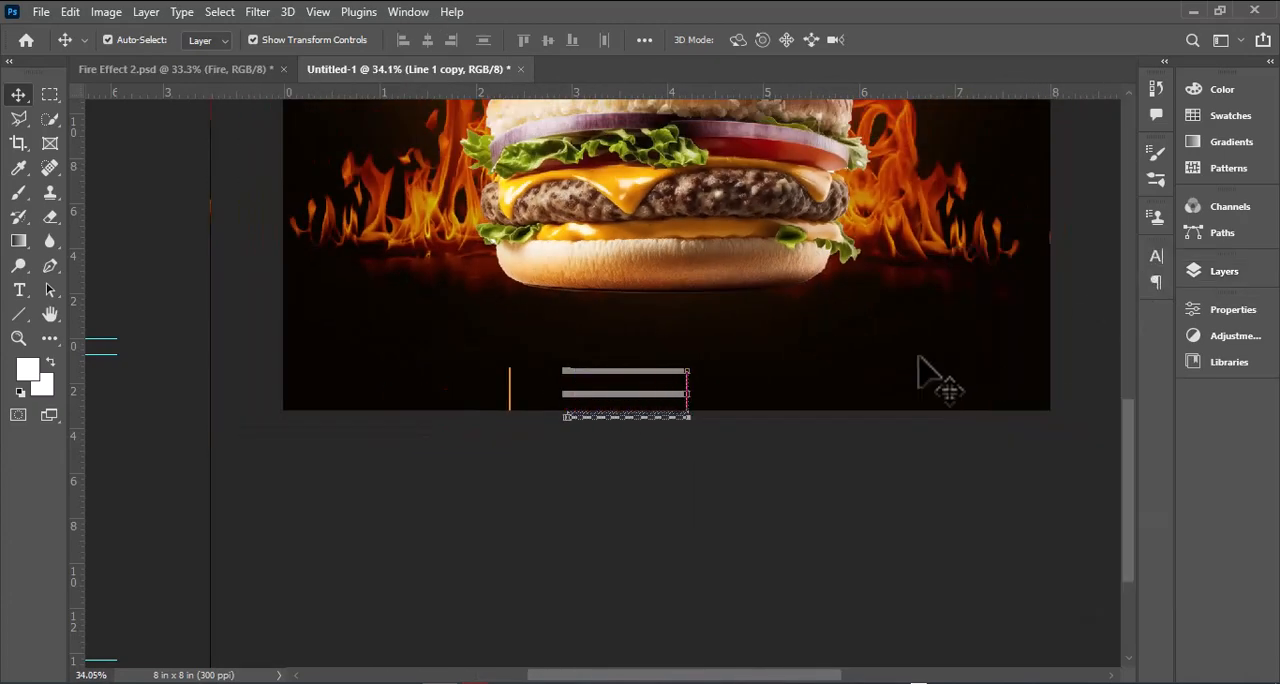
# Step: Shift the duplicate line horizontally to about 5.5 in from the poster's left edge
pyautogui.hotkey('shift', 'Right')
pyautogui.hotkey('shift', 'Right')
pyautogui.hotkey('shift', 'Right')
pyautogui.hotkey('shift', 'Right')
pyautogui.hotkey('shift', 'Right')
pyautogui.hotkey('shift', 'Right')
pyautogui.hotkey('shift', 'Right')
pyautogui.hotkey('shift', 'Right')
pyautogui.hotkey('shift', 'Right')
pyautogui.hotkey('shift', 'Right')
pyautogui.hotkey('shift', 'Right')
pyautogui.hotkey('shift', 'Right')
pyautogui.hotkey('shift', 'Right')
pyautogui.hotkey('shift', 'Right')
pyautogui.hotkey('shift', 'Right')
pyautogui.hotkey('shift', 'Right')
pyautogui.hotkey('shift', 'Right')
pyautogui.hotkey('shift', 'Right')
pyautogui.hotkey('shift', 'Right')
pyautogui.hotkey('shift', 'Right')
pyautogui.scroll(-1, 919, 357)
pyautogui.scroll(2, 919, 357)
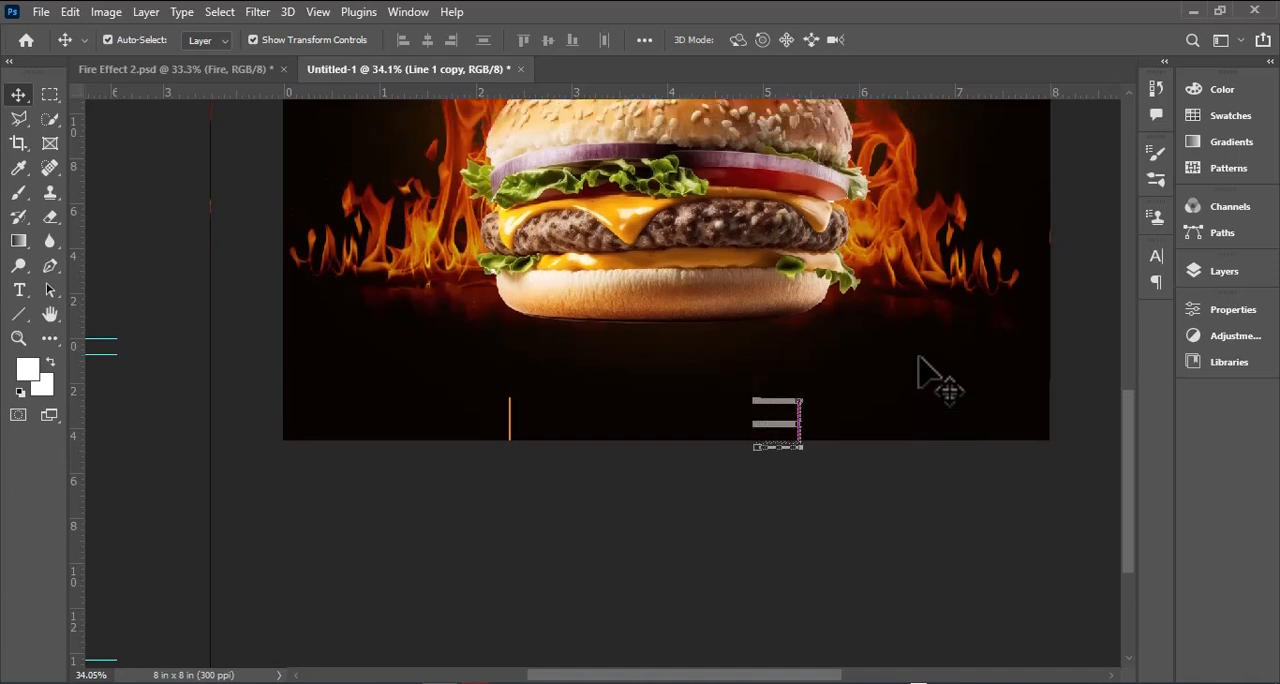
pyautogui.click(898, 446)
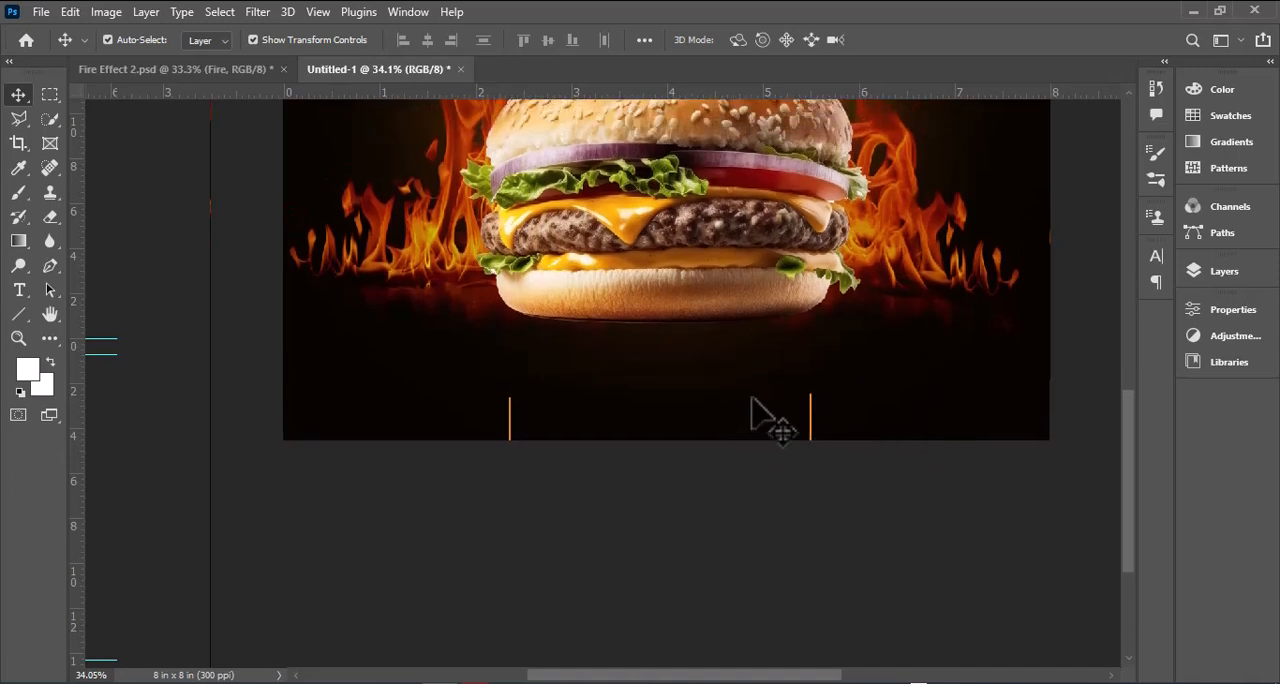
# Step: Draw a rectangle about 1.15 × 0.38 in below the left flames and round its corners to 0.19 in
pyautogui.scroll(1, 766, 414)
pyautogui.click(18, 314)
pyautogui.click(77, 313)
pyautogui.moveTo(314, 320); pyautogui.dragTo(447, 363)
pyautogui.click(19, 96)
pyautogui.scroll(5, 320, 345)
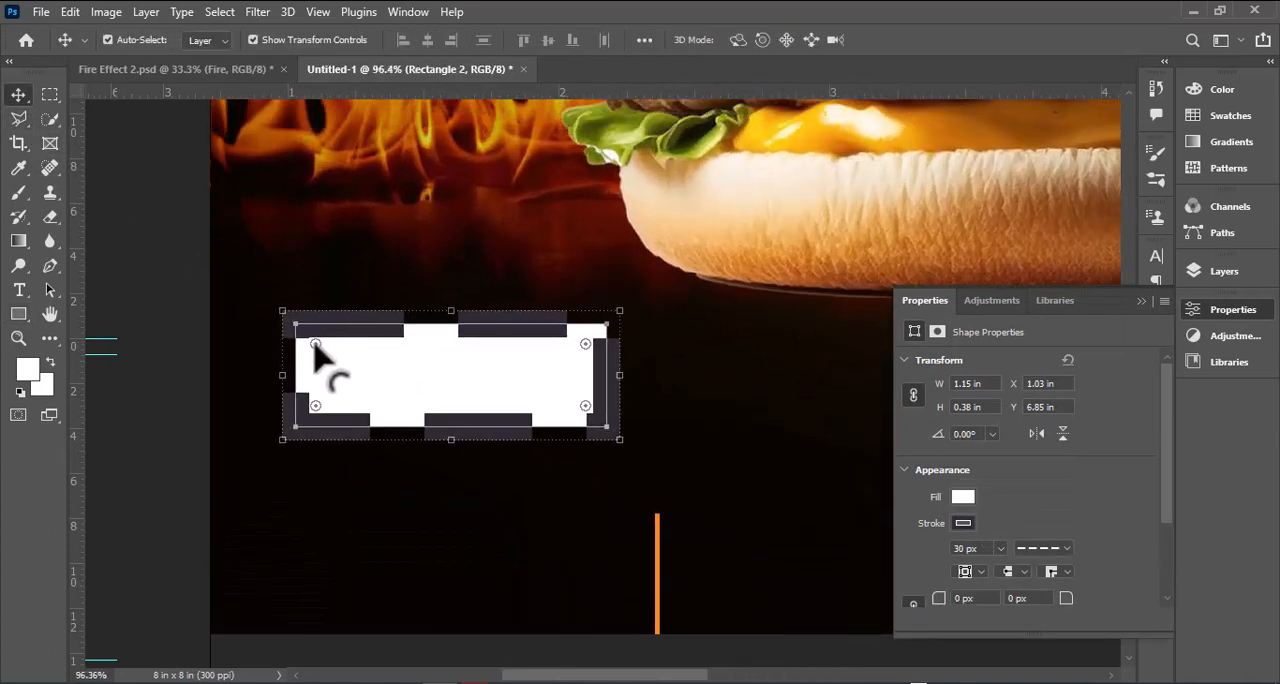
pyautogui.moveTo(316, 345); pyautogui.dragTo(350, 374)
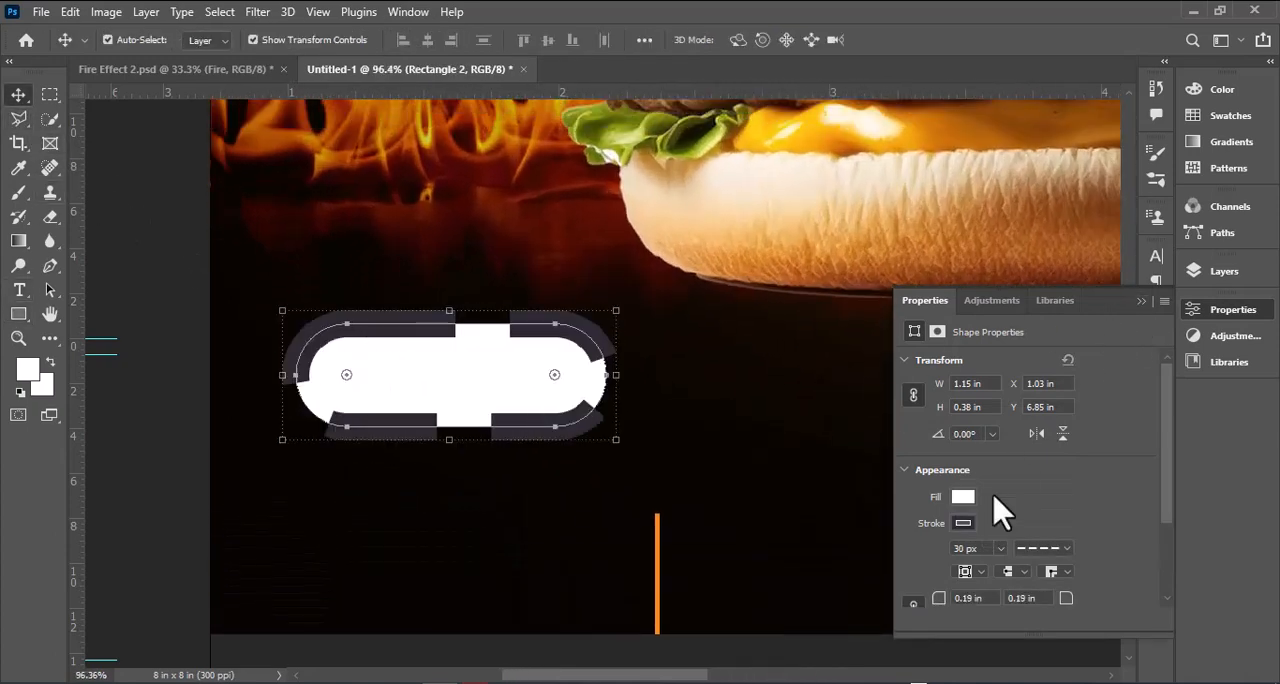
# Step: Give the rounded rectangle an orange fill without a stroke, and reduce its height slightly
pyautogui.moveTo(1000, 550); pyautogui.dragTo(963, 545)
pyautogui.click(963, 523)
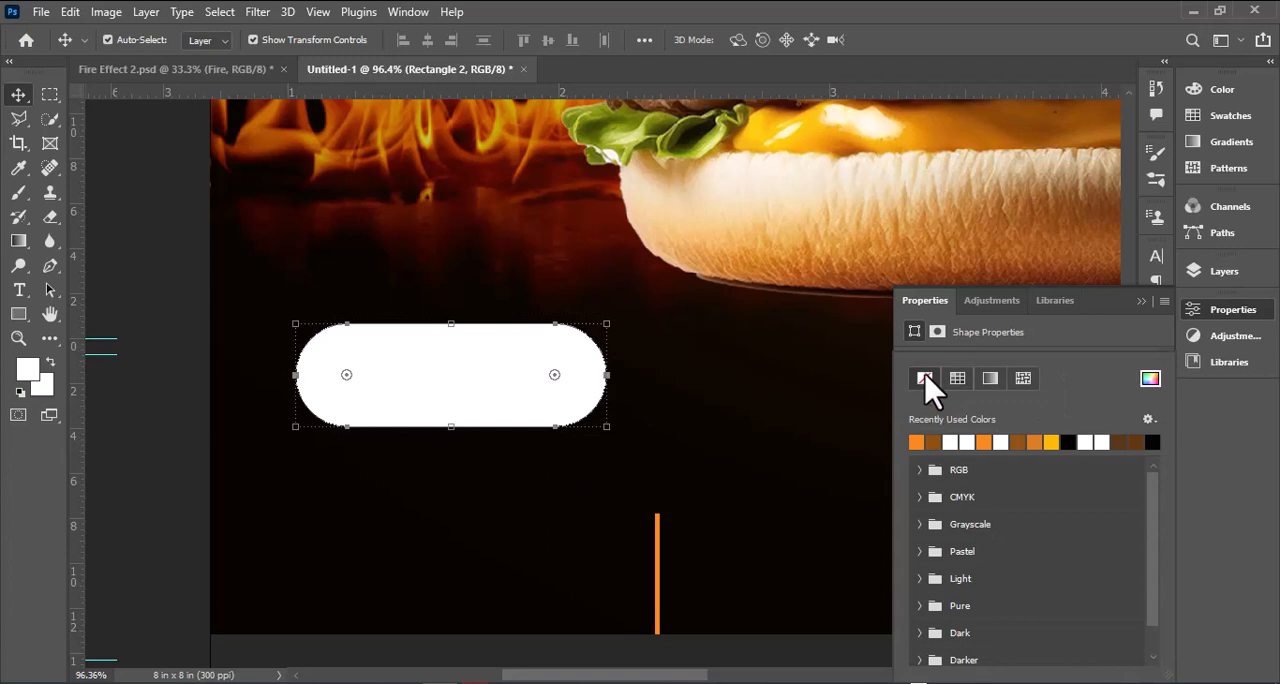
pyautogui.click(983, 441)
pyautogui.click(1233, 309)
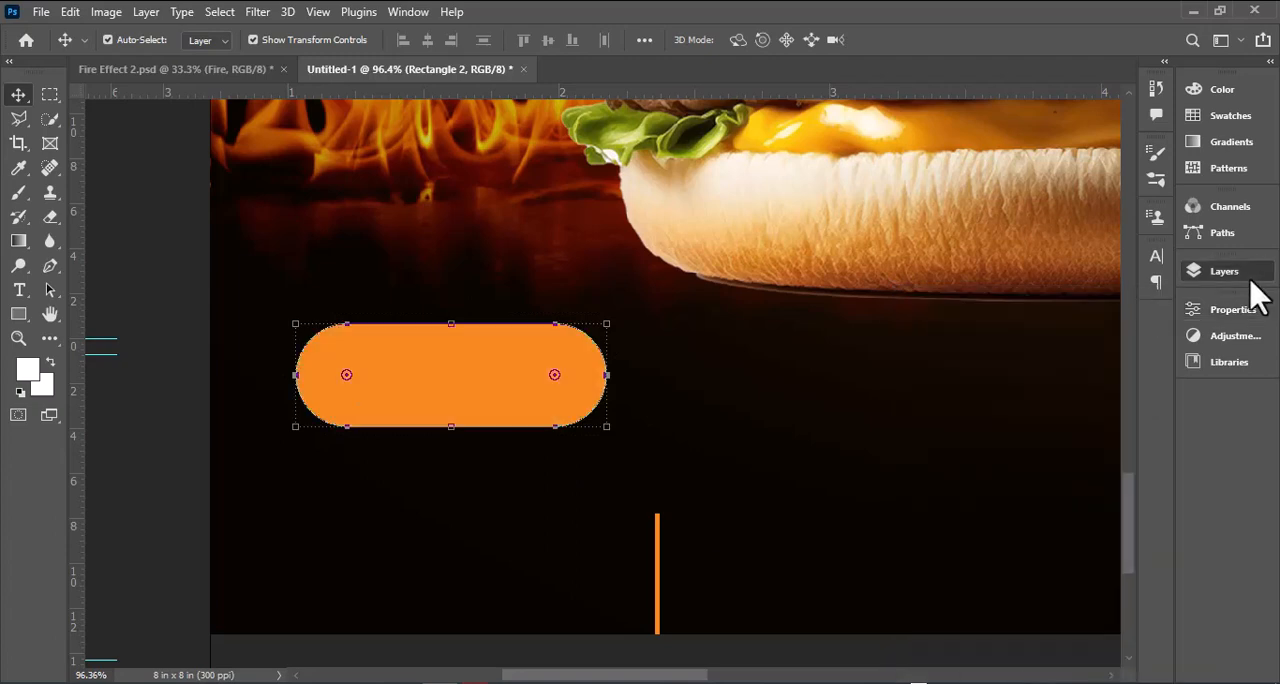
pyautogui.click(1224, 271)
pyautogui.moveTo(452, 324); pyautogui.dragTo(450, 350)
# Step: Add the white text "Orger" in Agency FB, enlarge it to 13.25 pt and place it on the orange pill
pyautogui.click(18, 290)
pyautogui.click(370, 286)
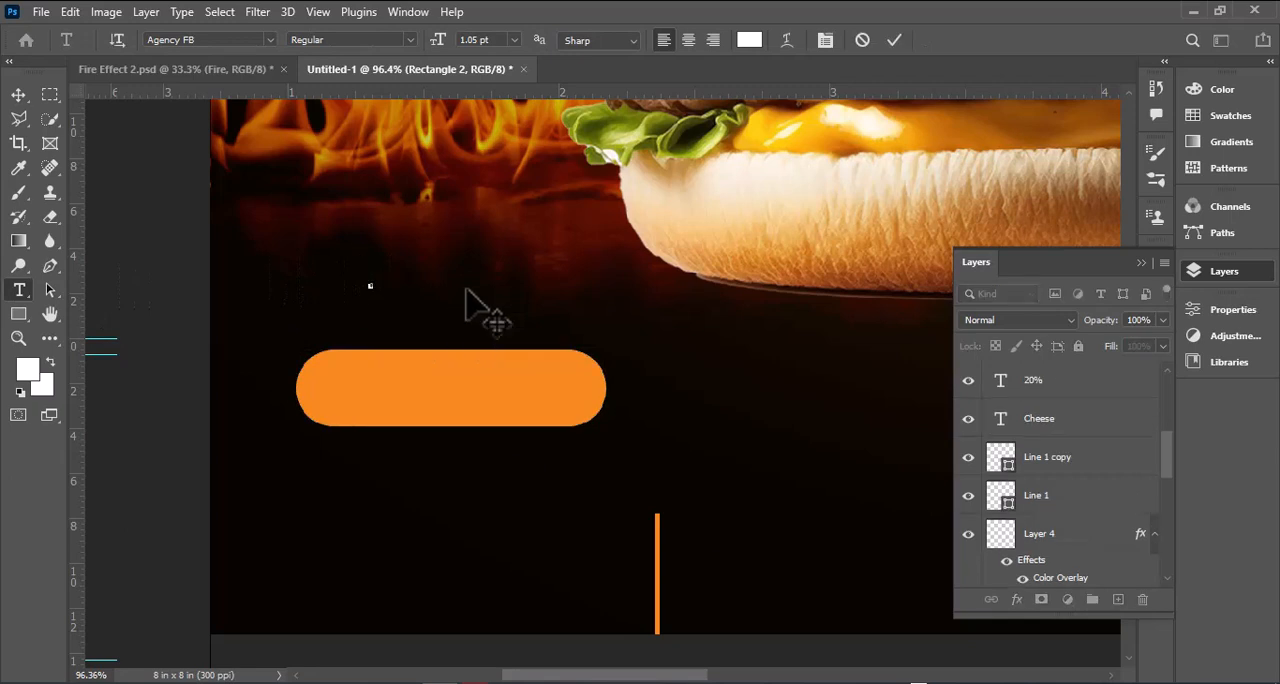
pyautogui.click(18, 96)
pyautogui.moveTo(380, 290); pyautogui.dragTo(459, 338)
pyautogui.moveTo(446, 309); pyautogui.dragTo(438, 384)
# Step: Replace the text on the orange pill with "ORDER NOW"
pyautogui.click(18, 290)
pyautogui.doubleClick(430, 388)
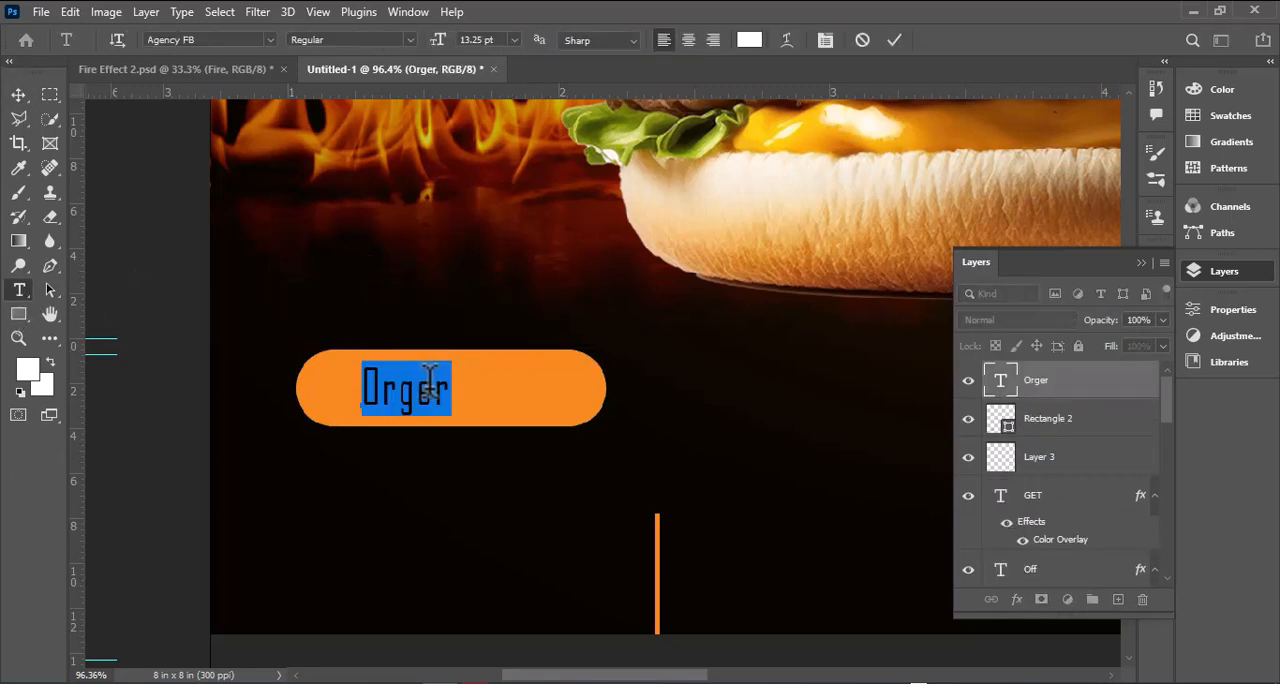
pyautogui.write('or')
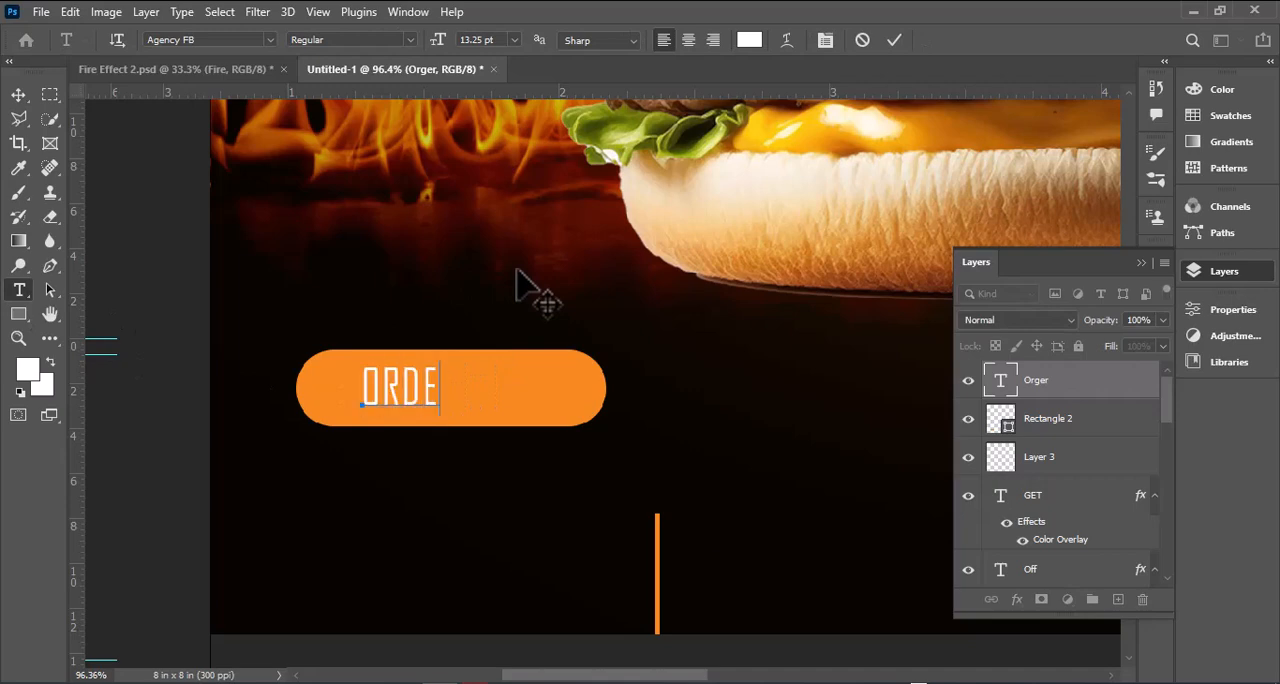
# Step: Color the "ORDER NOW" text black (000000) and set its font style to Bold
pyautogui.hotkey('ctrl', 'a')
pyautogui.click(749, 40)
pyautogui.write('000000')
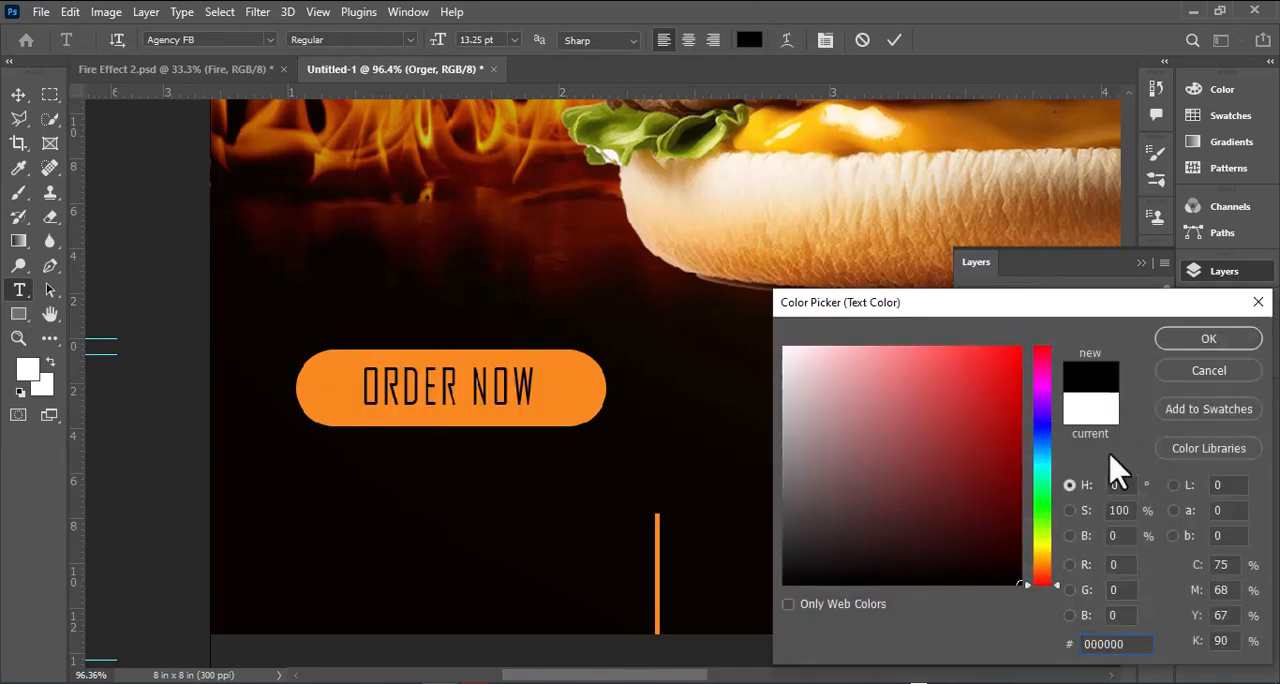
pyautogui.click(1206, 337)
pyautogui.click(410, 40)
pyautogui.click(310, 106)
pyautogui.click(18, 96)
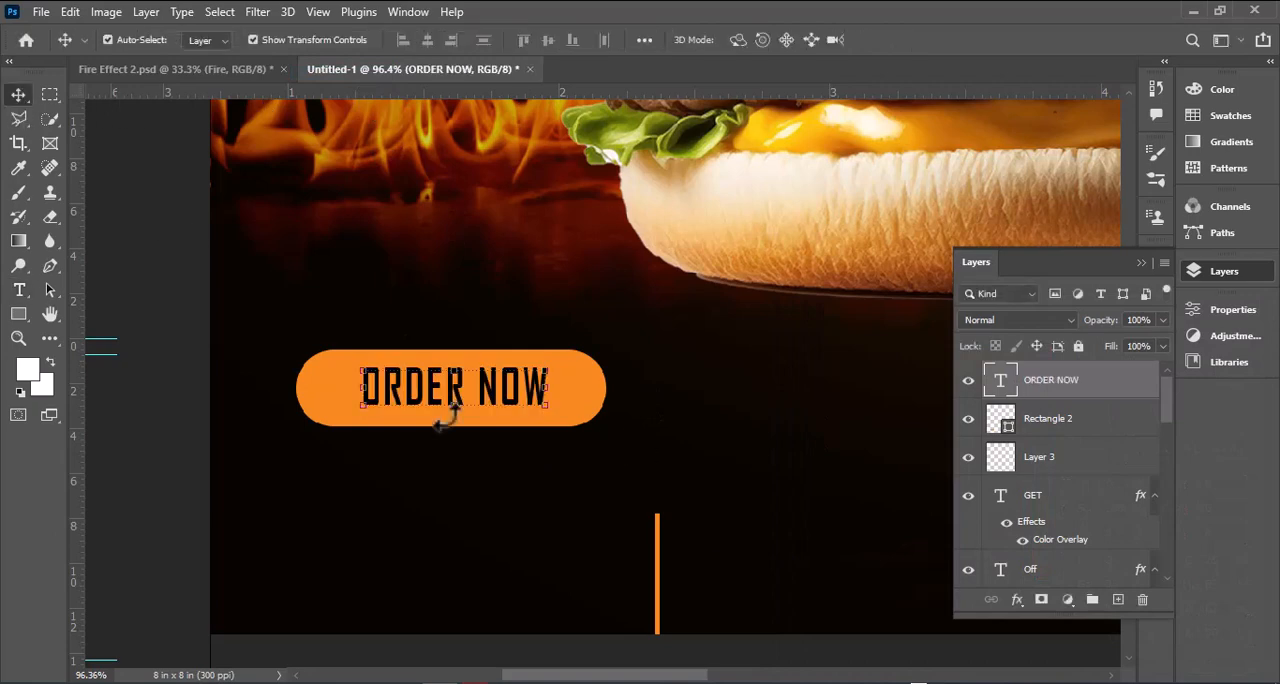
# Step: Resize the "ORDER NOW" text and center it on the orange pill
pyautogui.moveTo(353, 420); pyautogui.dragTo(346, 418)
pyautogui.click(588, 400)
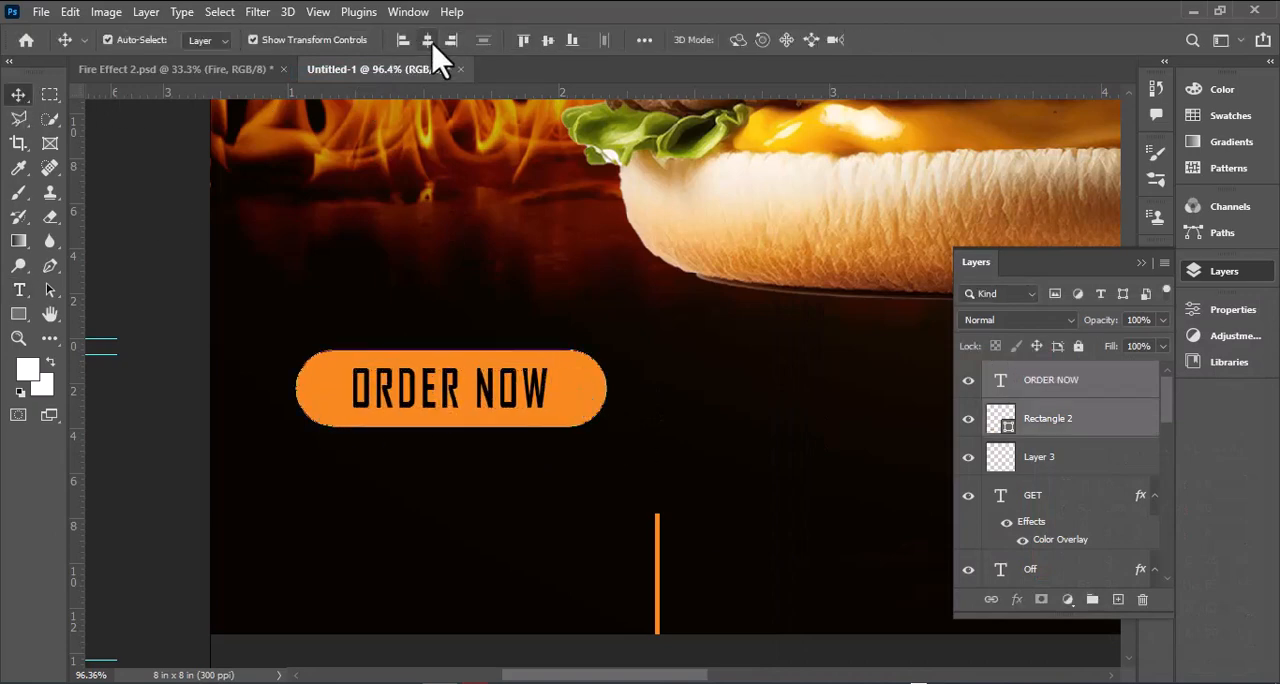
pyautogui.click(557, 380)
pyautogui.scroll(-1, 557, 368)
pyautogui.hotkey('ctrl', 't')
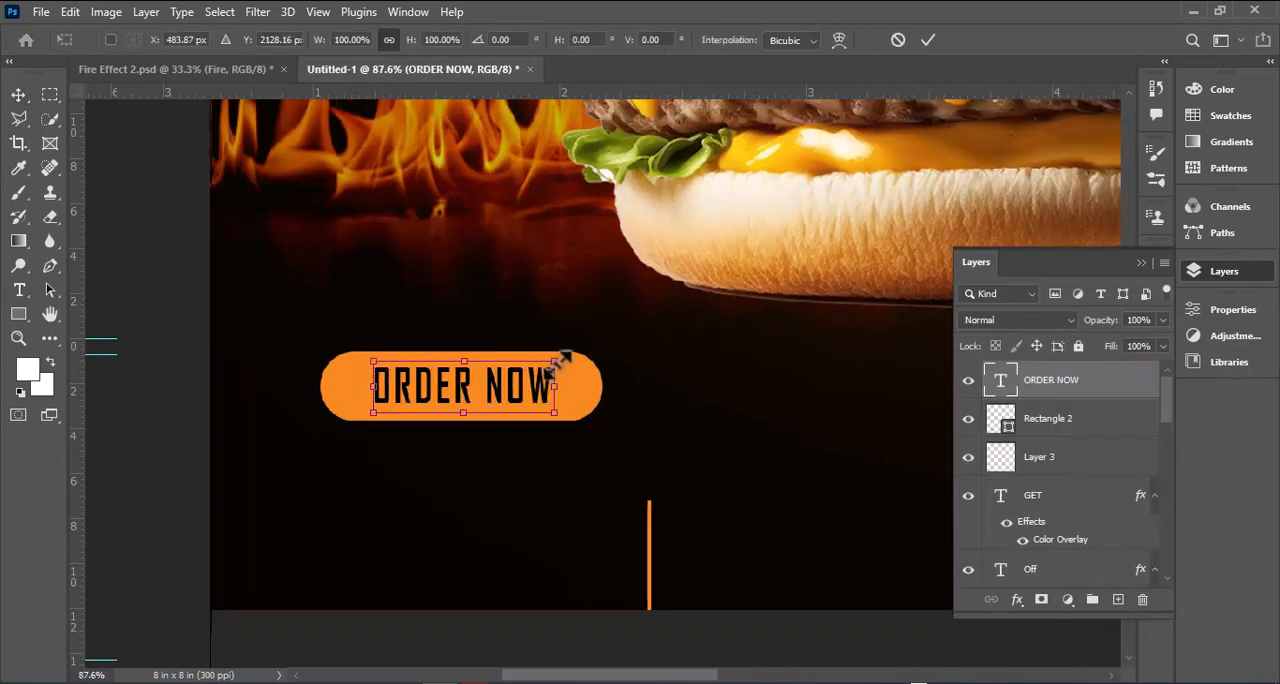
pyautogui.moveTo(558, 366)
pyautogui.mouseDown()
pyautogui.moveTo(592, 360)
pyautogui.moveTo(551, 347)
pyautogui.mouseUp()
pyautogui.press('Return')
pyautogui.keyDown('shift'); pyautogui.click(583, 376); pyautogui.keyUp('shift')
pyautogui.scroll(-5, 583, 376)
pyautogui.press('Return')
pyautogui.click(566, 389)
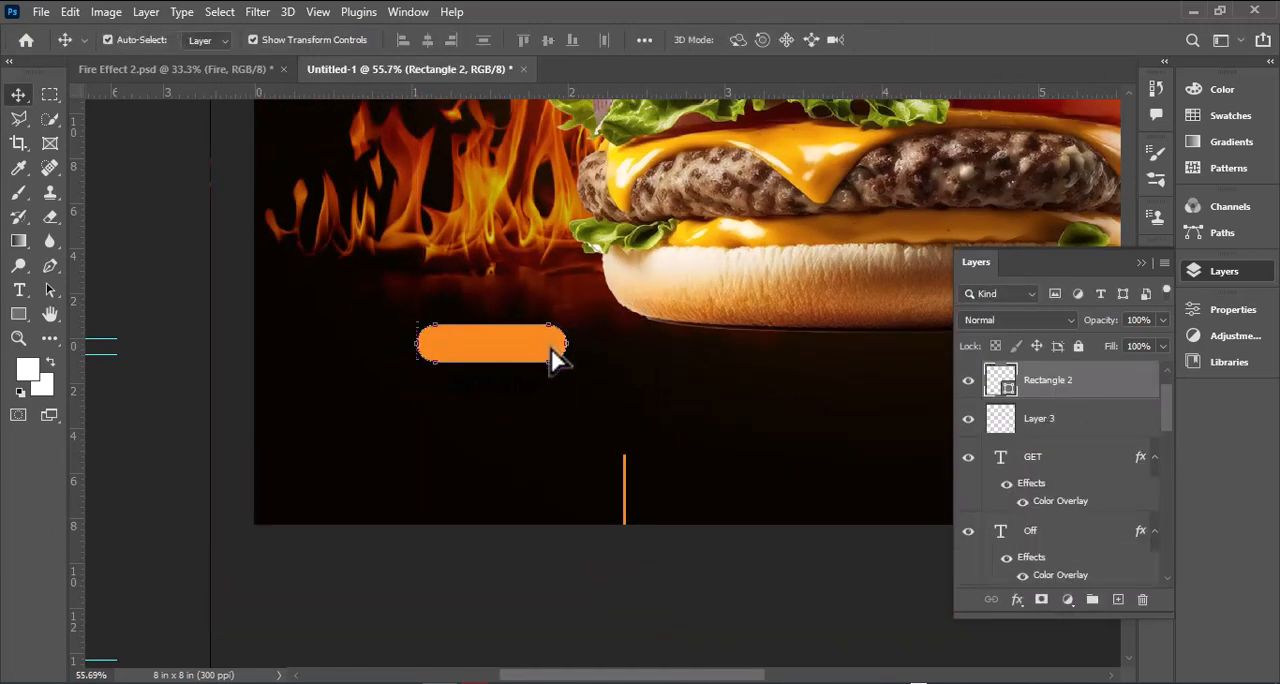
pyautogui.hotkey('ctrl', 'z')
# Step: Scale the "ORDER NOW" text down a little more, then align its center with the Rectangle 2 pill
pyautogui.scroll(7, 524, 358)
pyautogui.click(677, 346)
pyautogui.click(532, 418)
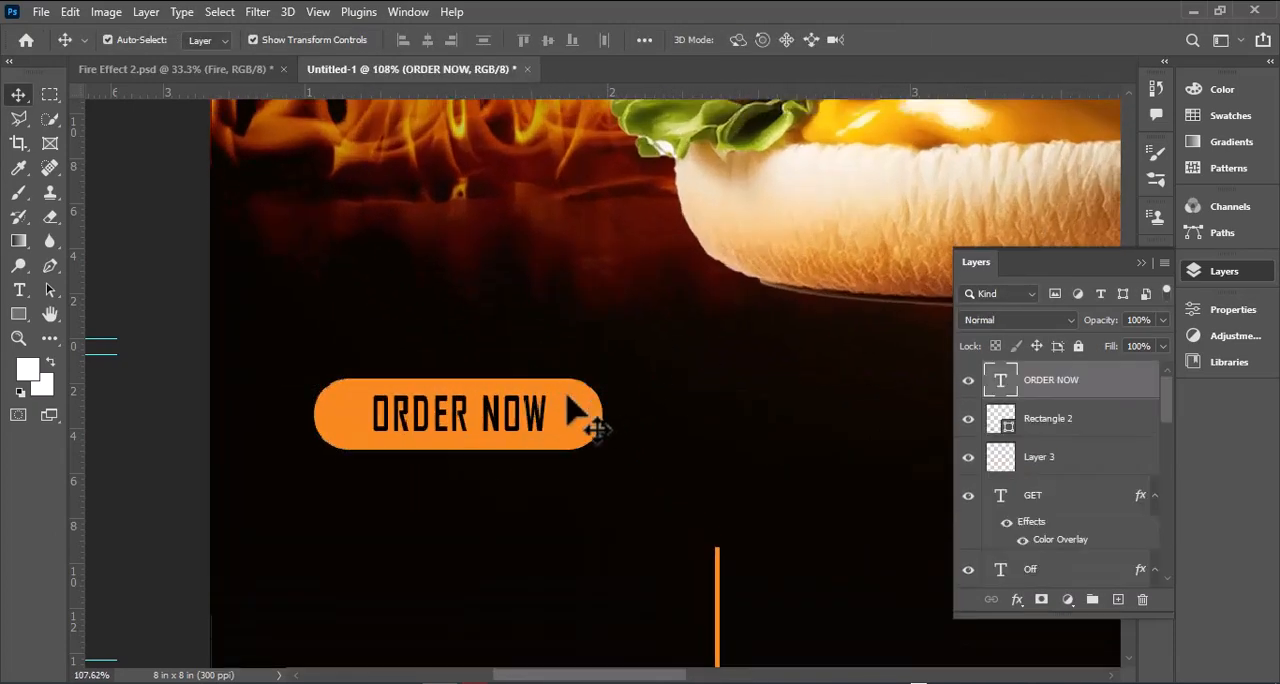
pyautogui.scroll(1, 567, 396)
pyautogui.moveTo(553, 404); pyautogui.dragTo(543, 412)
pyautogui.press('Return')
pyautogui.keyDown('shift'); pyautogui.click(569, 418); pyautogui.keyUp('shift')
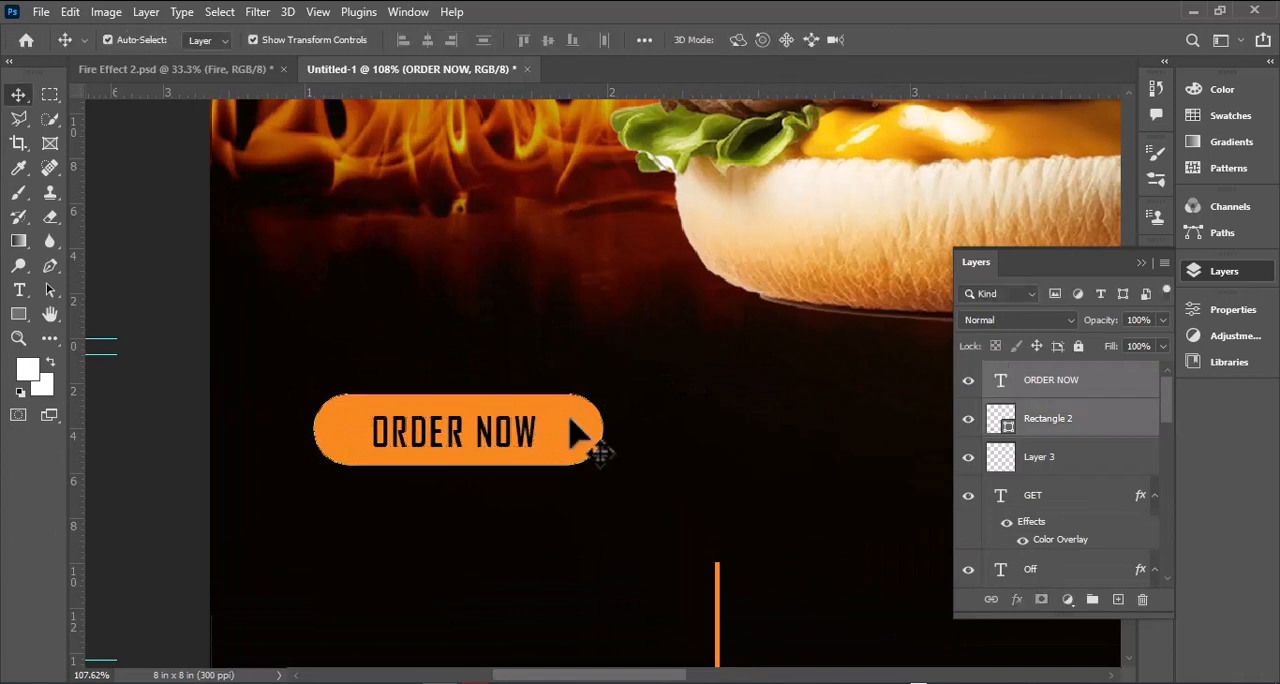
pyautogui.click(429, 42)
pyautogui.click(548, 42)
# Step: Move the pill and its "ORDER NOW" text together slightly up and left, then deselect them
pyautogui.rightClick(574, 436)
pyautogui.click(618, 535)
pyautogui.moveTo(573, 452); pyautogui.dragTo(519, 372)
pyautogui.scroll(-6, 572, 357)
pyautogui.click(580, 390)
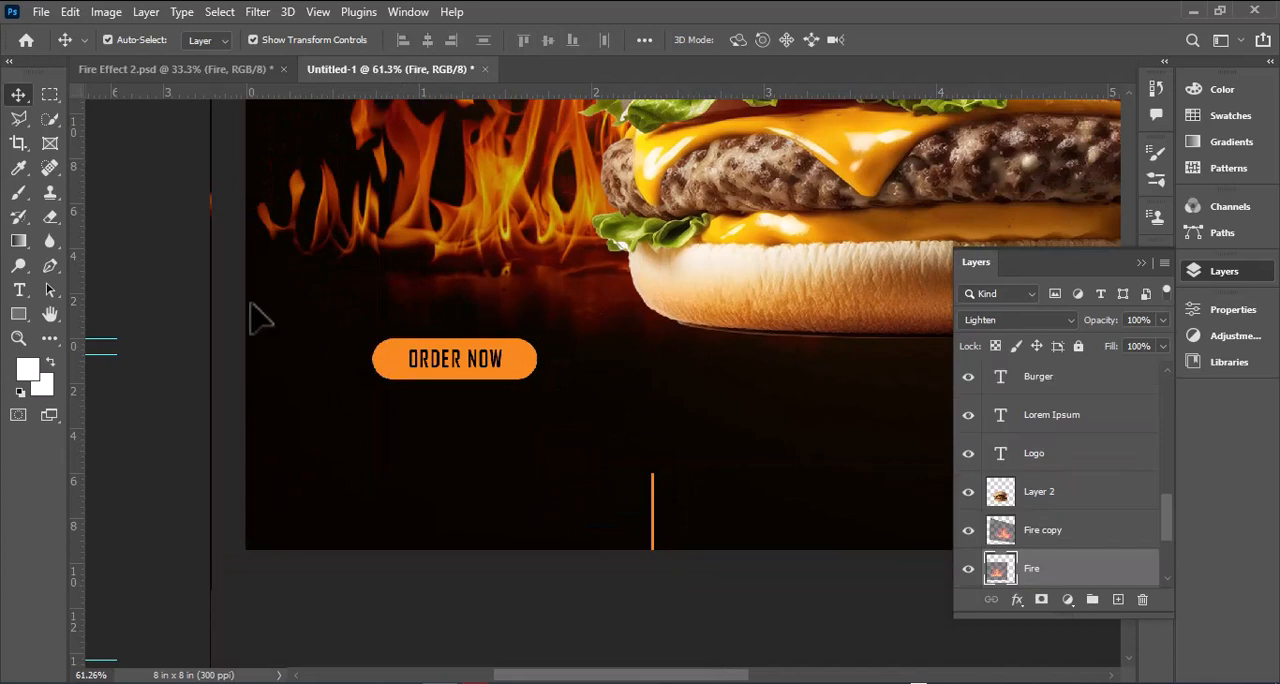
# Step: Add a white phone number text line in the footer beneath the "ORDER NOW" pill
pyautogui.click(19, 290)
pyautogui.click(749, 40)
pyautogui.click(1208, 337)
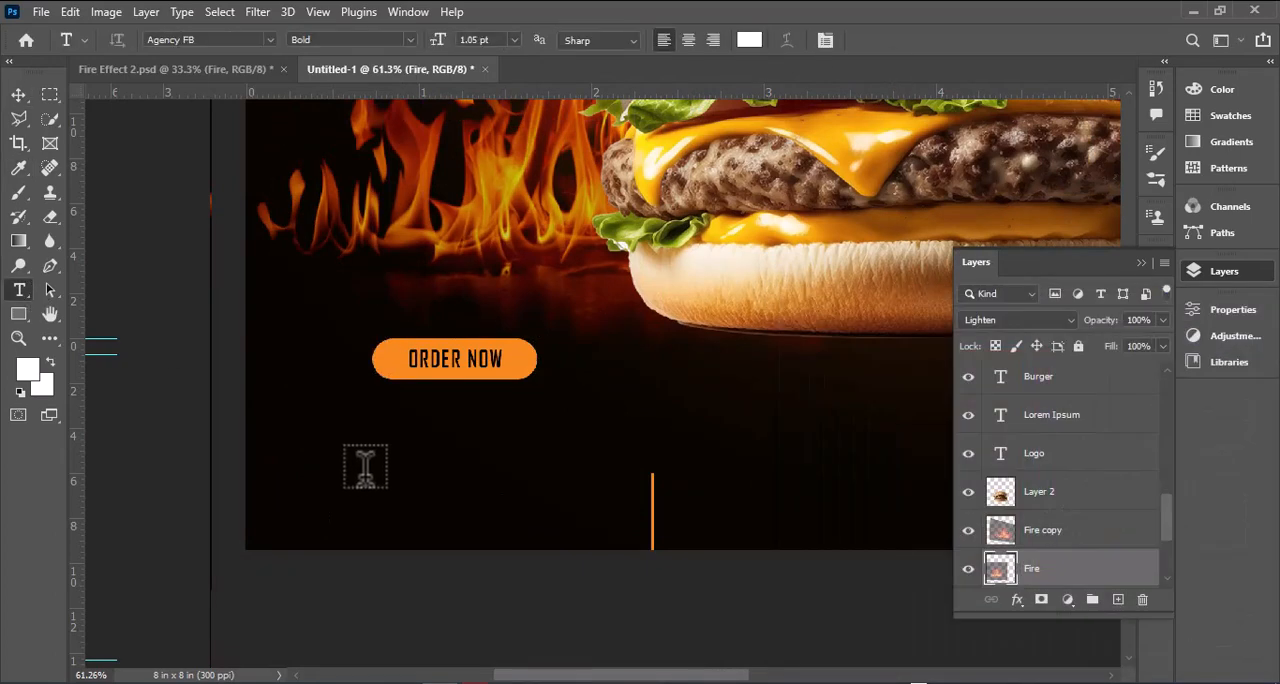
pyautogui.click(370, 470)
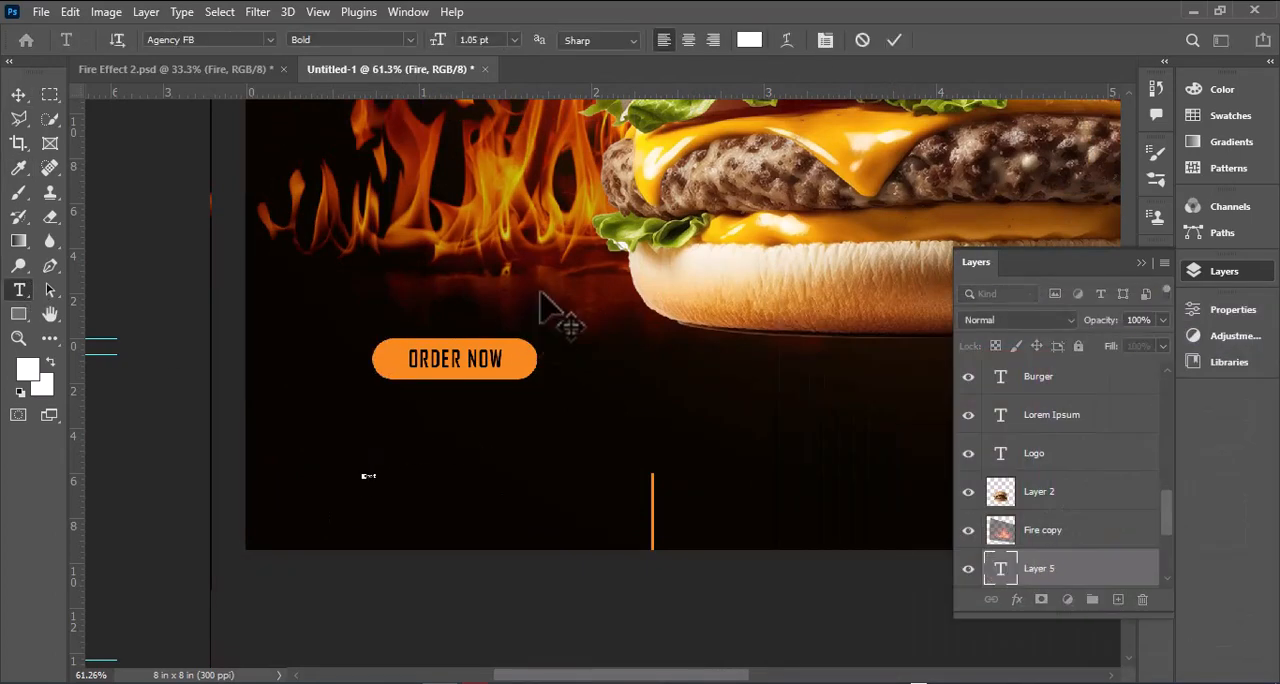
pyautogui.click(18, 94)
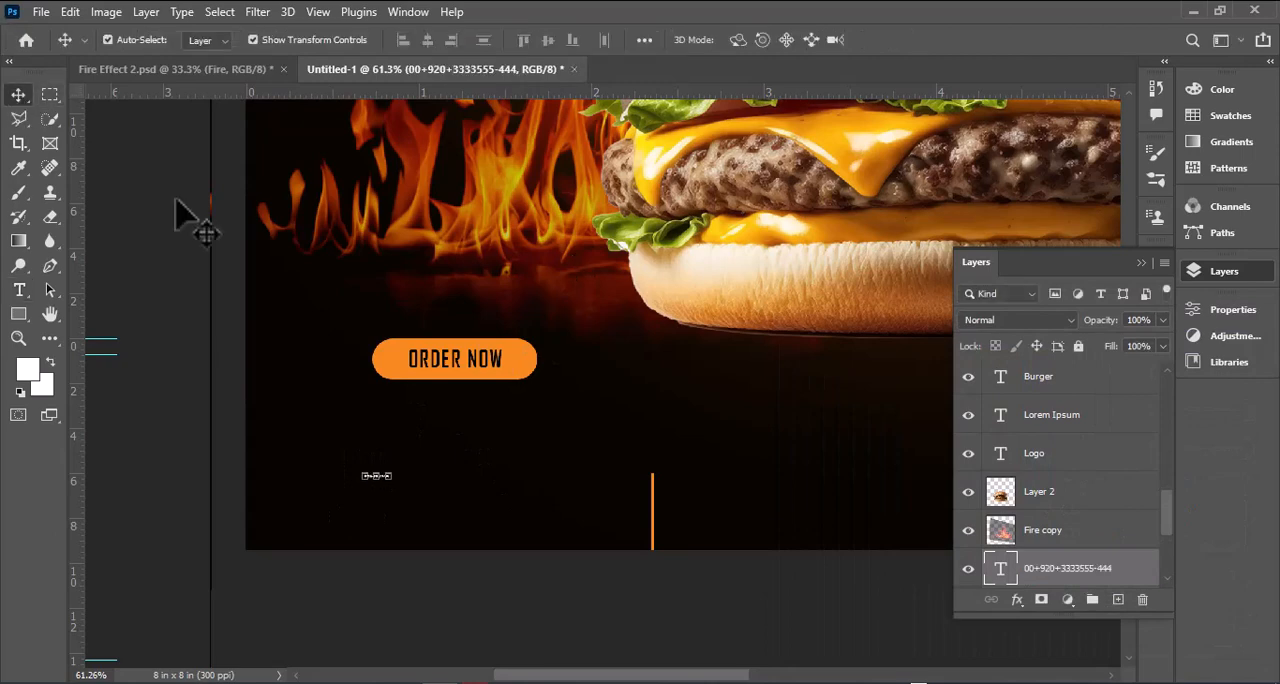
# Step: Scale the phone number text up to about 619% and center it under the "ORDER NOW" pill, near the poster's lower edge
pyautogui.moveTo(391, 480); pyautogui.dragTo(513, 526)
pyautogui.moveTo(483, 485); pyautogui.dragTo(499, 509)
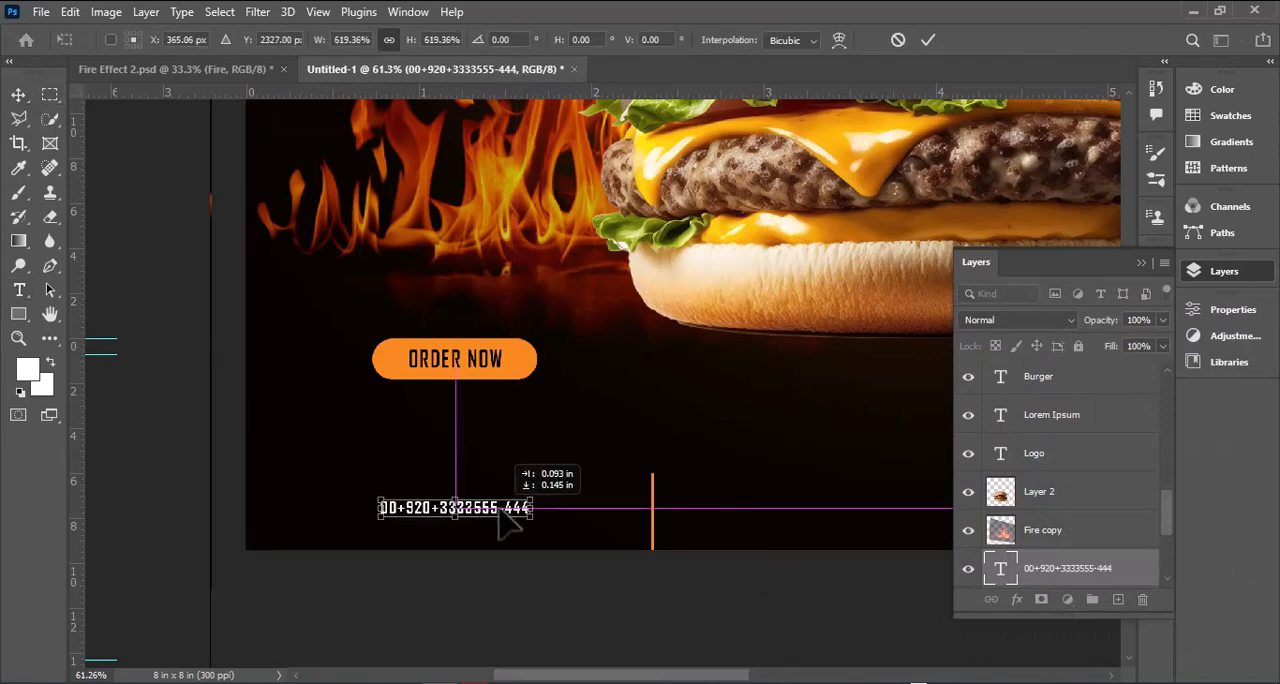
pyautogui.press('Return')
pyautogui.scroll(-3, 490, 485)
pyautogui.moveTo(665, 675); pyautogui.dragTo(728, 677)
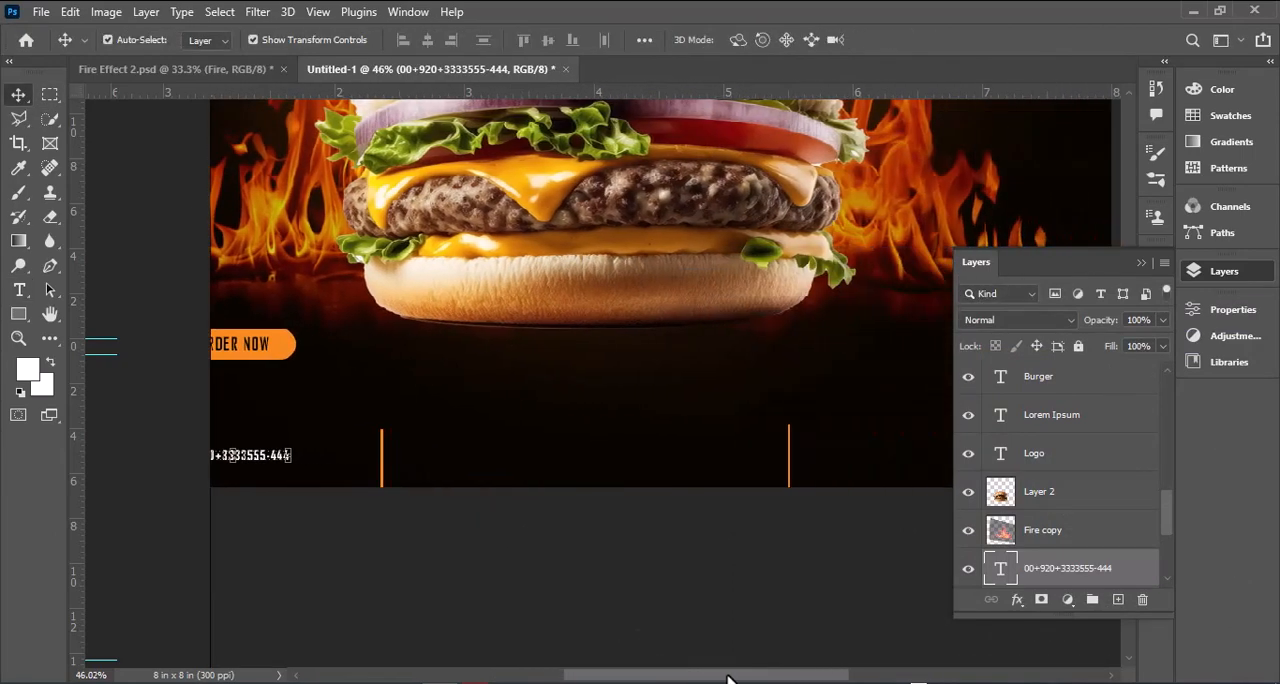
pyautogui.moveTo(277, 472); pyautogui.dragTo(613, 468)
pyautogui.press('t')
pyautogui.tripleClick(612, 457)
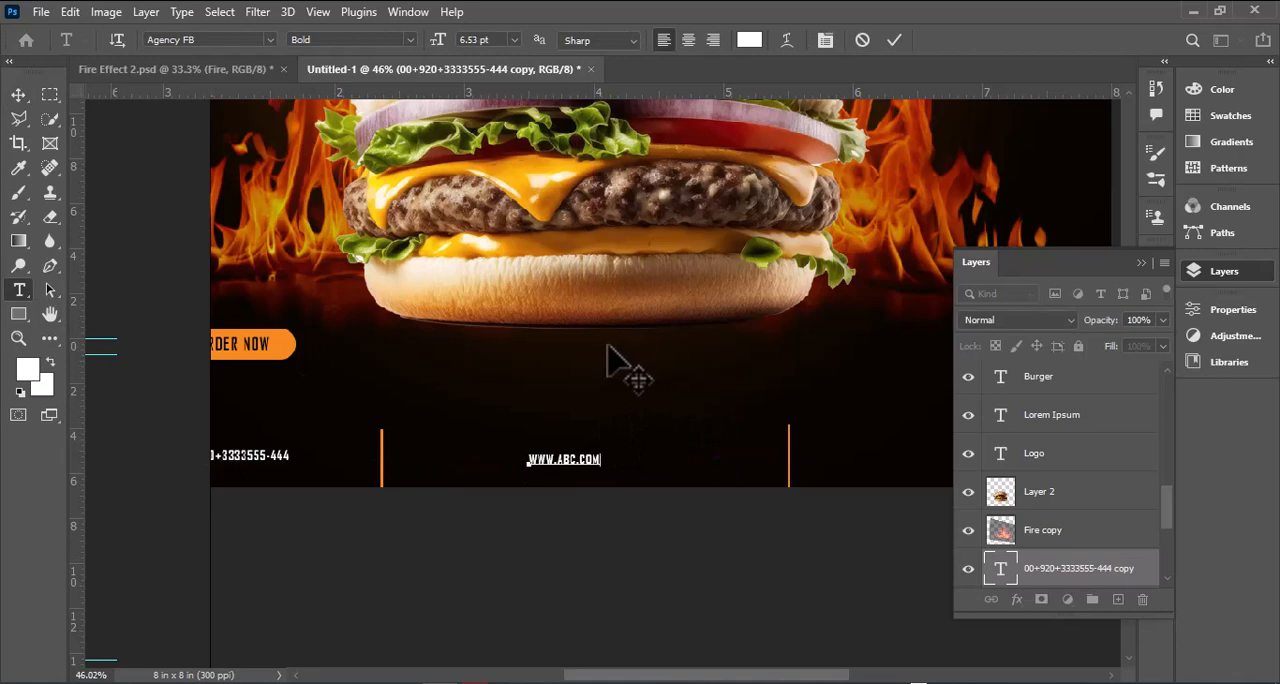
pyautogui.hotkey('ctrl', 'Return')
# Step: Duplicate the website text into the footer section past the second divider and change the copy to "http//faceboob.com"
pyautogui.press('v')
pyautogui.moveTo(590, 475); pyautogui.dragTo(952, 476)
pyautogui.click(1141, 262)
pyautogui.click(19, 289)
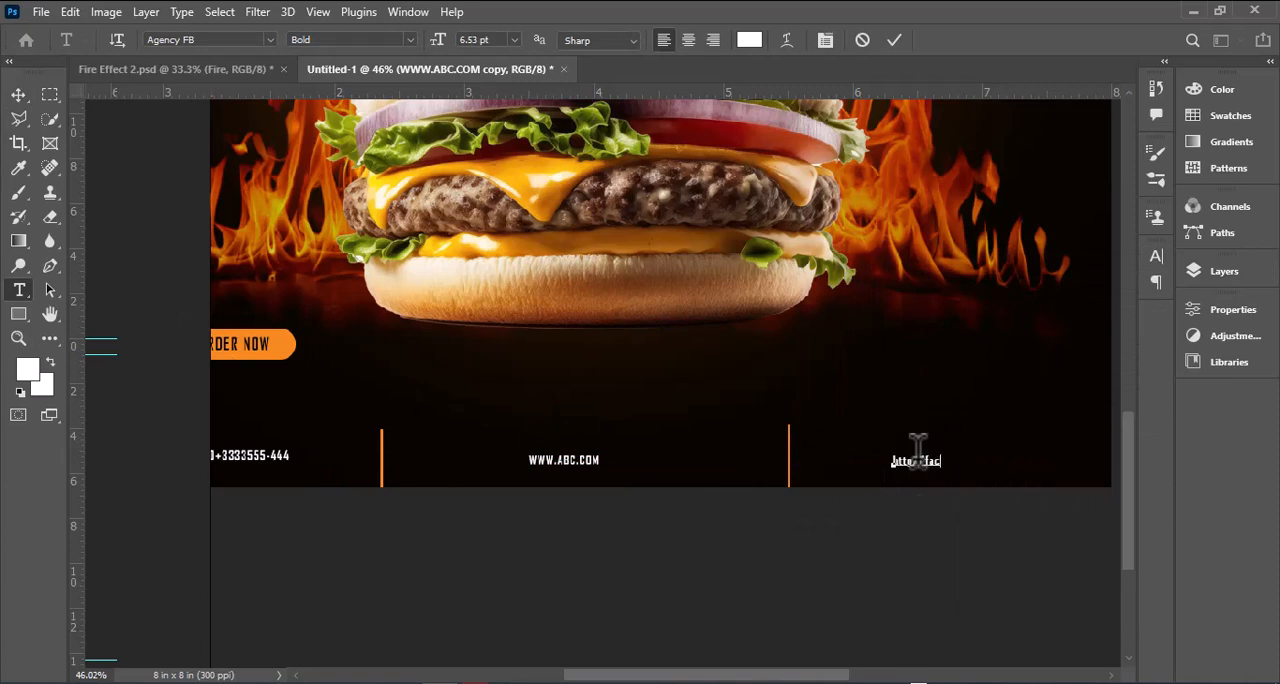
pyautogui.click(18, 95)
# Step: Duplicate the "Cheese" text below the "Burger" title and change the copy to "Best in Town"
pyautogui.scroll(-4, 742, 405)
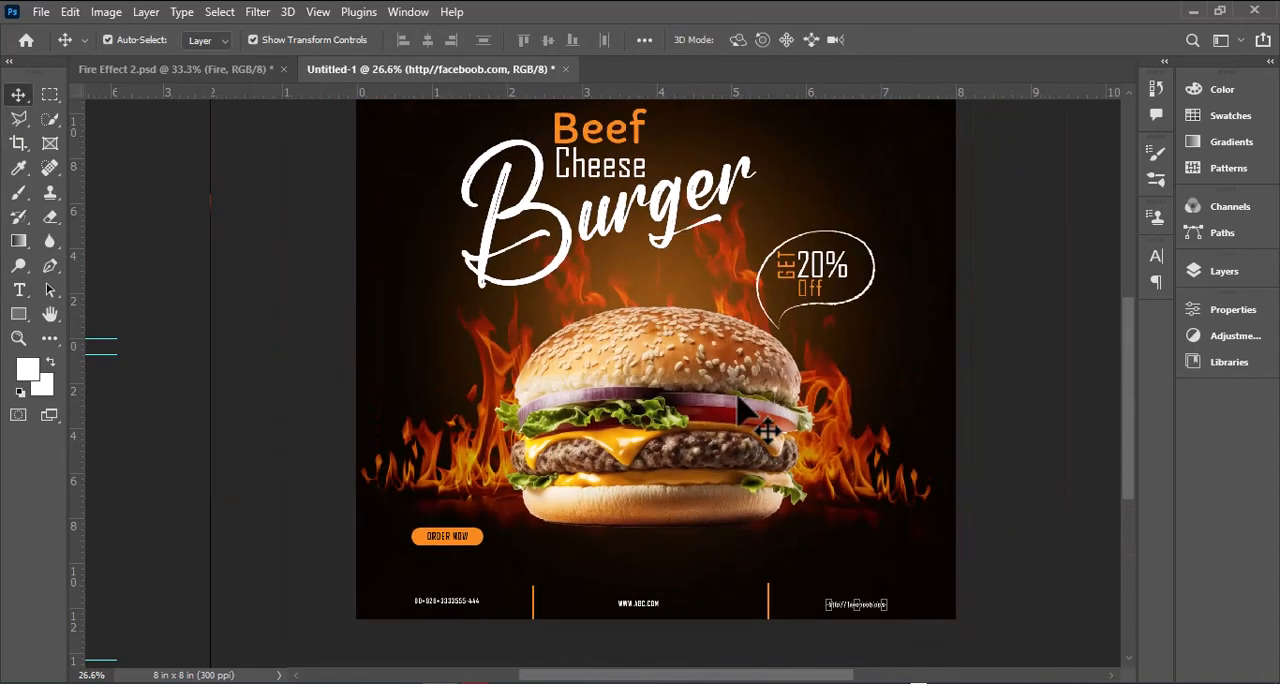
pyautogui.scroll(5, 720, 289)
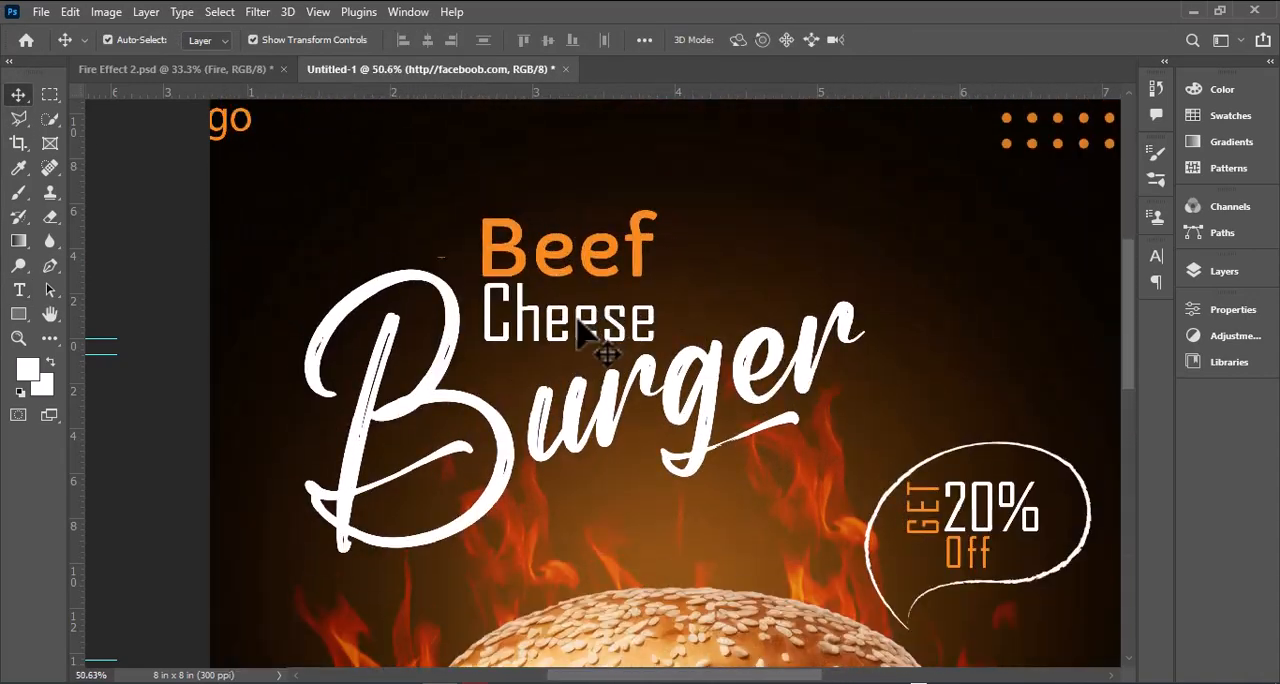
pyautogui.moveTo(586, 320); pyautogui.dragTo(650, 545)
pyautogui.scroll(4, 649, 531)
pyautogui.click(18, 290)
pyautogui.doubleClick(568, 540)
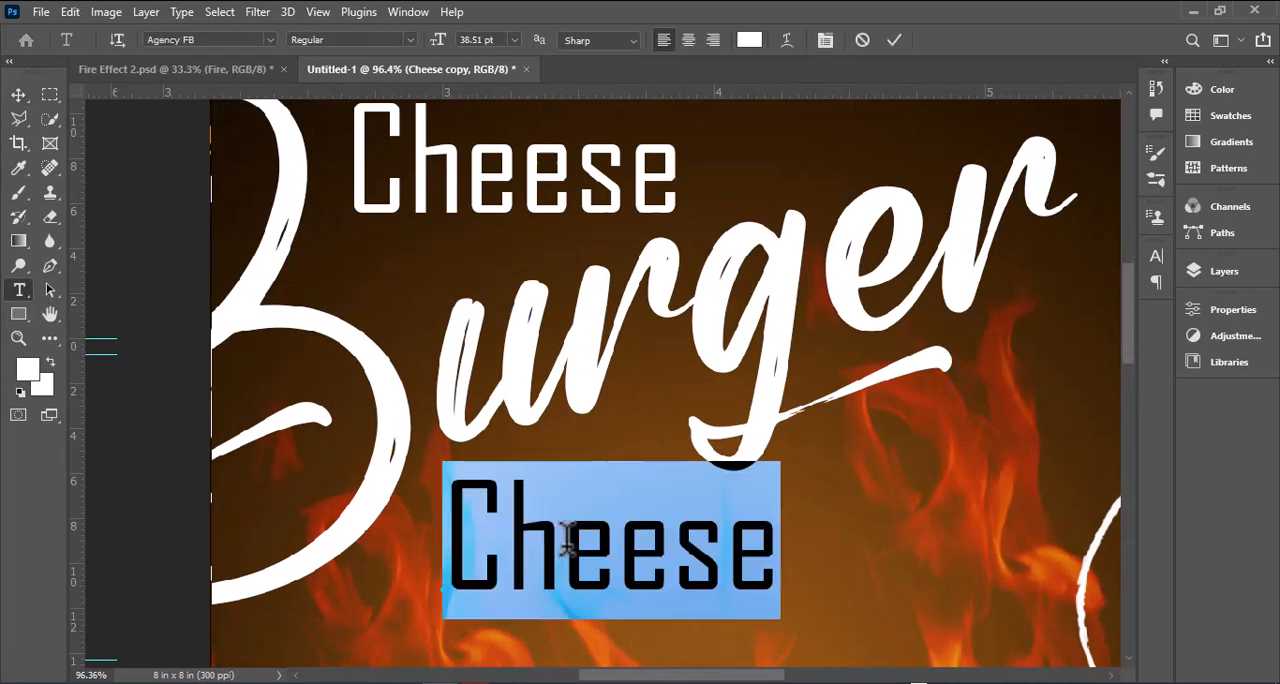
pyautogui.write('Best in Tow')
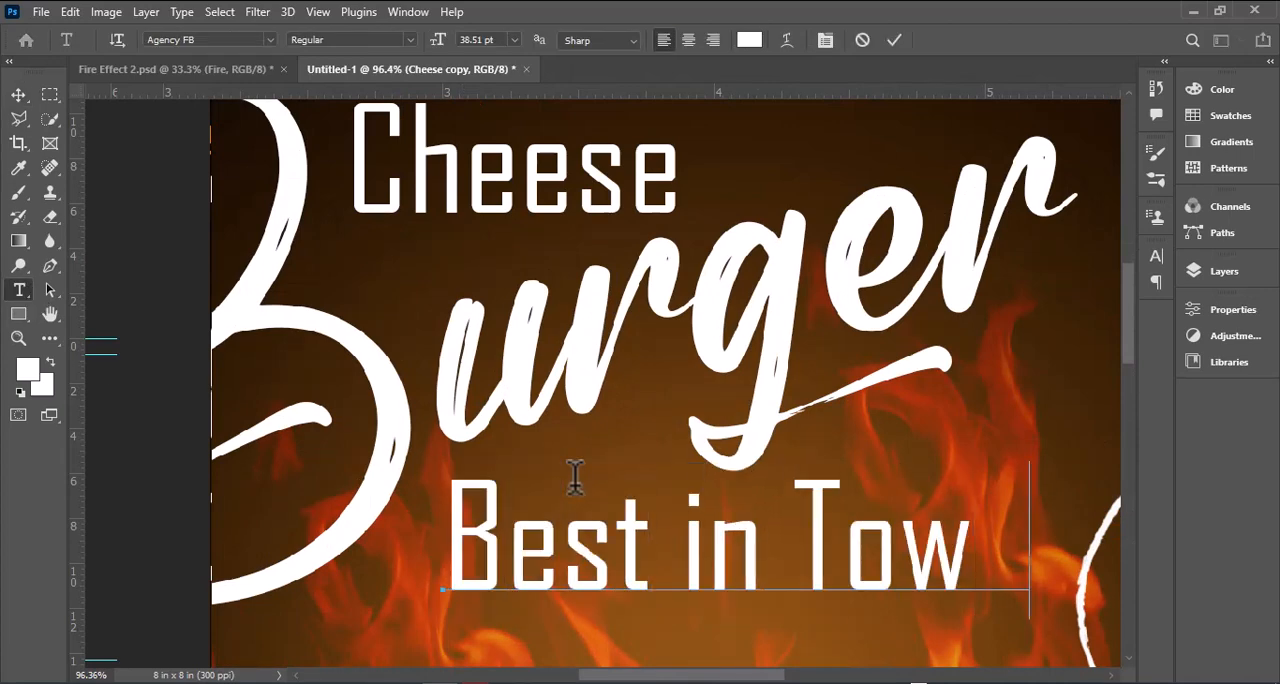
pyautogui.write('n')
pyautogui.hotkey('ctrl', 'Return')
# Step: Scale the "Best in Town" text down to a small tagline directly beneath the "Burger" lettering
pyautogui.hotkey('ctrl', 't')
pyautogui.moveTo(1029, 590); pyautogui.dragTo(700, 510)
pyautogui.scroll(-3, 750, 530)
pyautogui.press('Return')
pyautogui.scroll(-5, 709, 509)
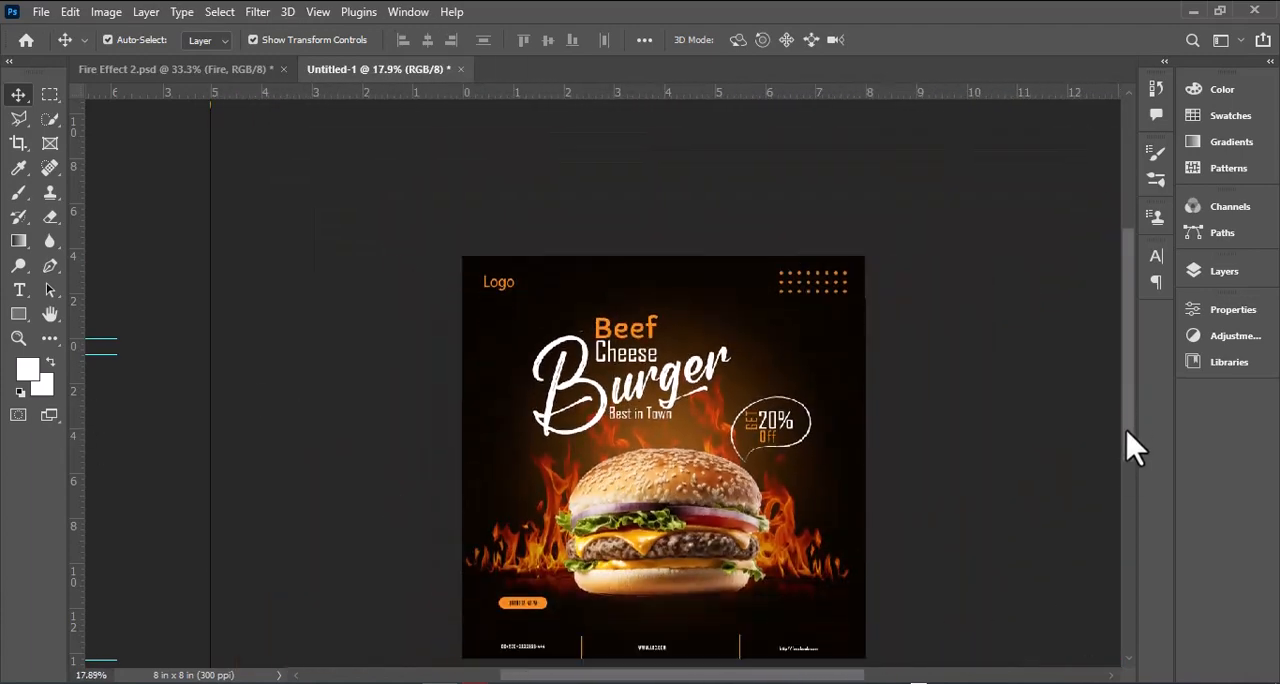